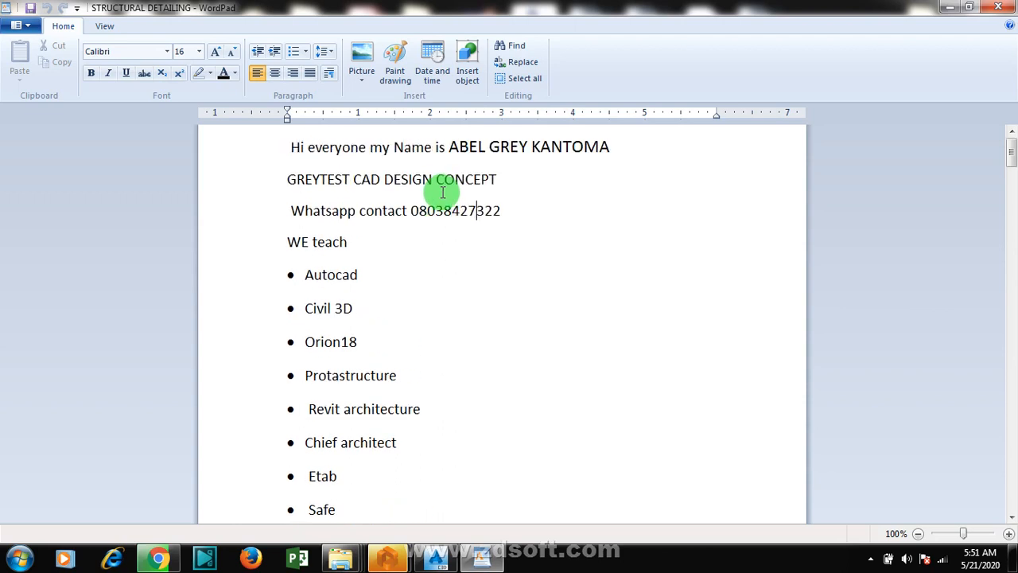
Step: Read through the introduction document, including the list of software courses taught and the Facebook page name
{"action": "scroll", "coordinate": [453, 208], "scroll_direction": "down", "scroll_amount": 2}
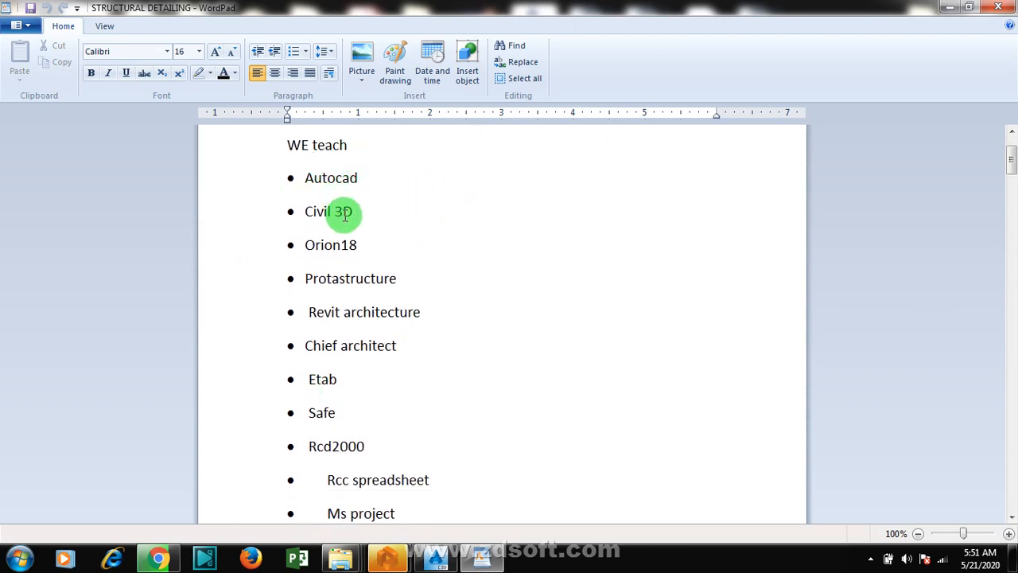
{"action": "scroll", "coordinate": [350, 203], "scroll_direction": "down", "scroll_amount": 3}
{"action": "scroll", "coordinate": [357, 195], "scroll_direction": "up", "scroll_amount": 3}
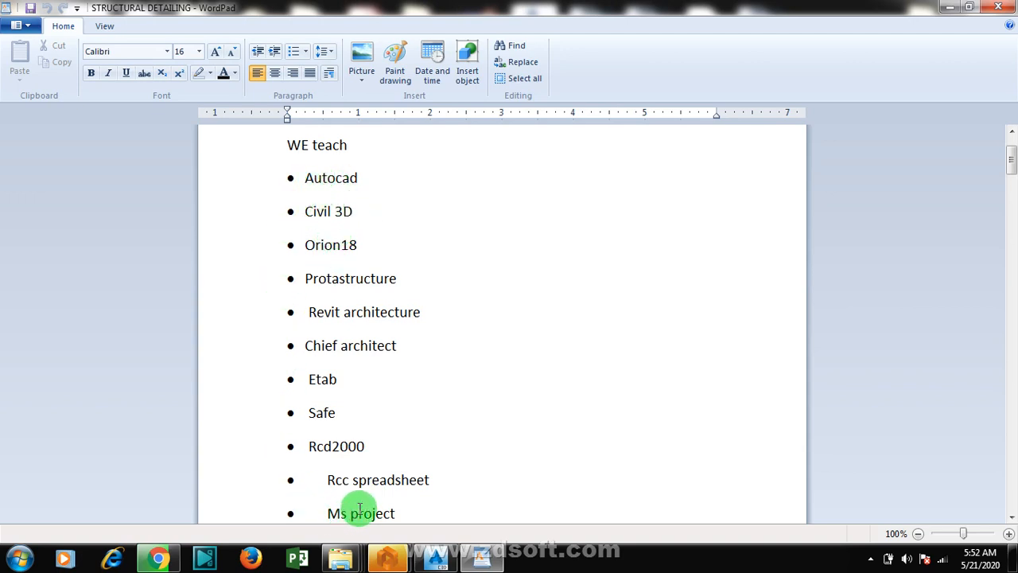
{"action": "left_click", "coordinate": [399, 312]}
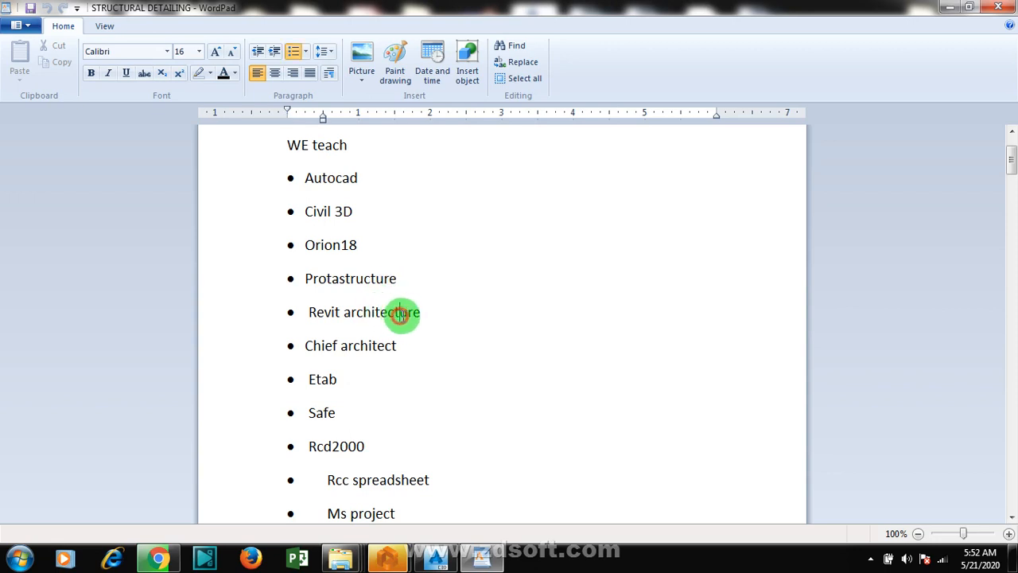
{"action": "scroll", "coordinate": [459, 299], "scroll_direction": "down", "scroll_amount": 1}
{"action": "scroll", "coordinate": [459, 300], "scroll_direction": "down", "scroll_amount": 4}
{"action": "scroll", "coordinate": [413, 369], "scroll_direction": "up", "scroll_amount": 2}
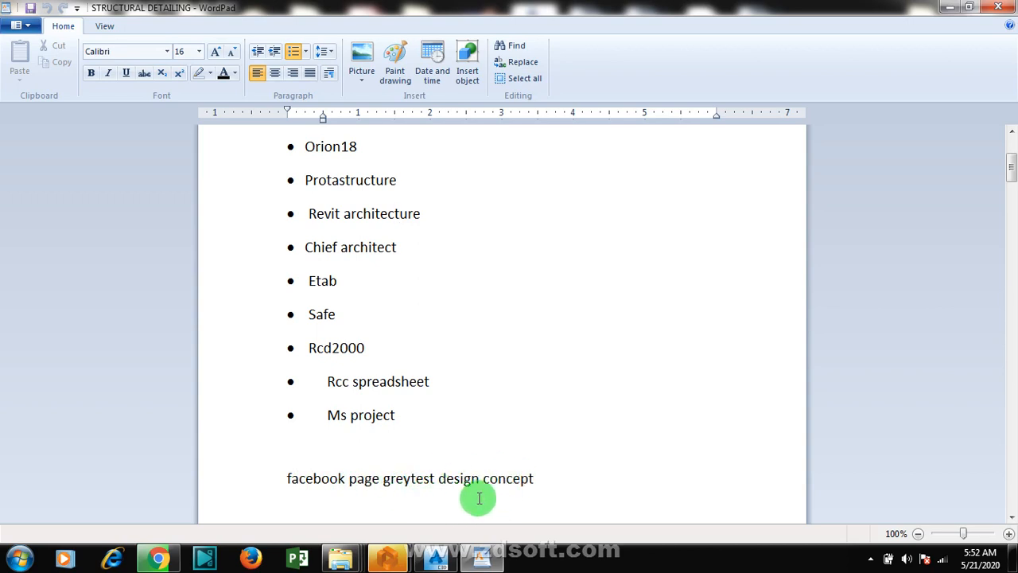
{"action": "scroll", "coordinate": [481, 496], "scroll_direction": "up", "scroll_amount": 5}
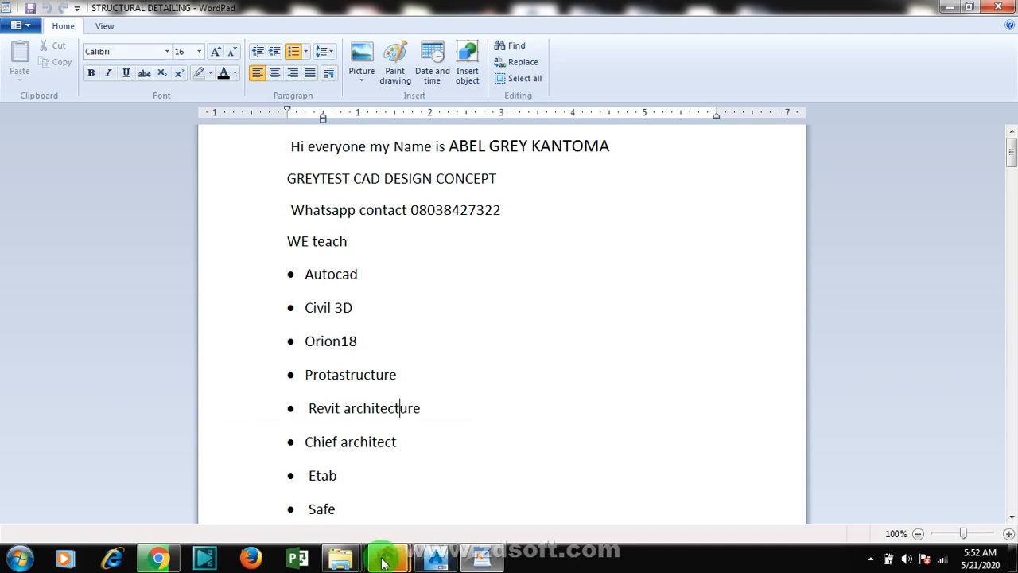
Step: Switch to the bridge drawing in Civil 3D and examine the location plan, foundation layout and three-dimensional view sheets
{"action": "mouse_move", "coordinate": [384, 562]}
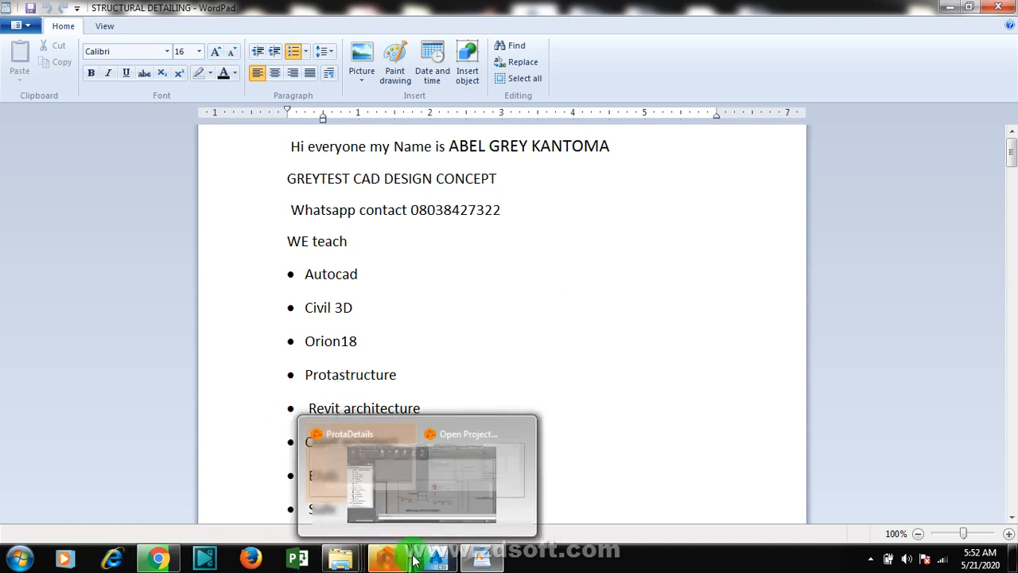
{"action": "left_click", "coordinate": [469, 478]}
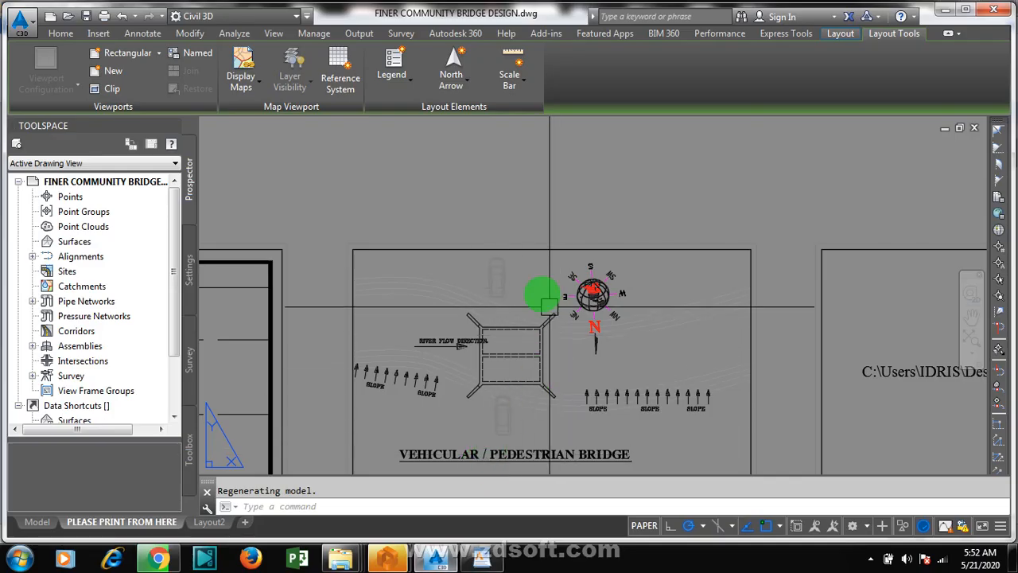
{"action": "scroll", "coordinate": [539, 302], "scroll_direction": "down", "scroll_amount": 4}
{"action": "scroll", "coordinate": [530, 316], "scroll_direction": "up", "scroll_amount": 2}
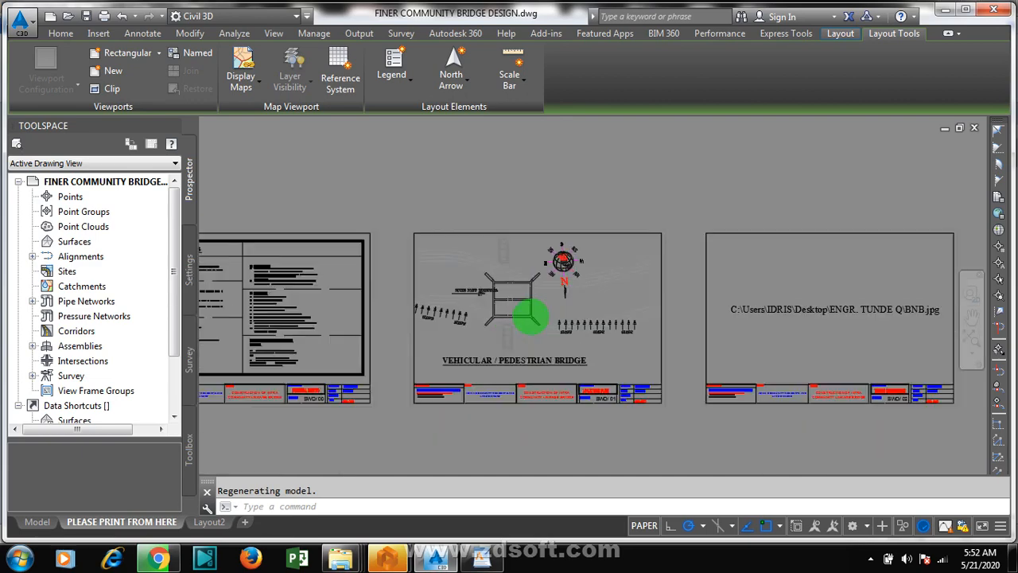
{"action": "scroll", "coordinate": [529, 317], "scroll_direction": "up", "scroll_amount": 2}
{"action": "scroll", "coordinate": [529, 317], "scroll_direction": "up", "scroll_amount": 2}
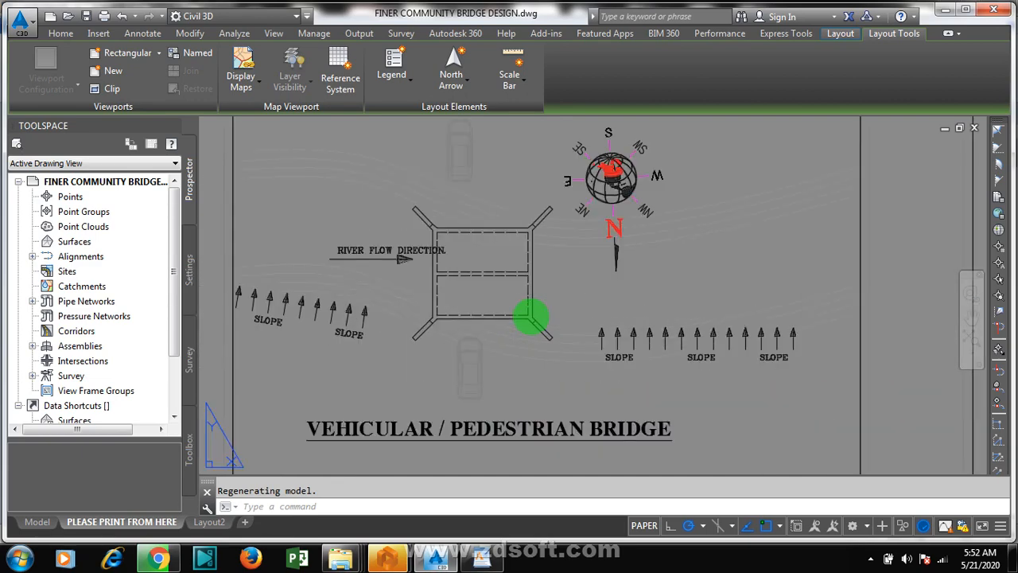
{"action": "scroll", "coordinate": [266, 339], "scroll_direction": "down", "scroll_amount": 1}
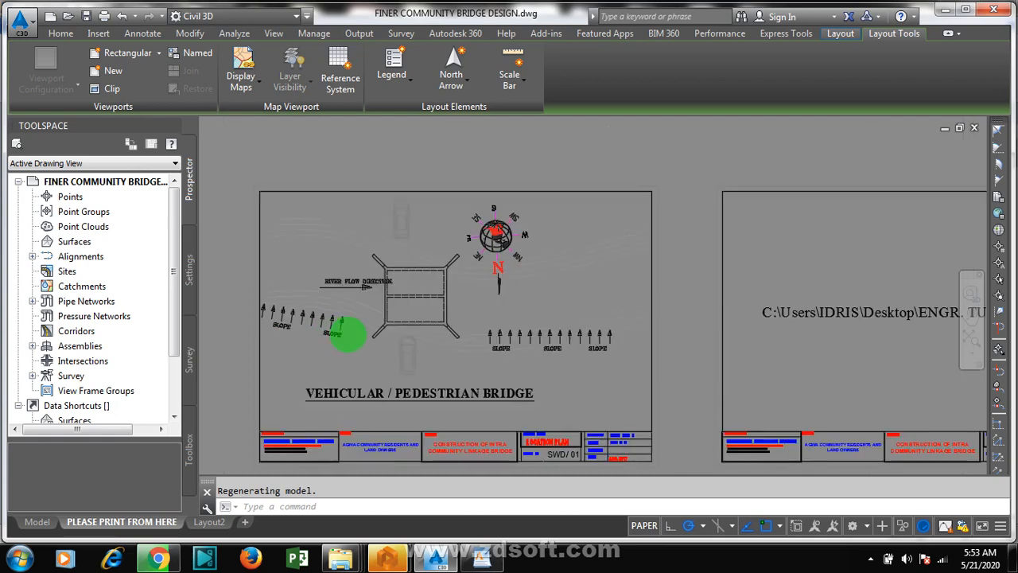
{"action": "scroll", "coordinate": [636, 336], "scroll_direction": "down", "scroll_amount": 1}
{"action": "scroll", "coordinate": [964, 318], "scroll_direction": "down", "scroll_amount": 1}
{"action": "scroll", "coordinate": [891, 314], "scroll_direction": "up", "scroll_amount": 4}
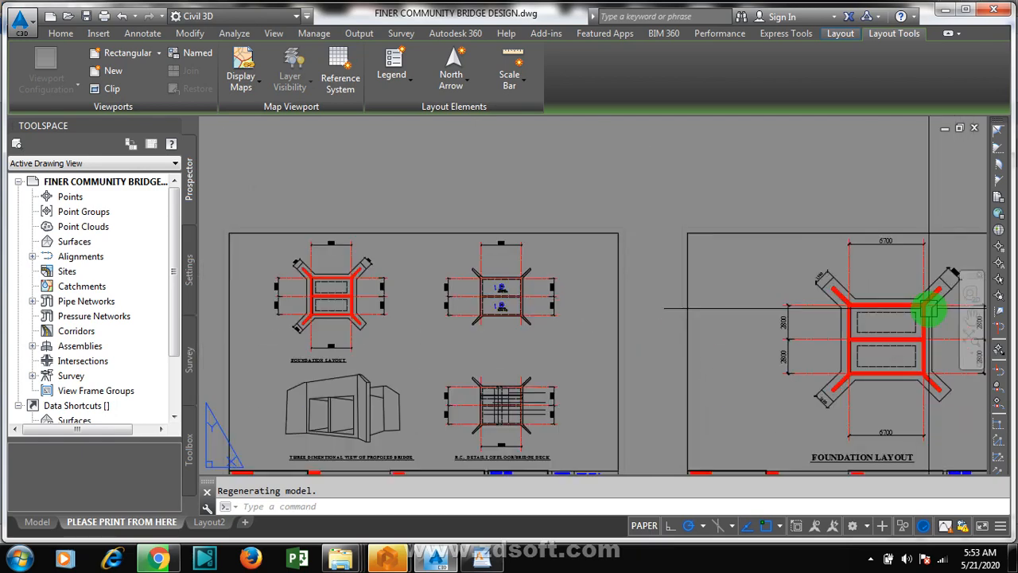
{"action": "scroll", "coordinate": [259, 437], "scroll_direction": "up", "scroll_amount": 4}
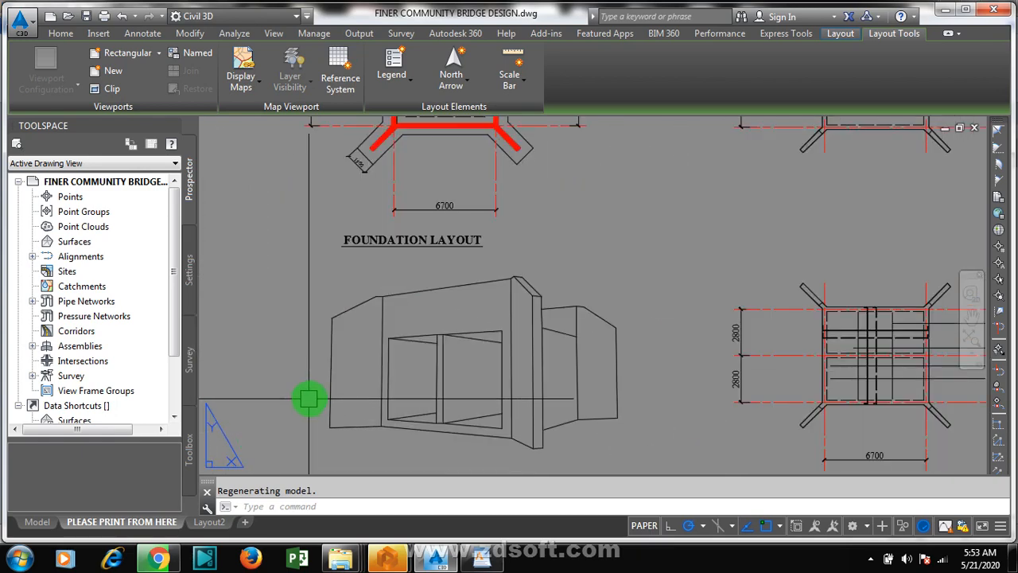
{"action": "scroll", "coordinate": [334, 384], "scroll_direction": "down", "scroll_amount": 4}
{"action": "scroll", "coordinate": [552, 382], "scroll_direction": "down", "scroll_amount": 3}
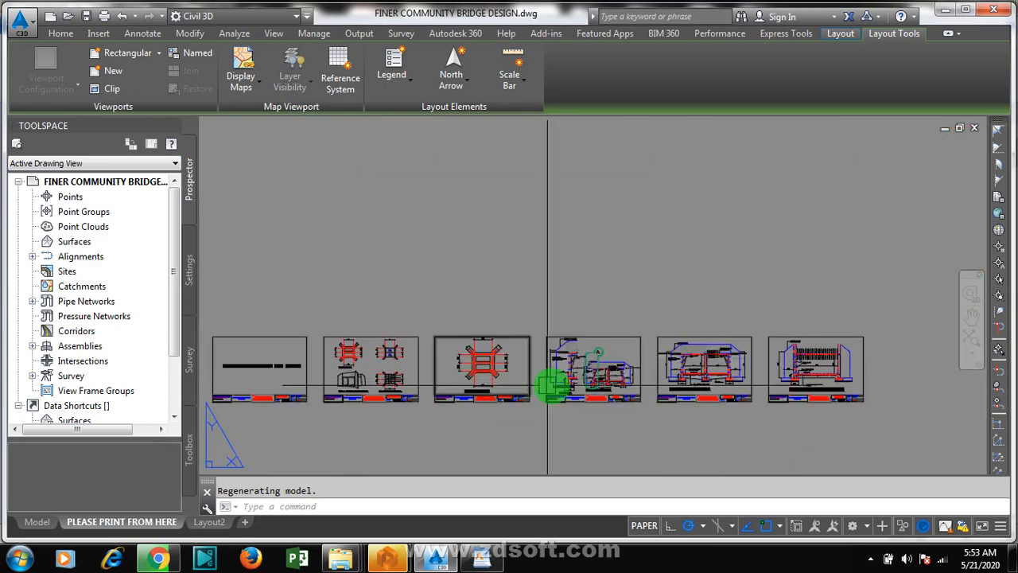
Step: Examine the bridge's cross-section sheets, including detail A, their dimensions and reinforcement notes
{"action": "scroll", "coordinate": [629, 377], "scroll_direction": "up", "scroll_amount": 5}
{"action": "scroll", "coordinate": [622, 394], "scroll_direction": "up", "scroll_amount": 1}
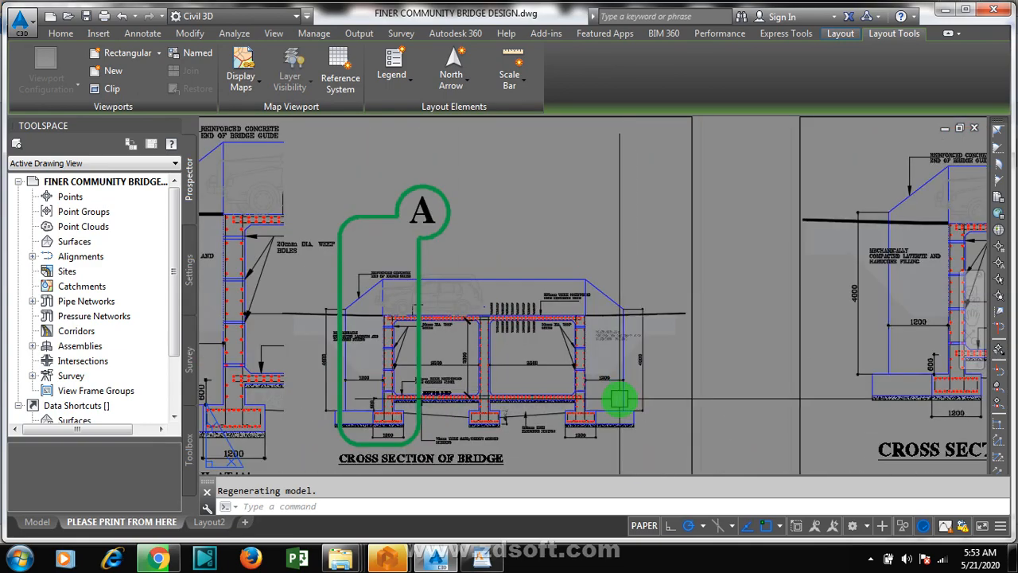
{"action": "scroll", "coordinate": [618, 402], "scroll_direction": "down", "scroll_amount": 2}
{"action": "scroll", "coordinate": [828, 396], "scroll_direction": "down", "scroll_amount": 2}
{"action": "scroll", "coordinate": [828, 396], "scroll_direction": "up", "scroll_amount": 3}
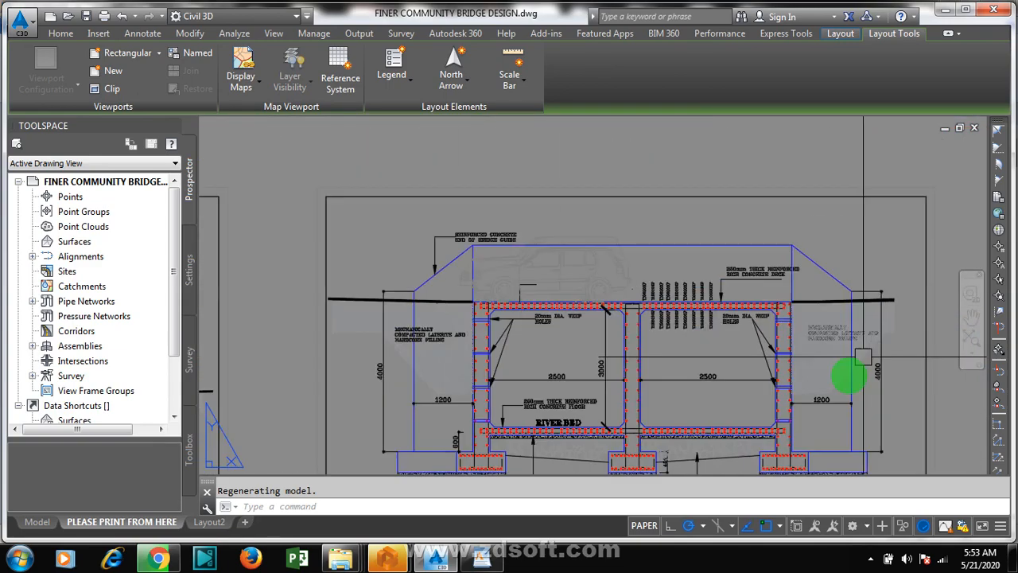
{"action": "scroll", "coordinate": [642, 327], "scroll_direction": "down", "scroll_amount": 1}
{"action": "scroll", "coordinate": [496, 341], "scroll_direction": "up", "scroll_amount": 2}
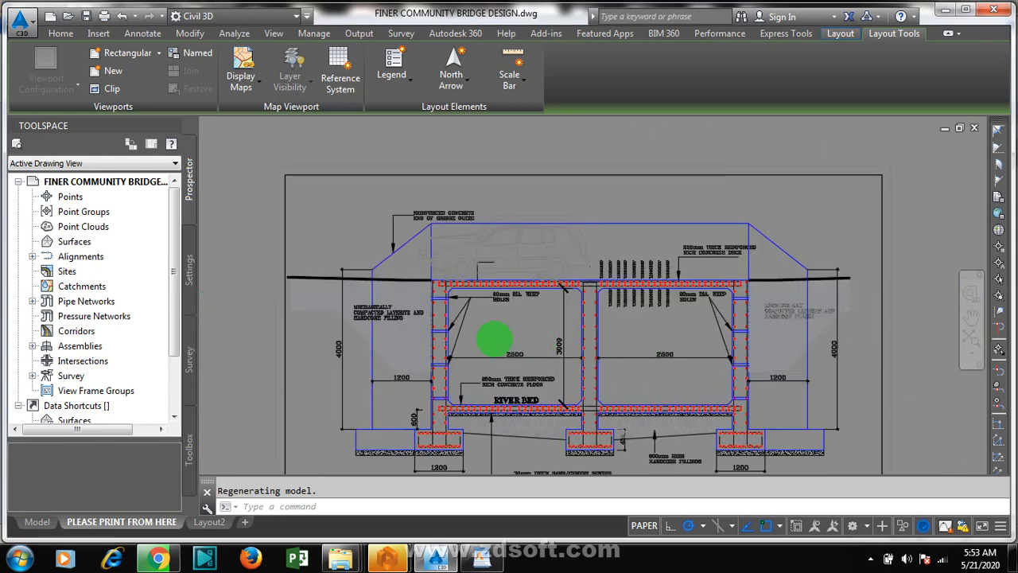
Step: Examine the longitudinal section of the bridge and compare it with the neighbouring cross-section sheets
{"action": "scroll", "coordinate": [688, 387], "scroll_direction": "down", "scroll_amount": 3}
{"action": "scroll", "coordinate": [916, 360], "scroll_direction": "up", "scroll_amount": 4}
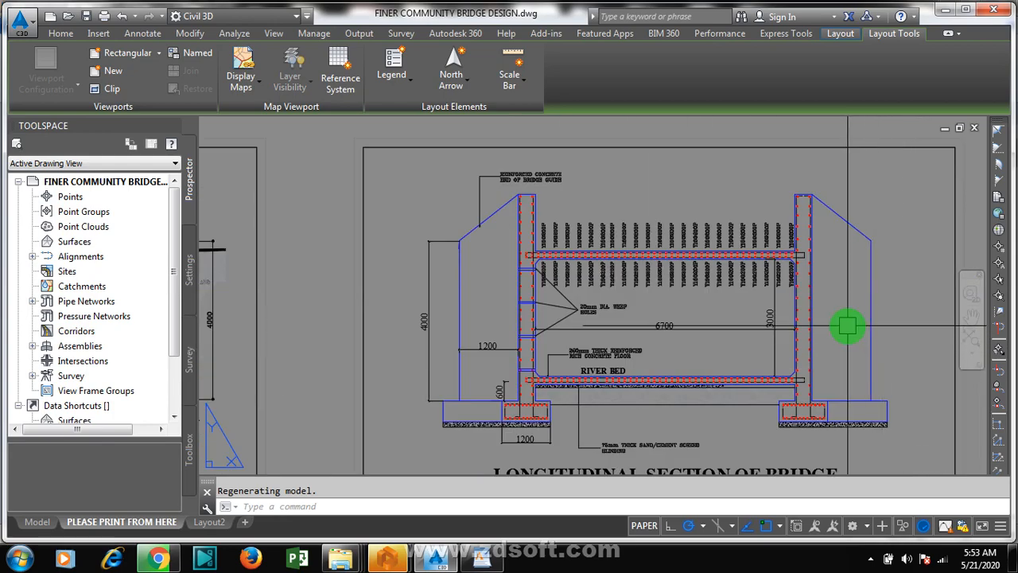
{"action": "scroll", "coordinate": [620, 319], "scroll_direction": "down", "scroll_amount": 3}
{"action": "scroll", "coordinate": [678, 314], "scroll_direction": "up", "scroll_amount": 3}
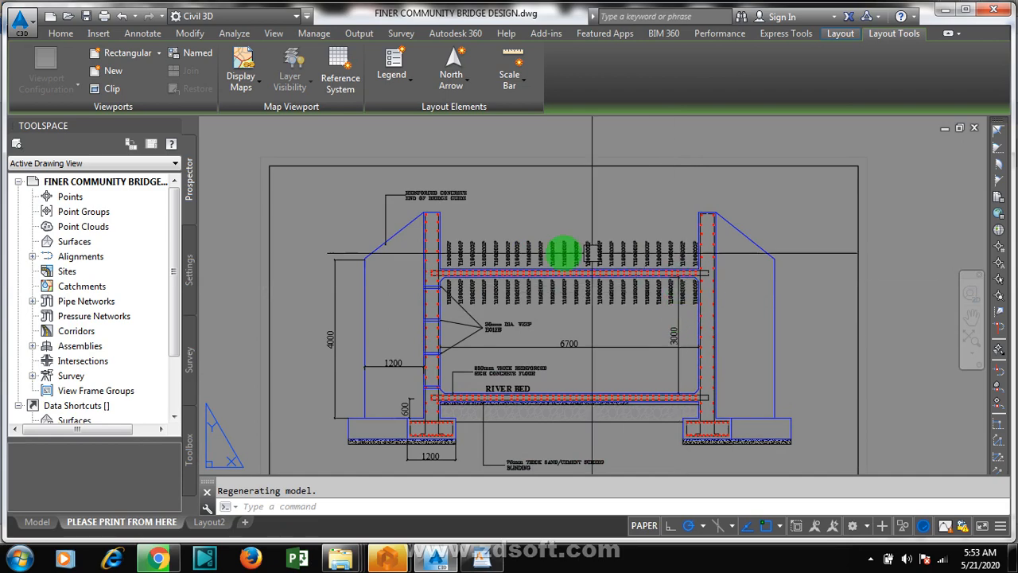
{"action": "scroll", "coordinate": [586, 345], "scroll_direction": "down", "scroll_amount": 3}
{"action": "scroll", "coordinate": [665, 359], "scroll_direction": "up", "scroll_amount": 2}
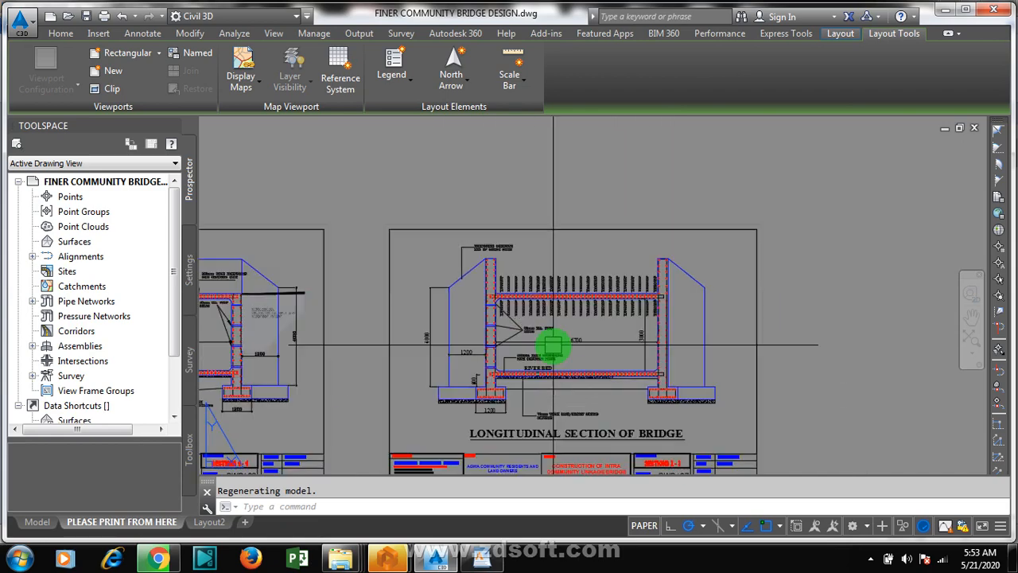
{"action": "scroll", "coordinate": [546, 346], "scroll_direction": "up", "scroll_amount": 2}
{"action": "scroll", "coordinate": [673, 358], "scroll_direction": "down", "scroll_amount": 2}
{"action": "scroll", "coordinate": [812, 379], "scroll_direction": "down", "scroll_amount": 2}
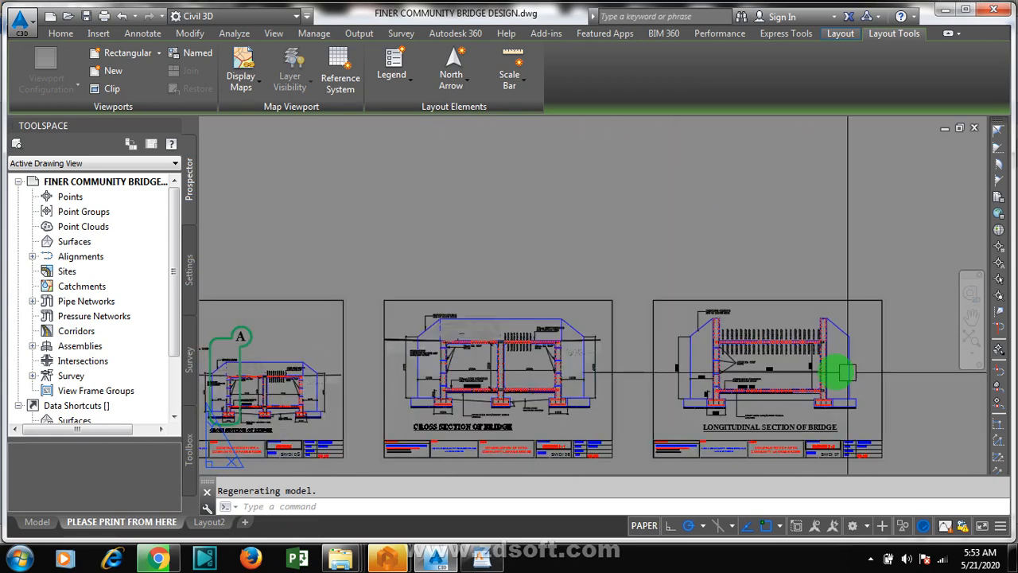
{"action": "scroll", "coordinate": [446, 360], "scroll_direction": "up", "scroll_amount": 3}
{"action": "scroll", "coordinate": [757, 382], "scroll_direction": "up", "scroll_amount": 1}
{"action": "scroll", "coordinate": [759, 370], "scroll_direction": "down", "scroll_amount": 2}
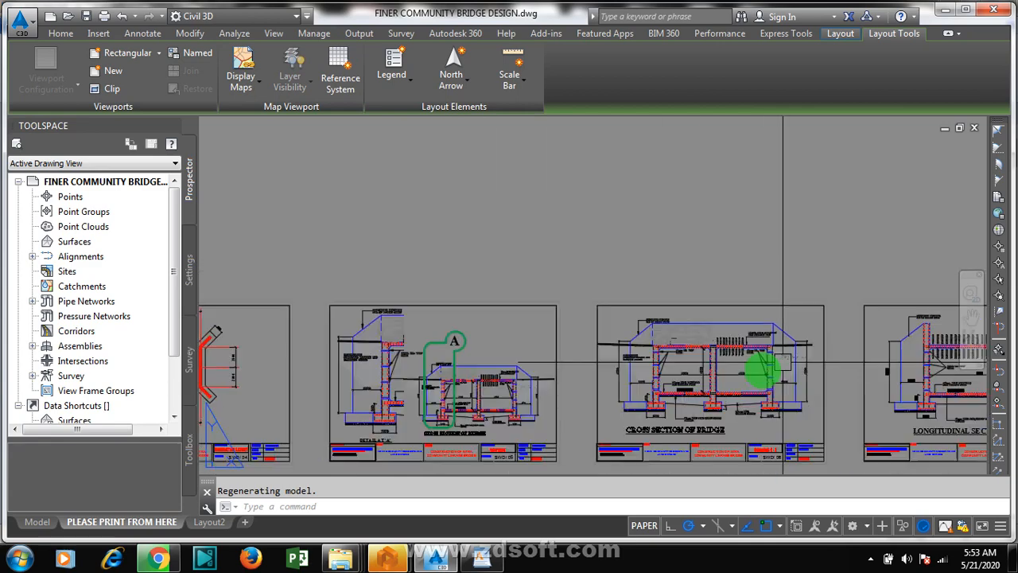
{"action": "scroll", "coordinate": [469, 394], "scroll_direction": "up", "scroll_amount": 2}
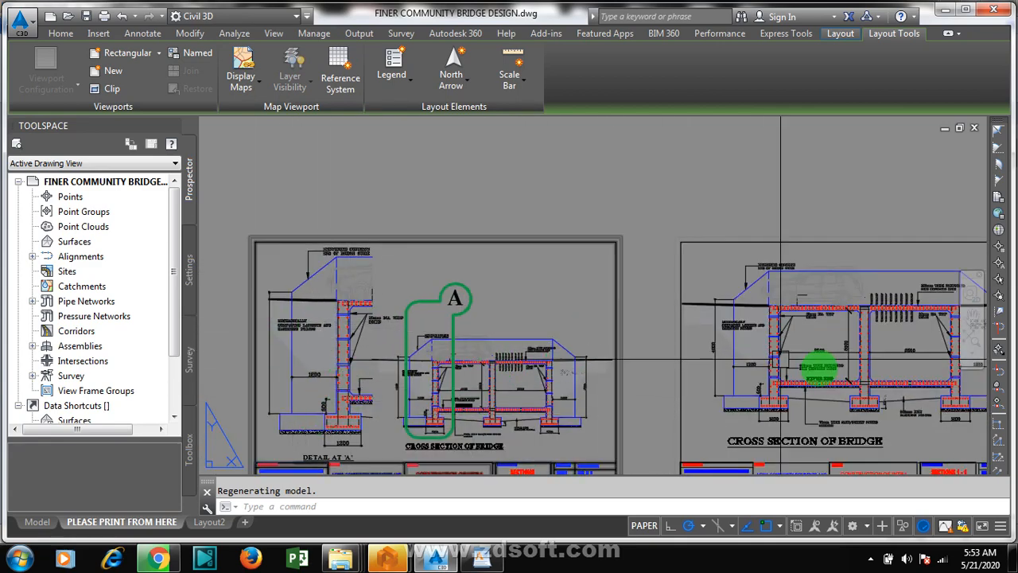
Step: Review the overall row of layout sheets and re-examine the vehicular/pedestrian bridge plan with its river flow and slope directions
{"action": "scroll", "coordinate": [800, 378], "scroll_direction": "down", "scroll_amount": 3}
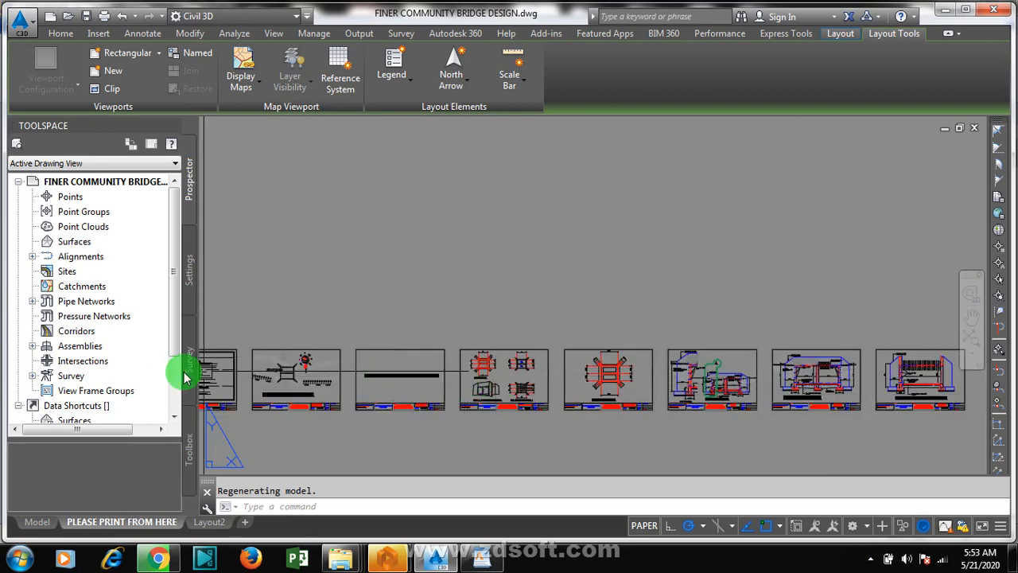
{"action": "scroll", "coordinate": [322, 408], "scroll_direction": "up", "scroll_amount": 2}
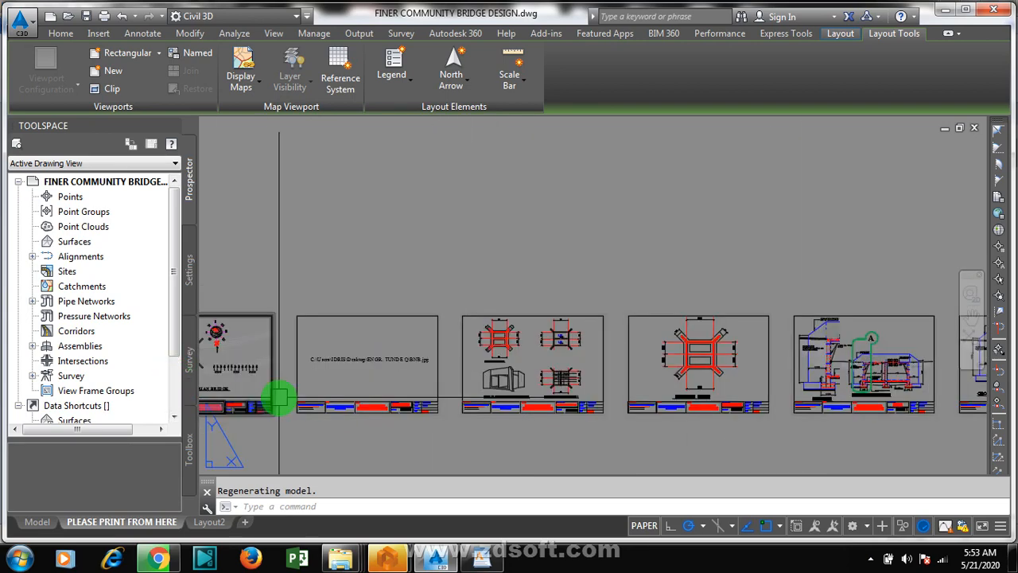
{"action": "scroll", "coordinate": [198, 357], "scroll_direction": "up", "scroll_amount": 3}
{"action": "scroll", "coordinate": [197, 362], "scroll_direction": "up", "scroll_amount": 2}
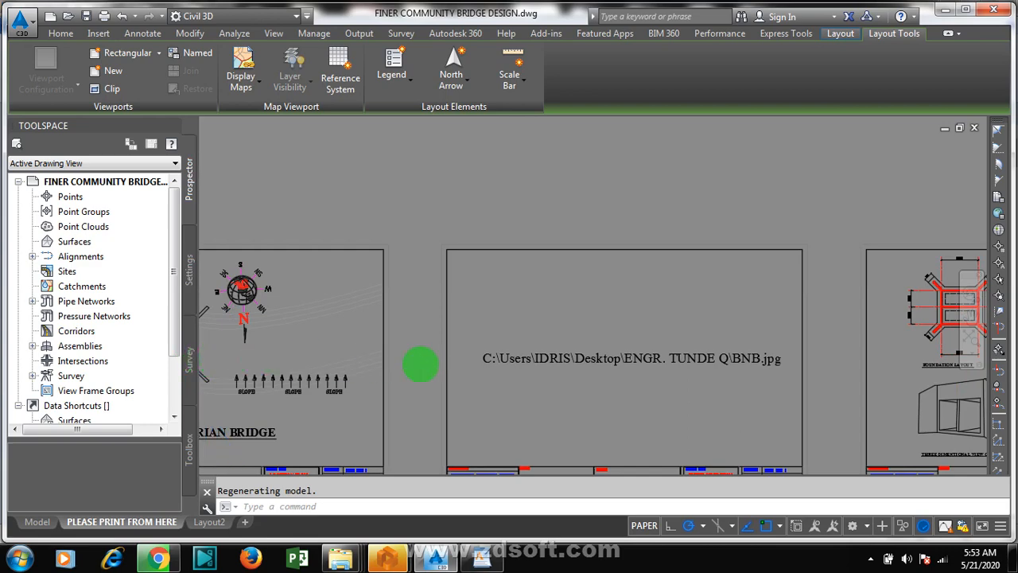
{"action": "scroll", "coordinate": [748, 410], "scroll_direction": "down", "scroll_amount": 2}
{"action": "scroll", "coordinate": [463, 395], "scroll_direction": "down", "scroll_amount": 2}
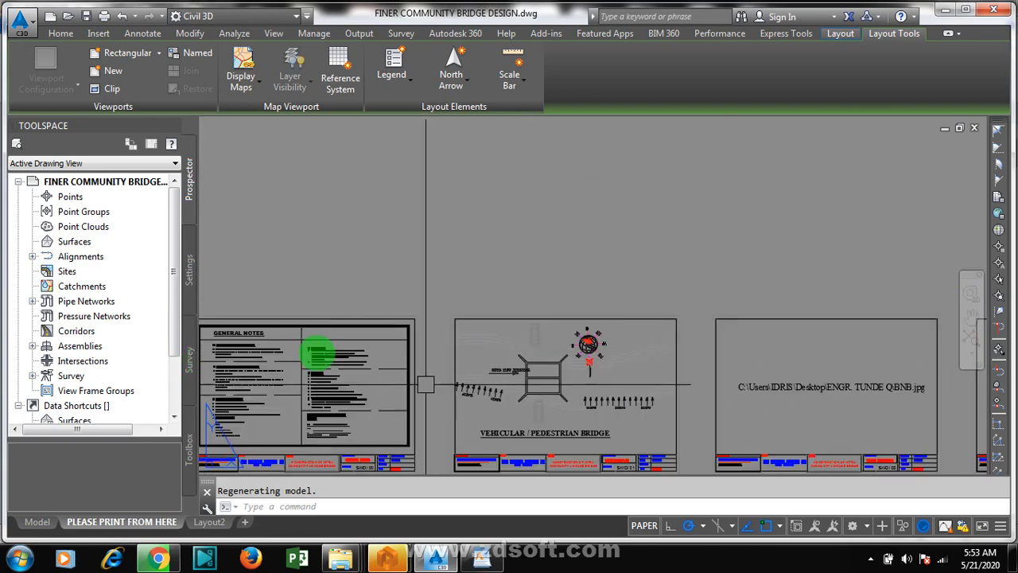
{"action": "scroll", "coordinate": [600, 377], "scroll_direction": "up", "scroll_amount": 2}
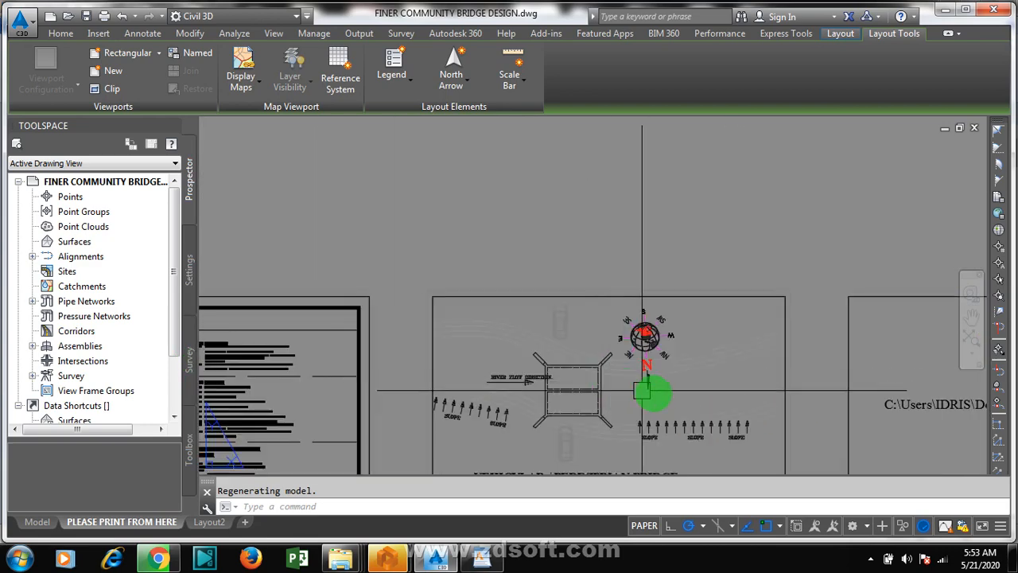
{"action": "scroll", "coordinate": [801, 417], "scroll_direction": "up", "scroll_amount": 2}
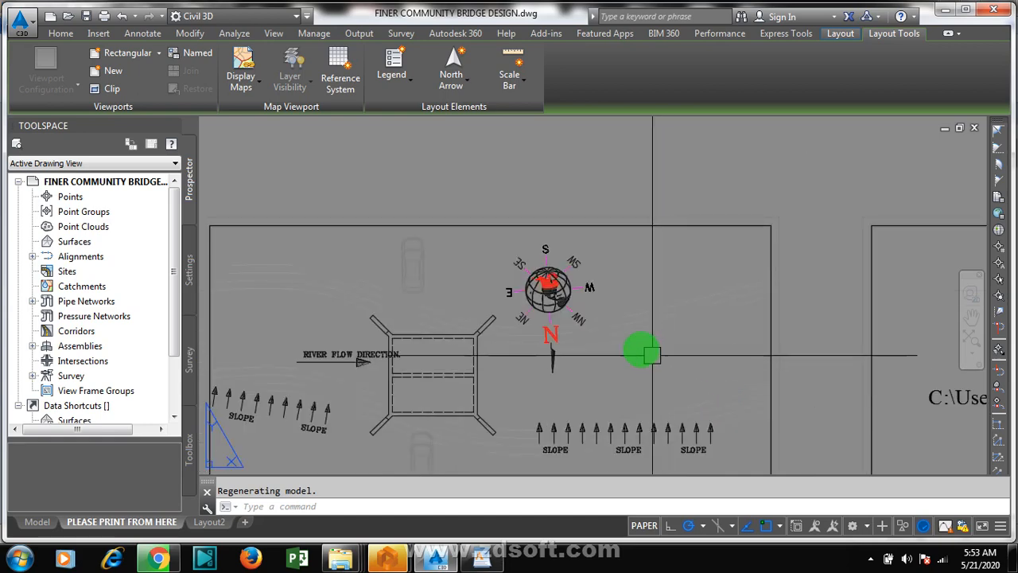
{"action": "scroll", "coordinate": [337, 287], "scroll_direction": "down", "scroll_amount": 2}
{"action": "scroll", "coordinate": [538, 358], "scroll_direction": "down", "scroll_amount": 2}
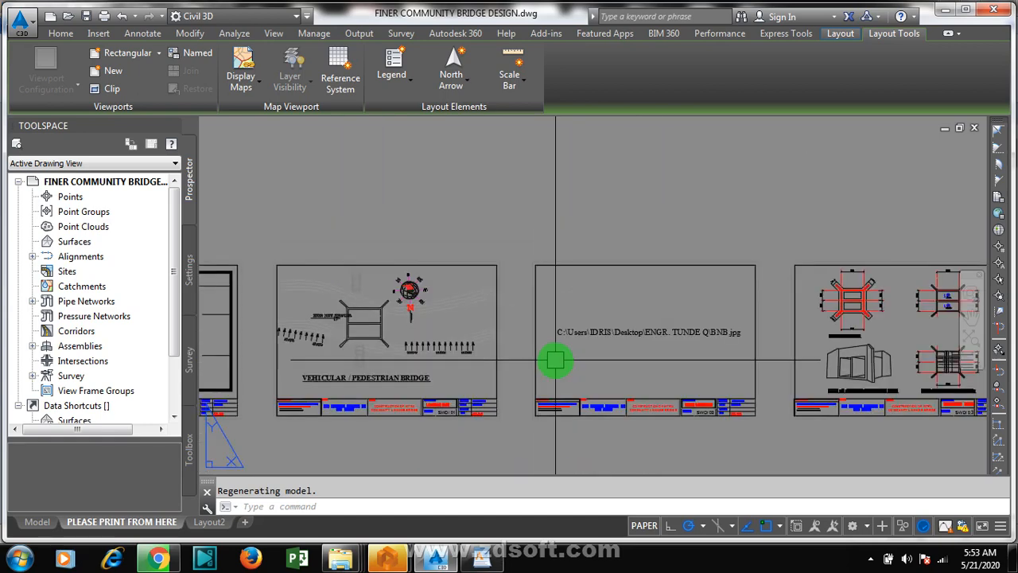
{"action": "scroll", "coordinate": [278, 269], "scroll_direction": "up", "scroll_amount": 2}
{"action": "scroll", "coordinate": [277, 269], "scroll_direction": "up", "scroll_amount": 2}
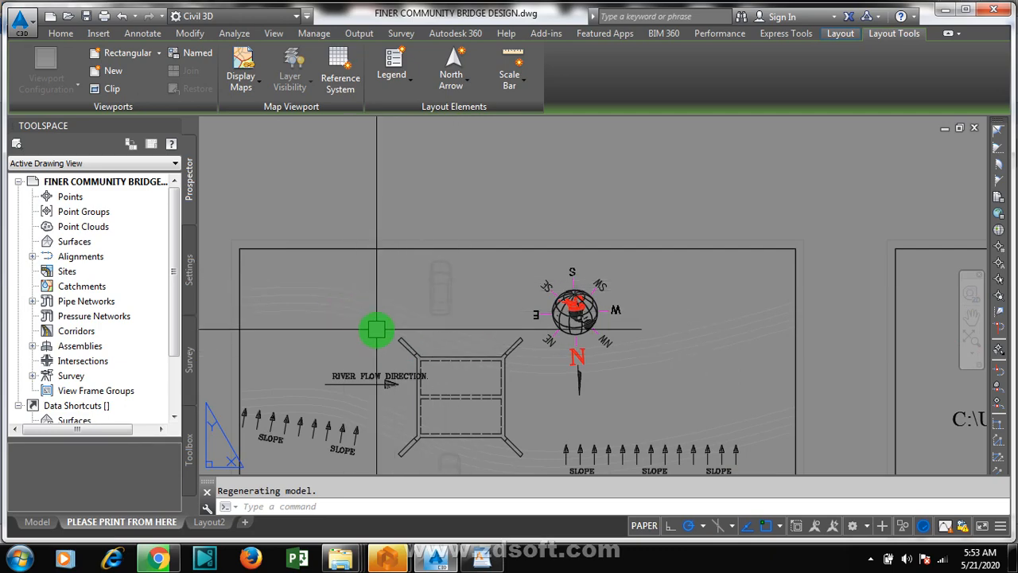
Step: Switch to ProtaDetails and create a new project with the project code new_culver6t
{"action": "mouse_move", "coordinate": [390, 560]}
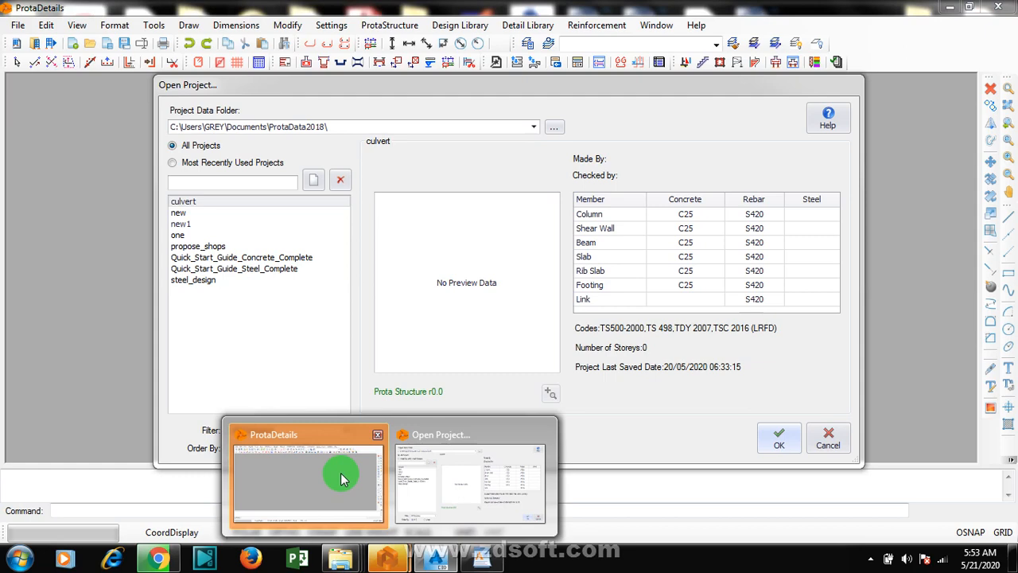
{"action": "left_click", "coordinate": [341, 476]}
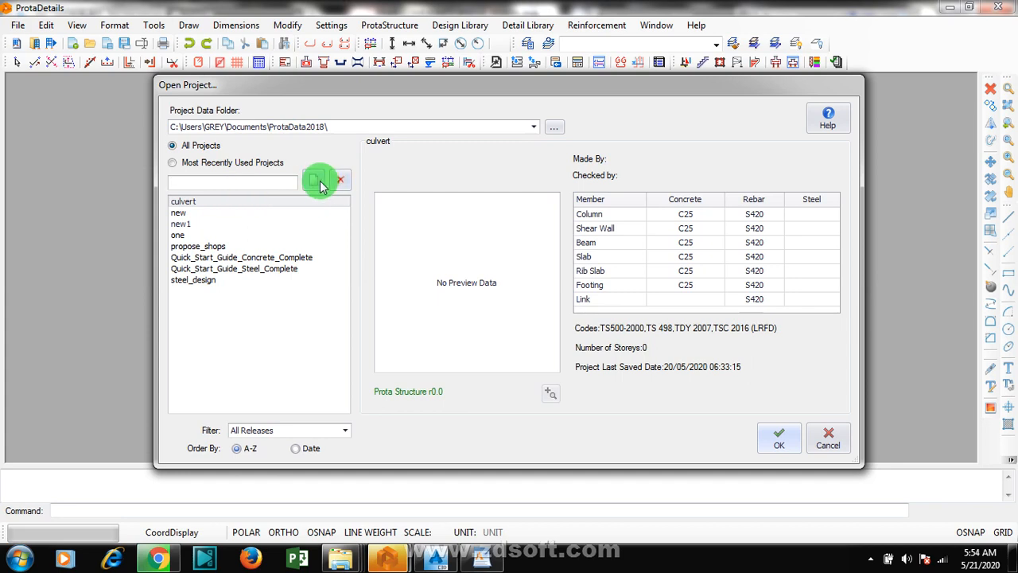
{"action": "left_click", "coordinate": [319, 182]}
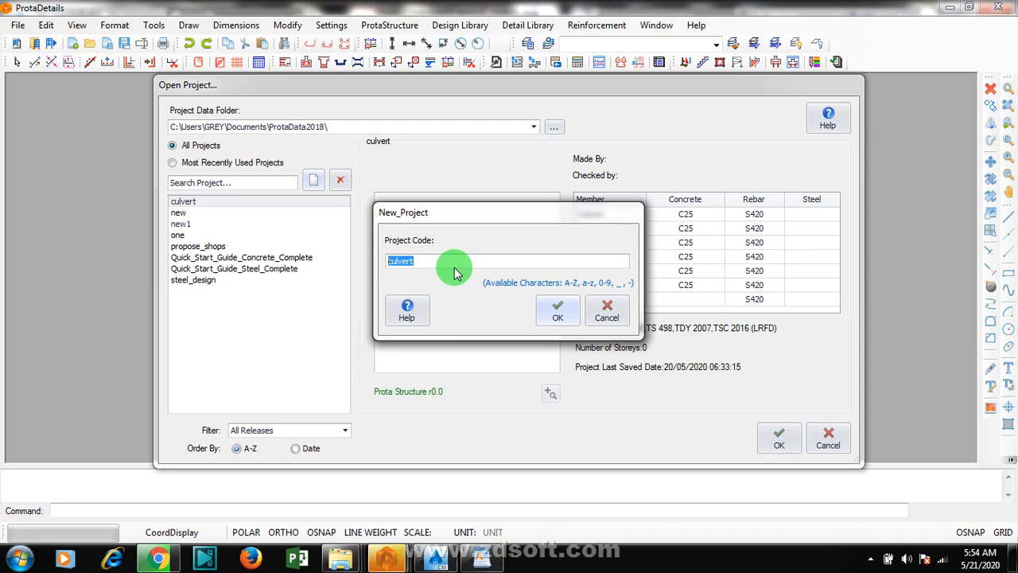
{"action": "type", "text": "new_culver6t"}
{"action": "left_click", "coordinate": [555, 317]}
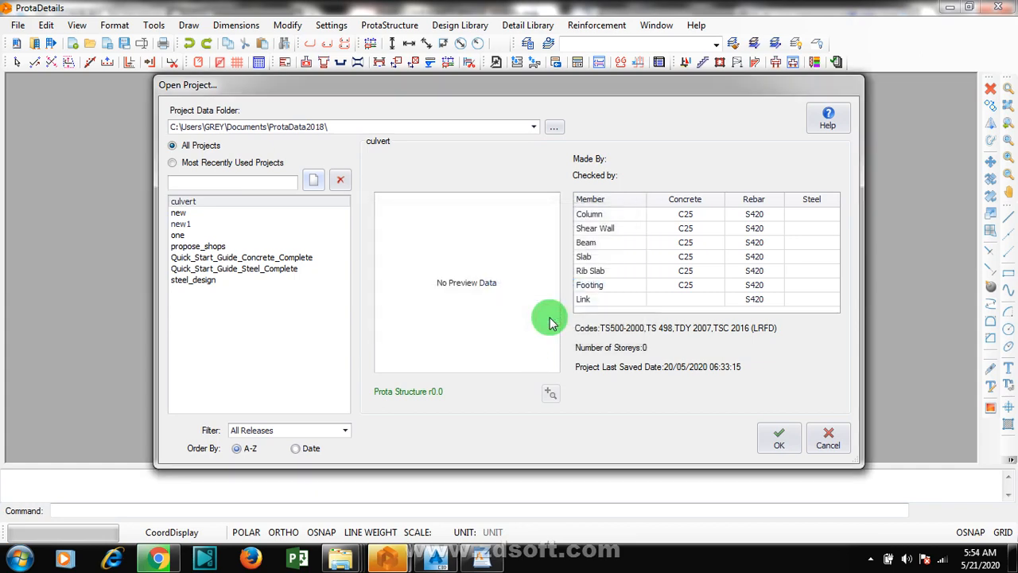
{"action": "left_click", "coordinate": [438, 555]}
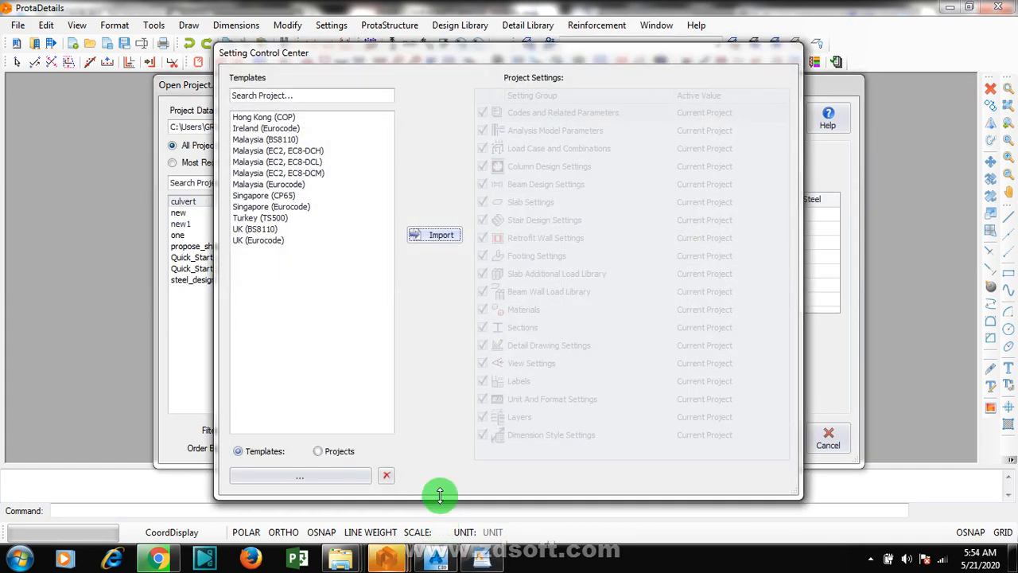
Step: Import the UK (BS8110) template settings into the new culvert project and dismiss the project message
{"action": "left_click", "coordinate": [262, 229]}
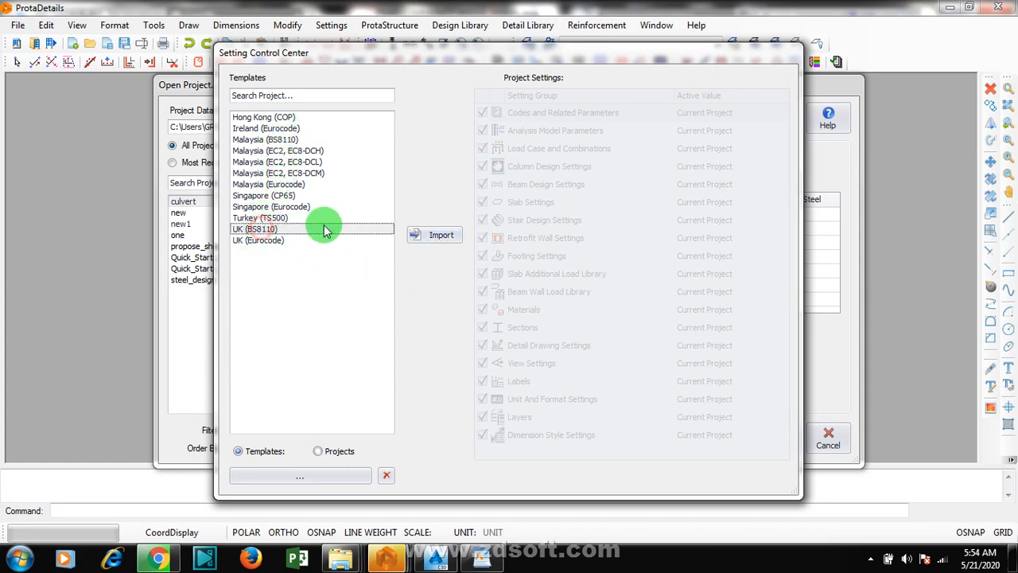
{"action": "left_click", "coordinate": [442, 236]}
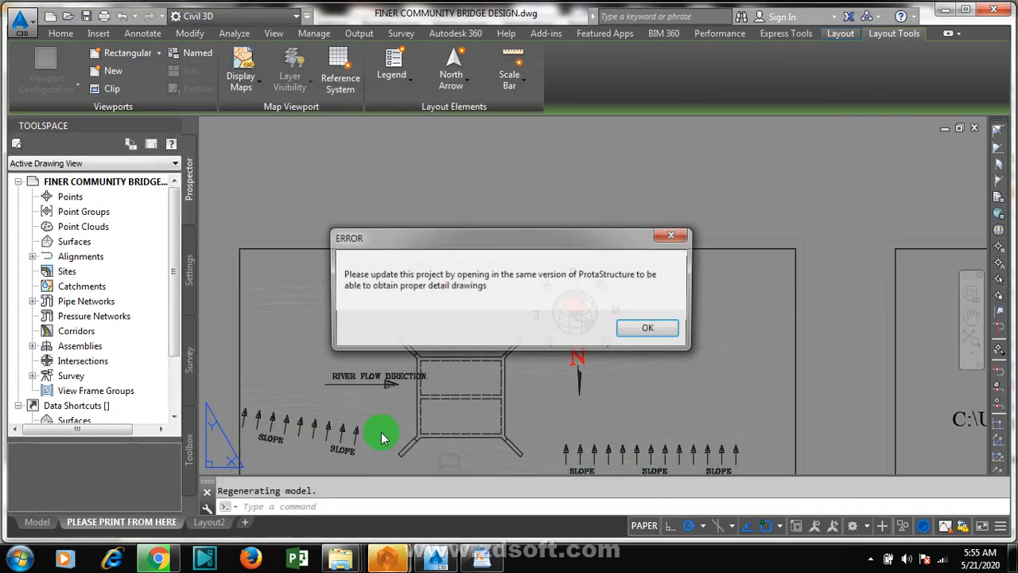
{"action": "left_click", "coordinate": [651, 329]}
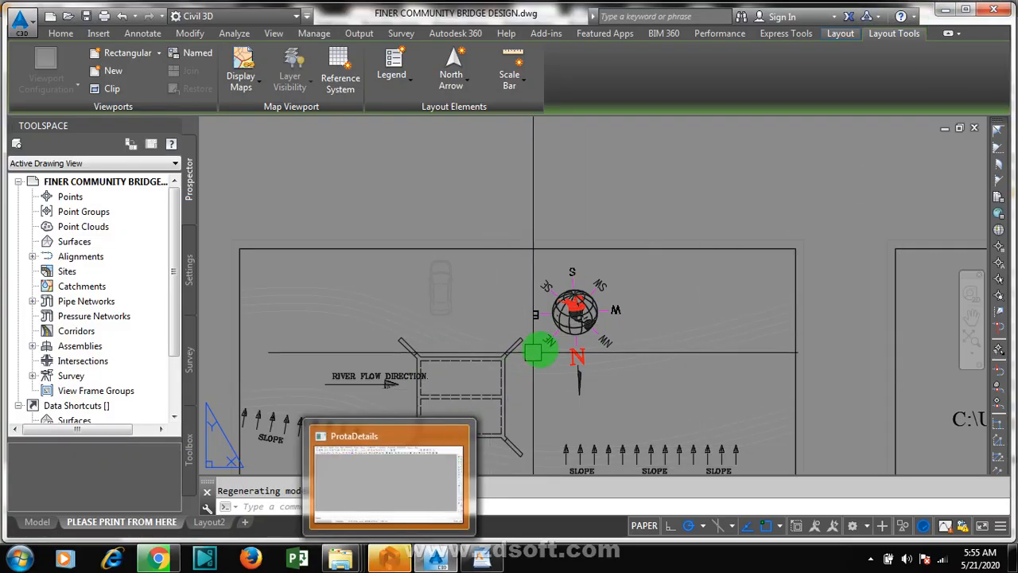
Step: Examine the vehicular/pedestrian bridge plan in AutoCAD Civil 3D, including its two-cell layout, wing walls and river flow direction
{"action": "scroll", "coordinate": [690, 272], "scroll_direction": "down", "scroll_amount": 4}
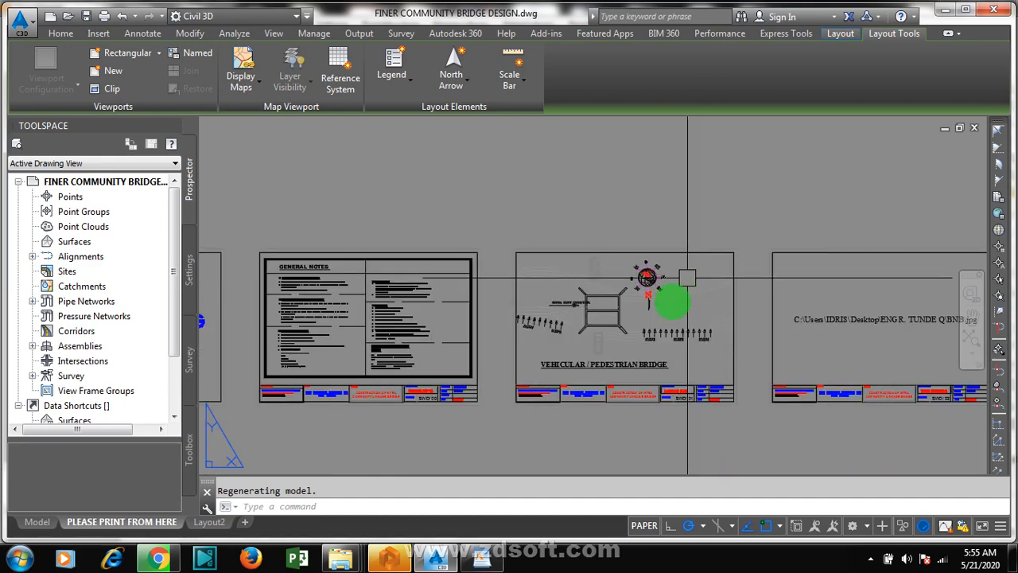
{"action": "scroll", "coordinate": [629, 336], "scroll_direction": "up", "scroll_amount": 2}
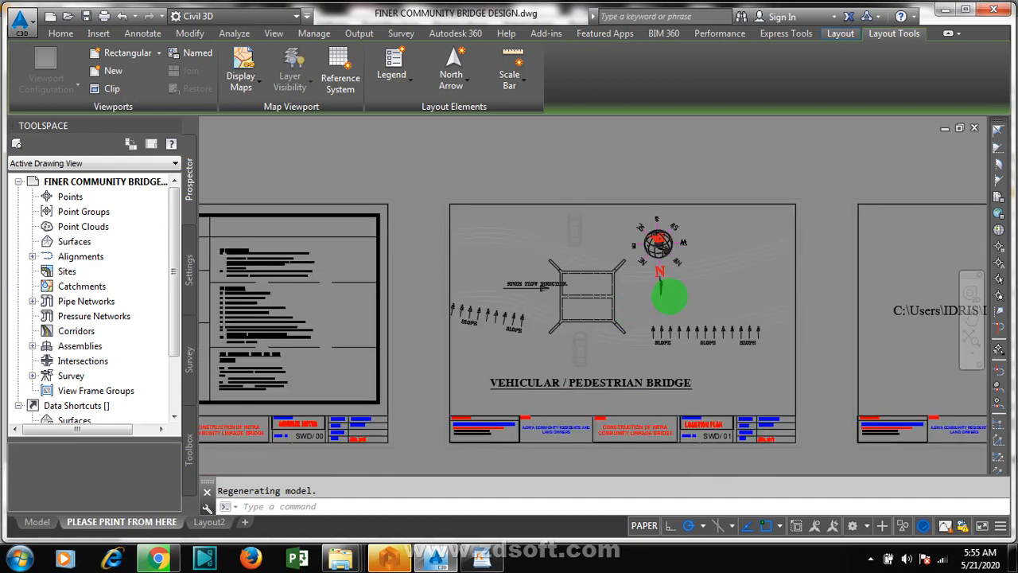
{"action": "scroll", "coordinate": [669, 296], "scroll_direction": "up", "scroll_amount": 3}
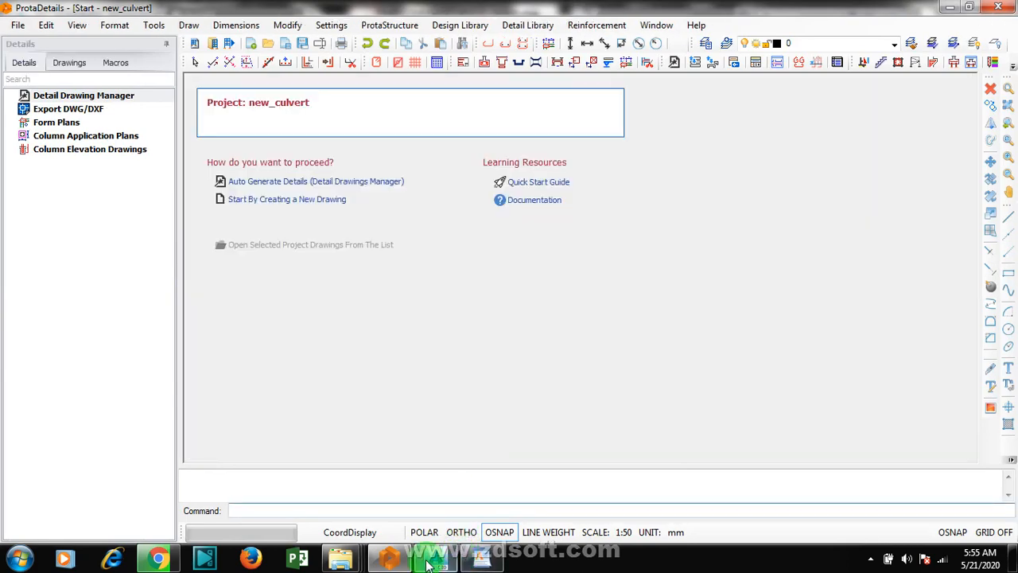
{"action": "mouse_move", "coordinate": [430, 565]}
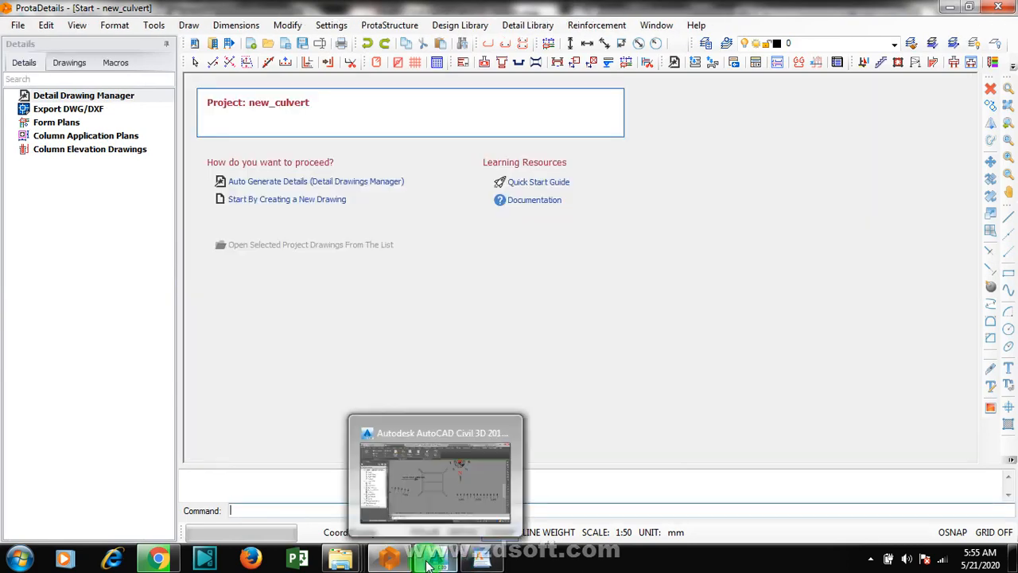
{"action": "left_click", "coordinate": [443, 469]}
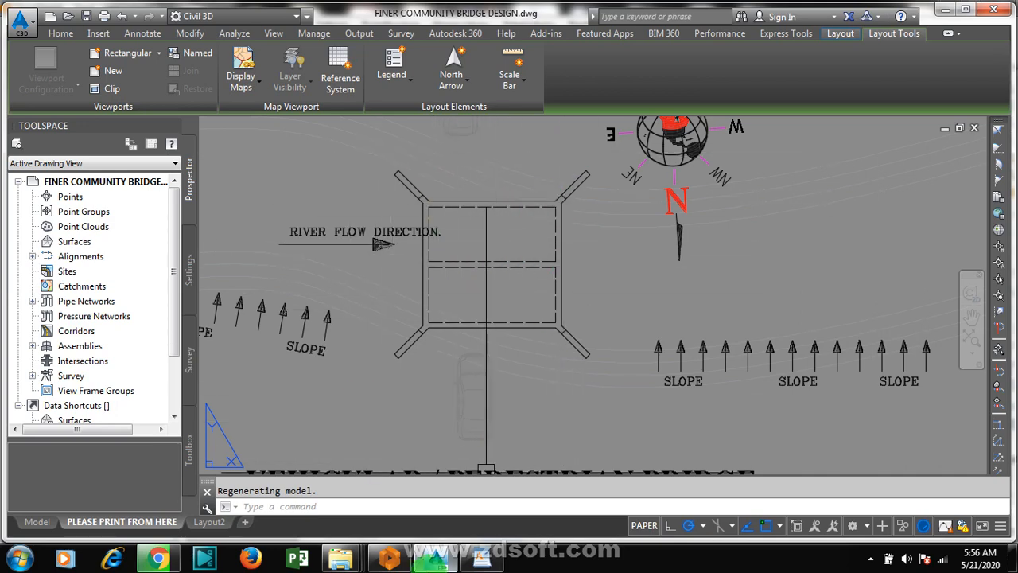
{"action": "left_click", "coordinate": [390, 565]}
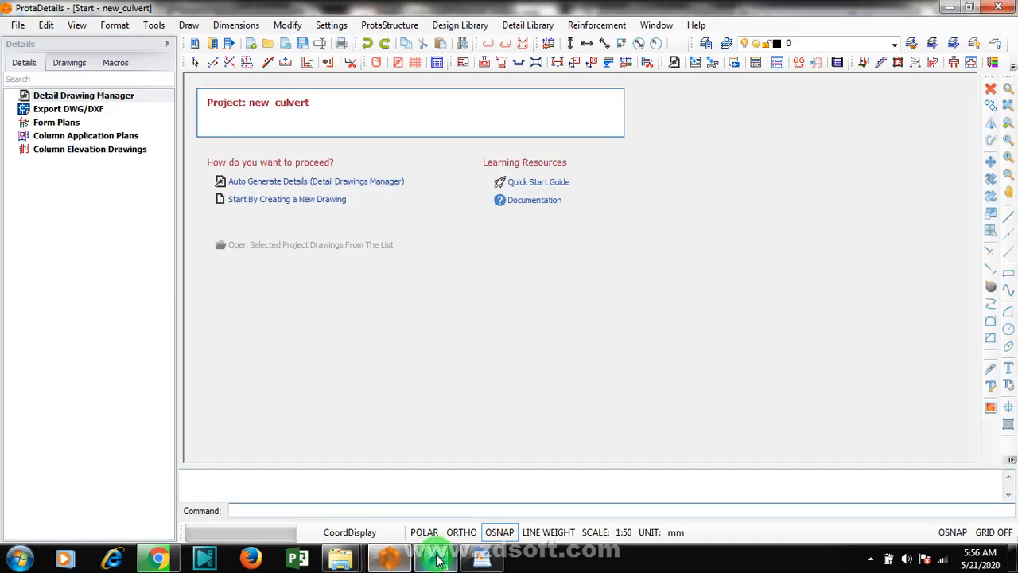
{"action": "left_click", "coordinate": [439, 561]}
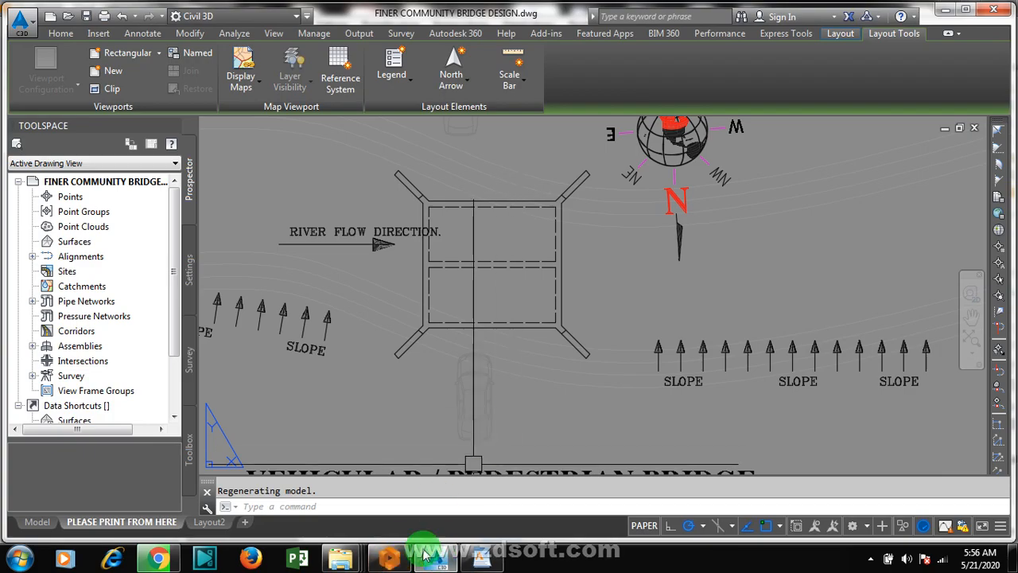
Step: Switch to ProtaDetails, create a new drawing in the culvert project and start the culvert detailing tool
{"action": "left_click", "coordinate": [400, 559]}
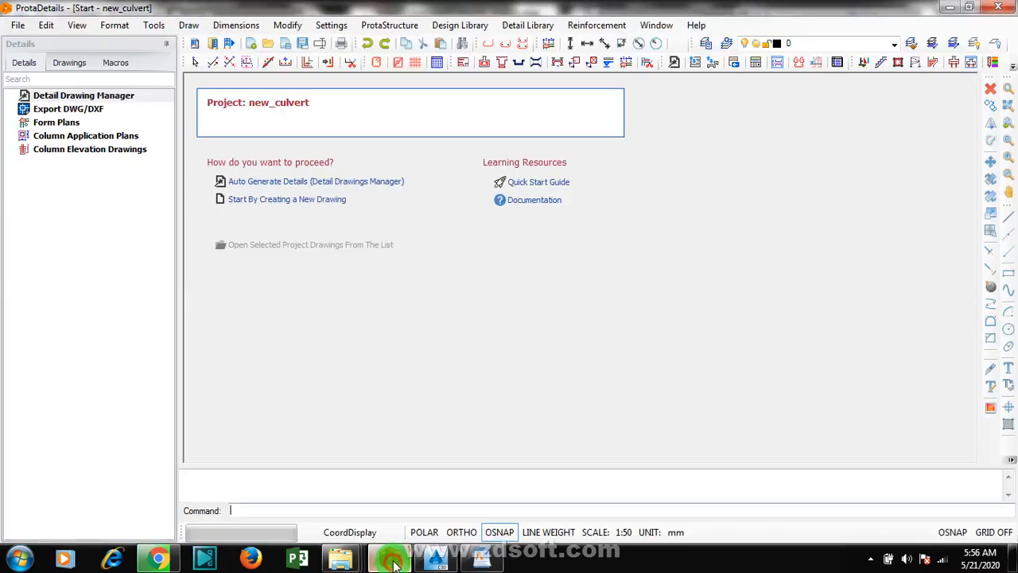
{"action": "left_click", "coordinate": [312, 205]}
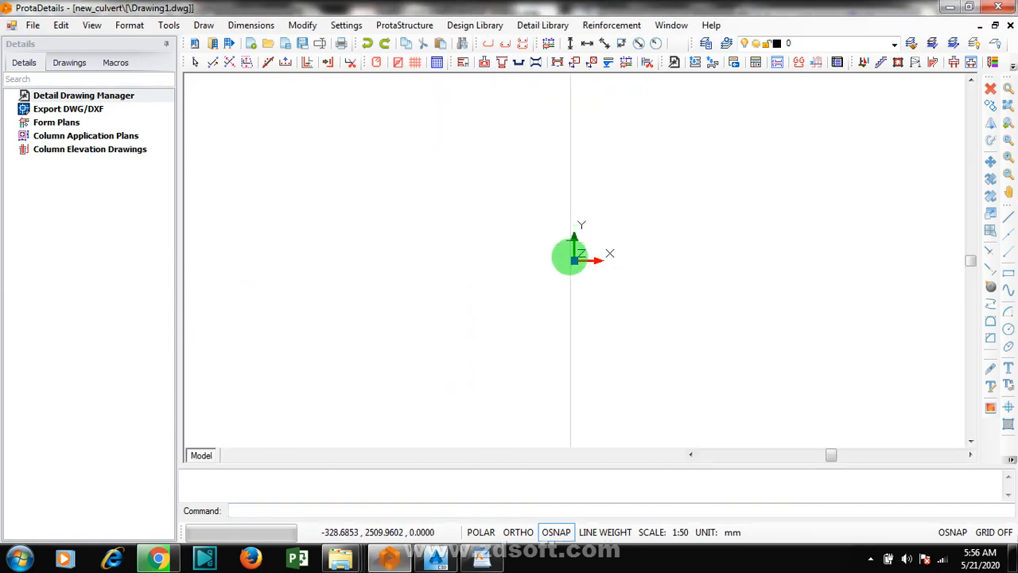
{"action": "left_click", "coordinate": [539, 64]}
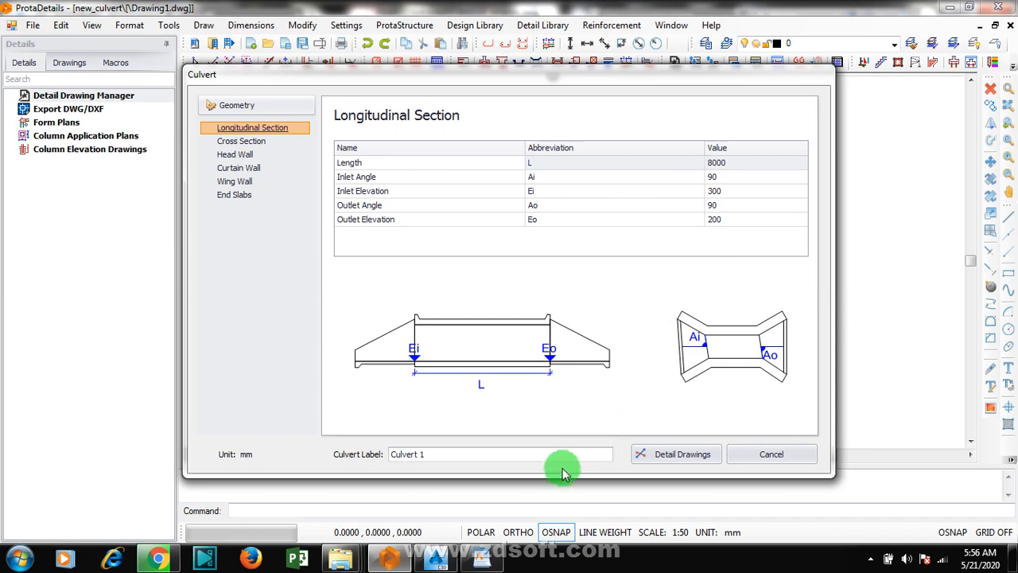
Step: Set the culvert's length to 6700 mm in the longitudinal section geometry
{"action": "left_click", "coordinate": [722, 163]}
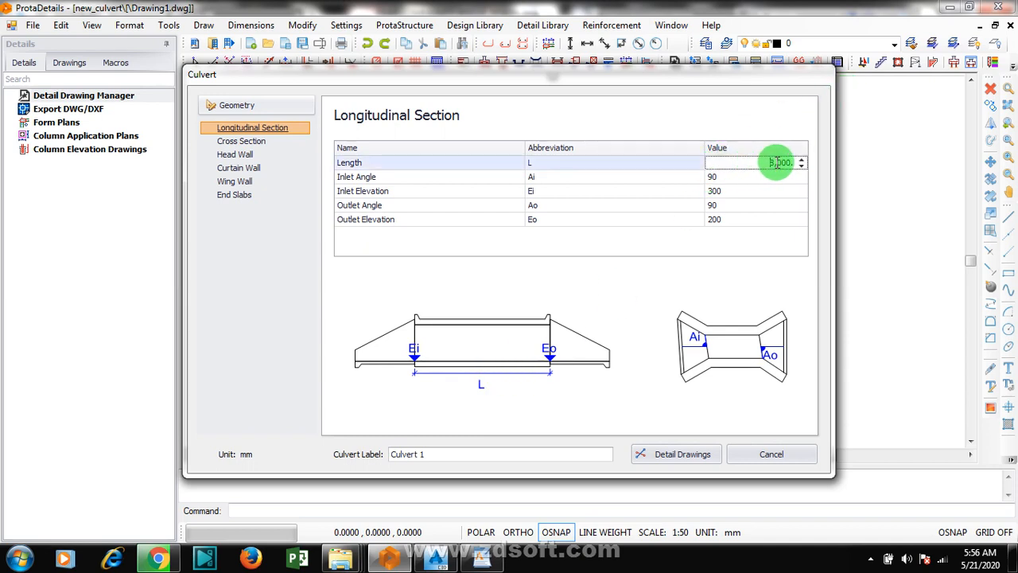
{"action": "left_click", "coordinate": [778, 162]}
{"action": "left_click_drag", "start_coordinate": [763, 162], "coordinate": [792, 160]}
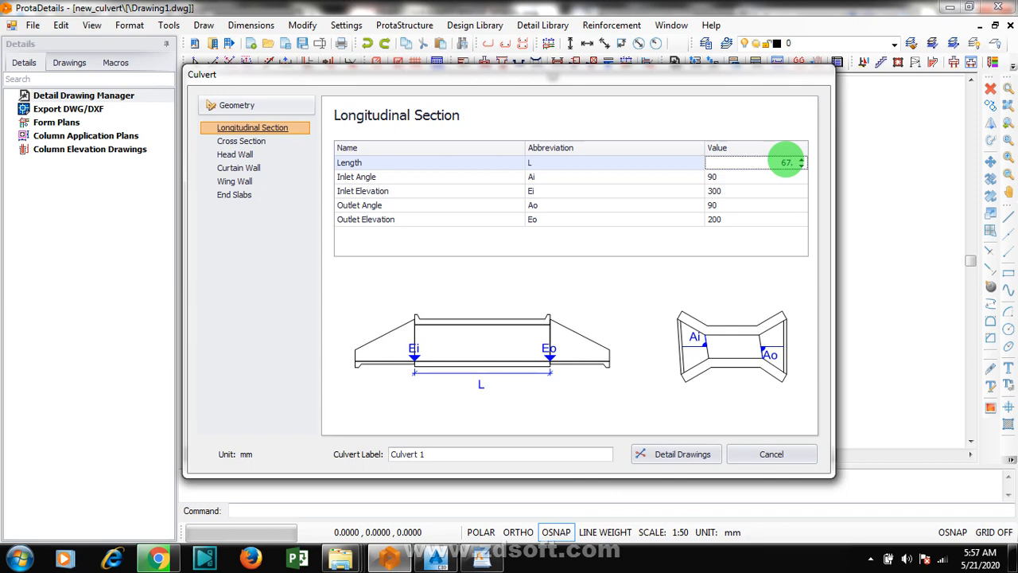
Step: Review the inlet and outlet angles and elevations of the culvert's longitudinal section
{"action": "left_click", "coordinate": [740, 177]}
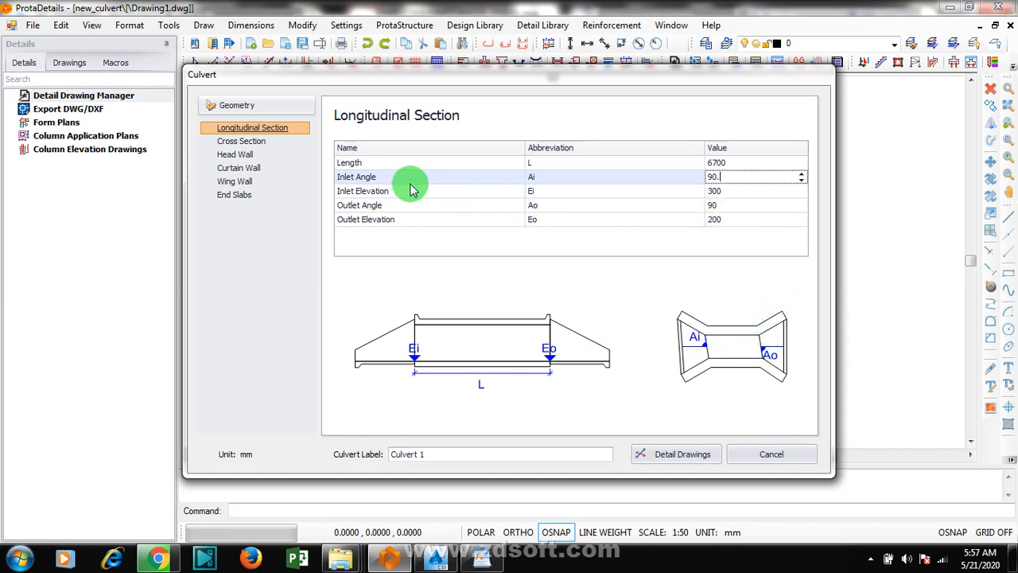
{"action": "left_click", "coordinate": [732, 193]}
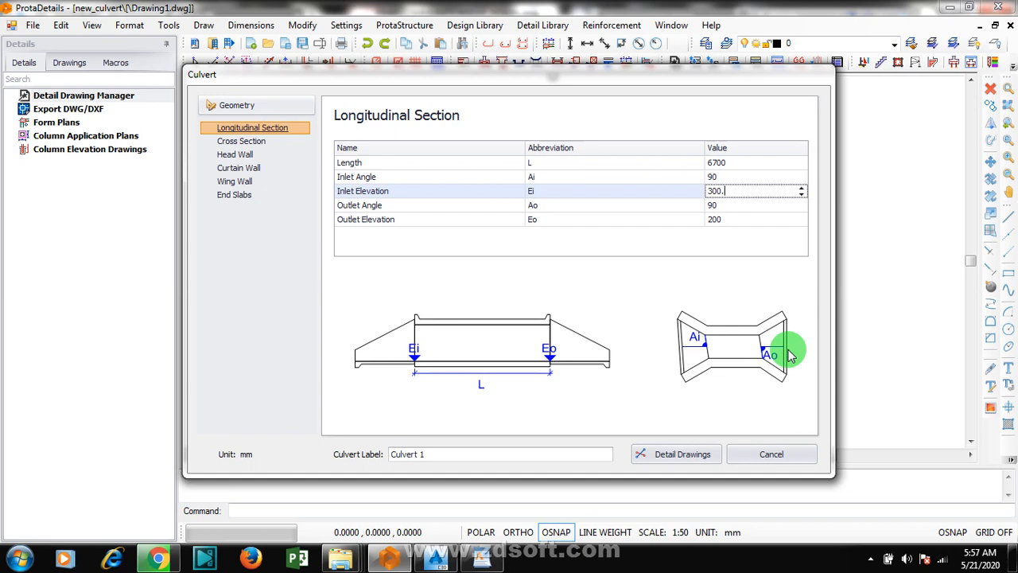
{"action": "left_click", "coordinate": [723, 208]}
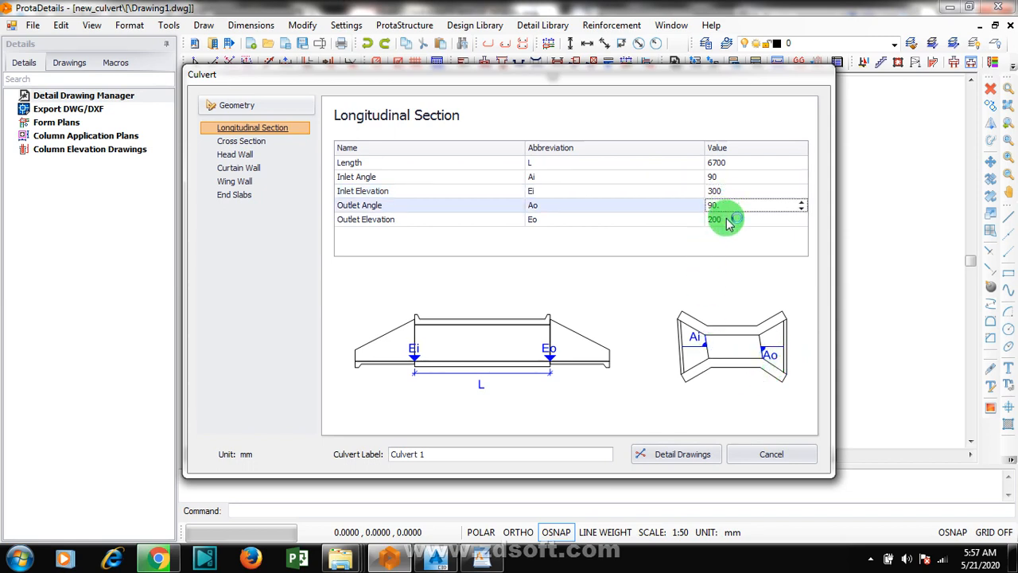
{"action": "left_click", "coordinate": [725, 222]}
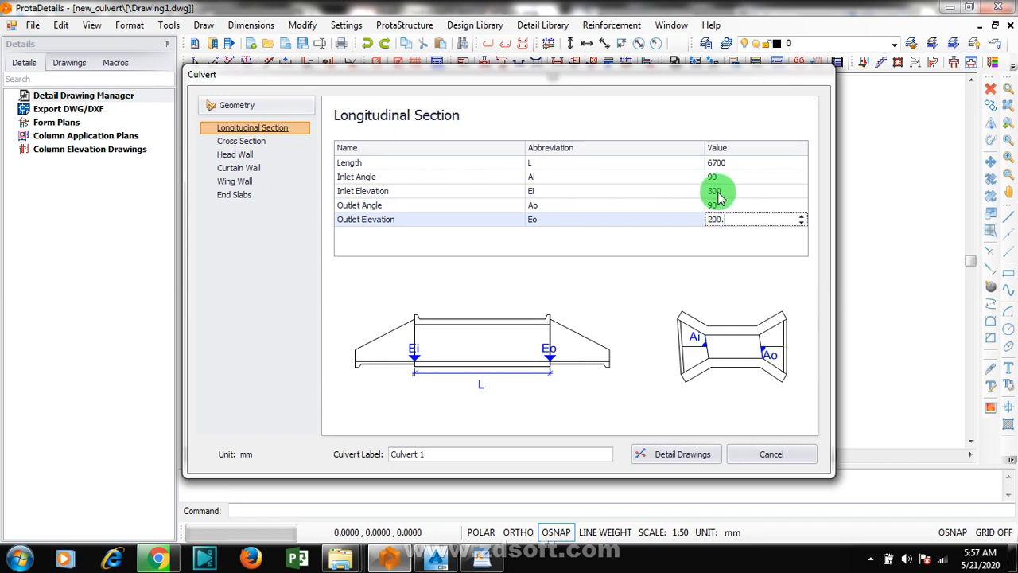
{"action": "left_click", "coordinate": [718, 193]}
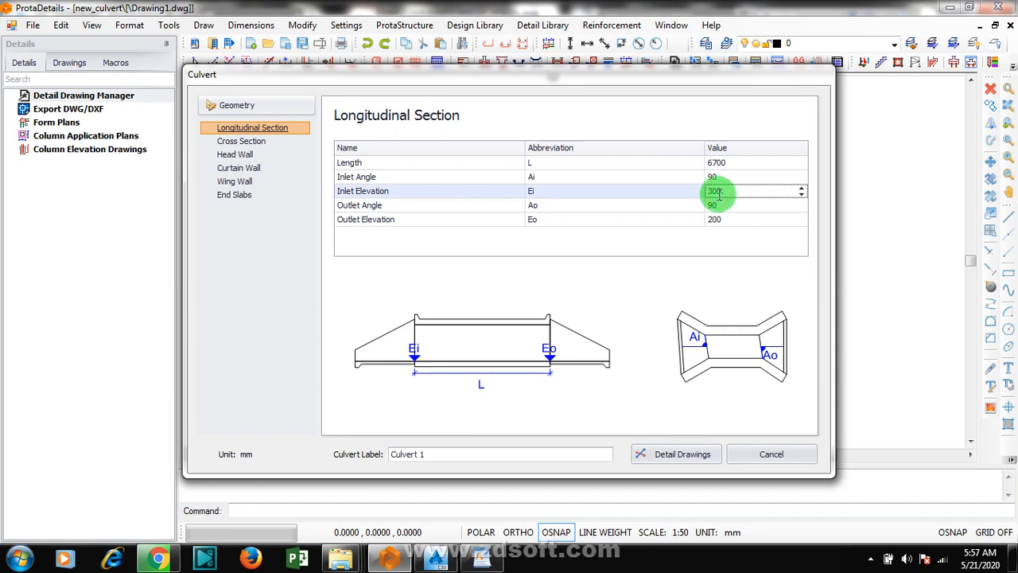
{"action": "left_click", "coordinate": [716, 220]}
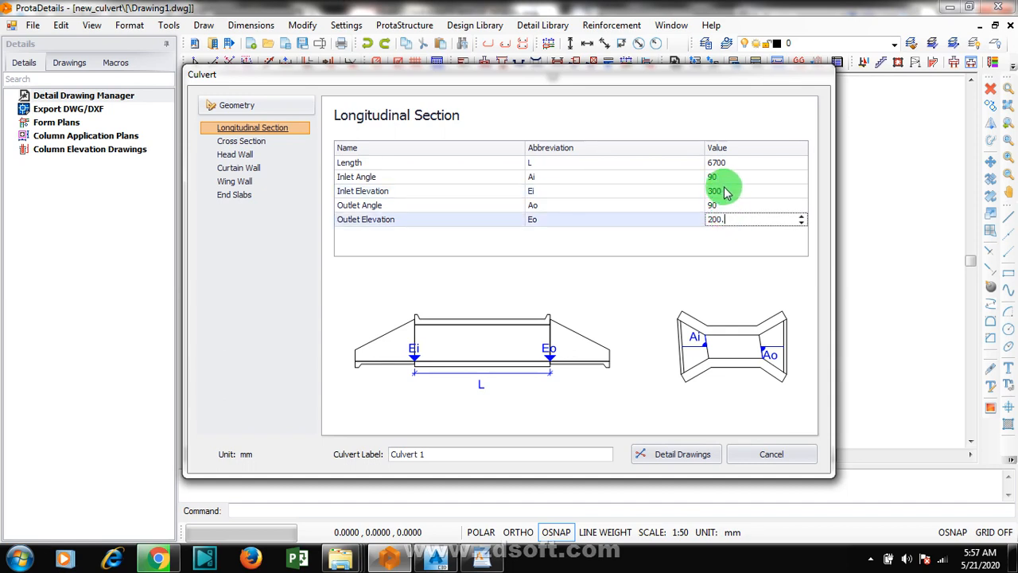
{"action": "left_click", "coordinate": [725, 192]}
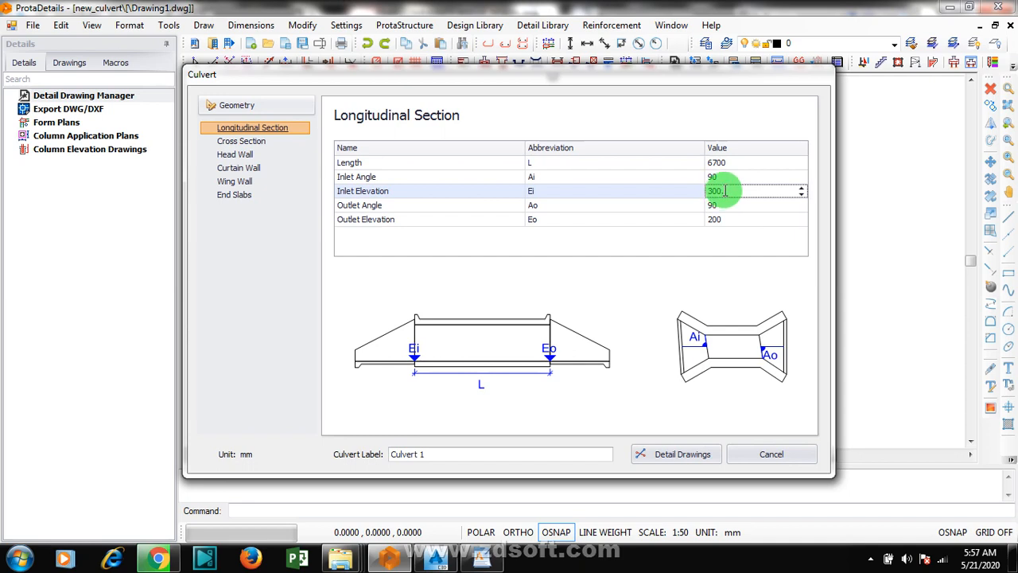
Step: Try an outlet elevation of 300 mm for the culvert and restore it to 200 mm
{"action": "left_click", "coordinate": [724, 220]}
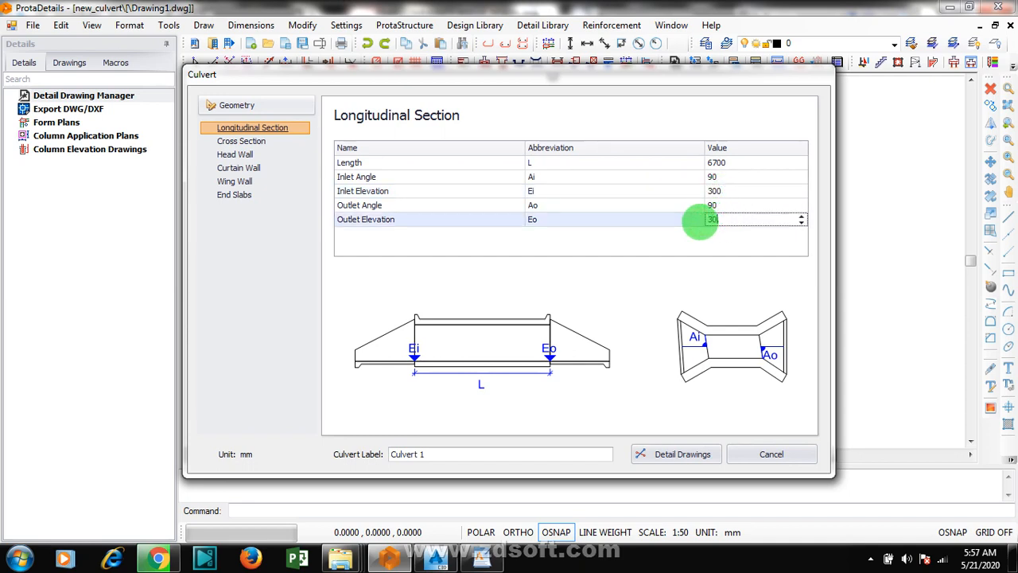
{"action": "type", "text": "300."}
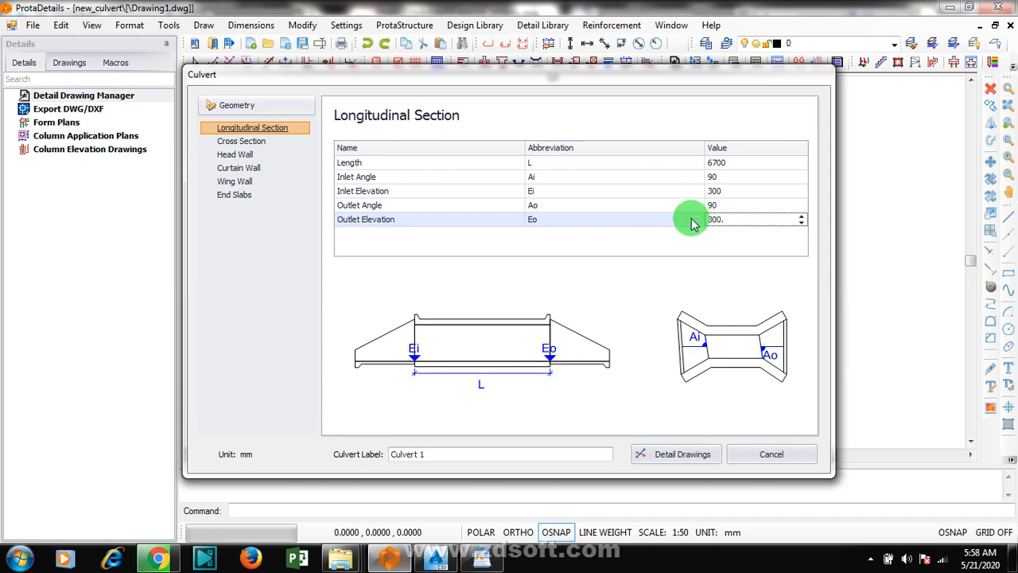
{"action": "left_click", "coordinate": [743, 223]}
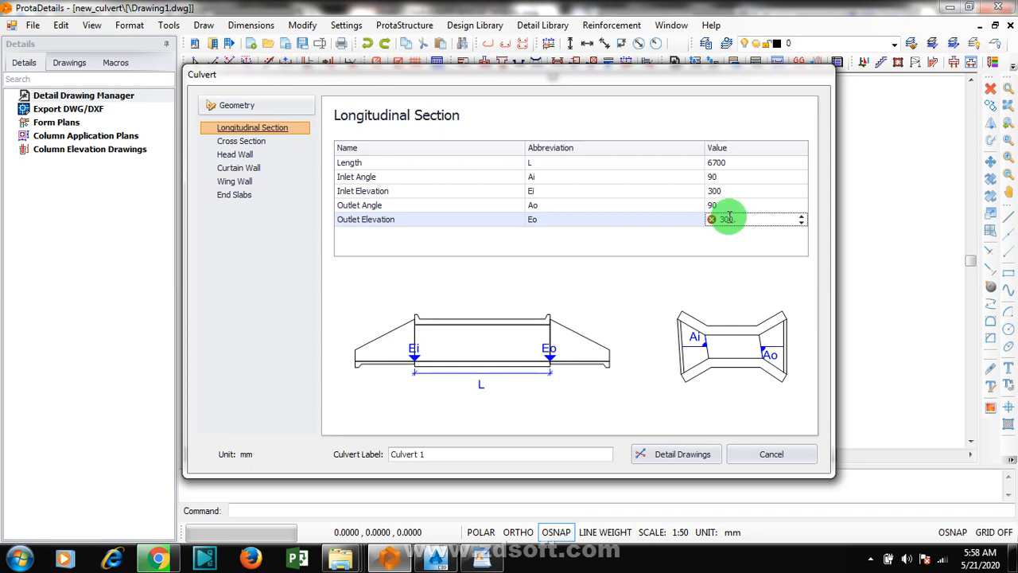
{"action": "mouse_move", "coordinate": [718, 222]}
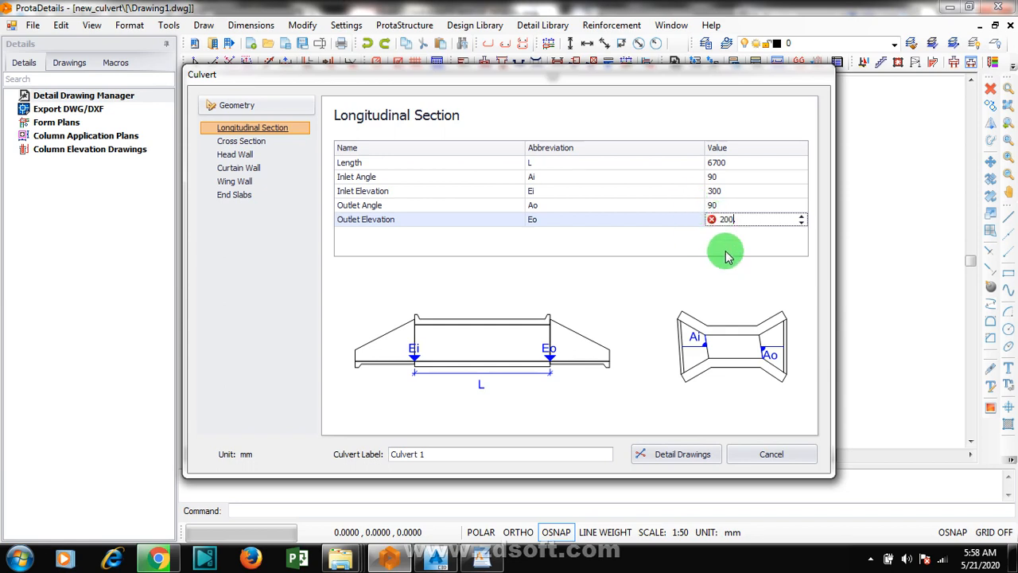
{"action": "left_click", "coordinate": [723, 251]}
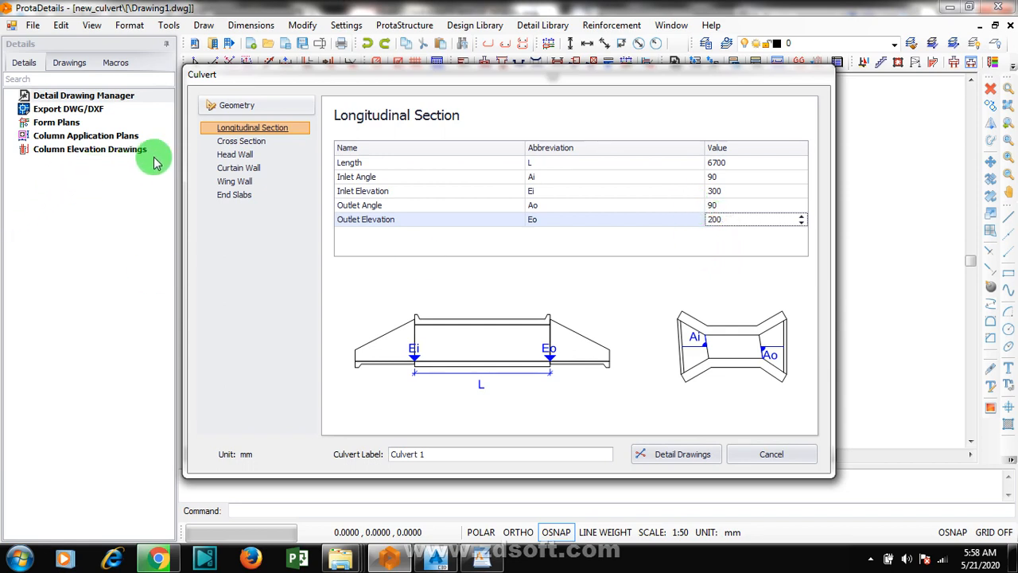
Step: Set the culvert's cross section to two channels with a channel separation of 300 mm
{"action": "left_click", "coordinate": [241, 143]}
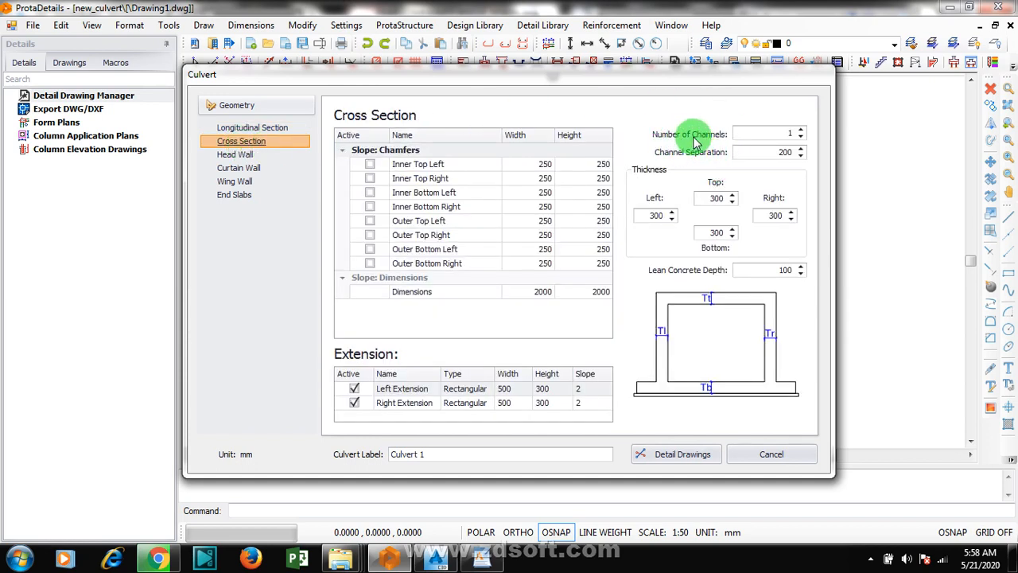
{"action": "left_click", "coordinate": [802, 132]}
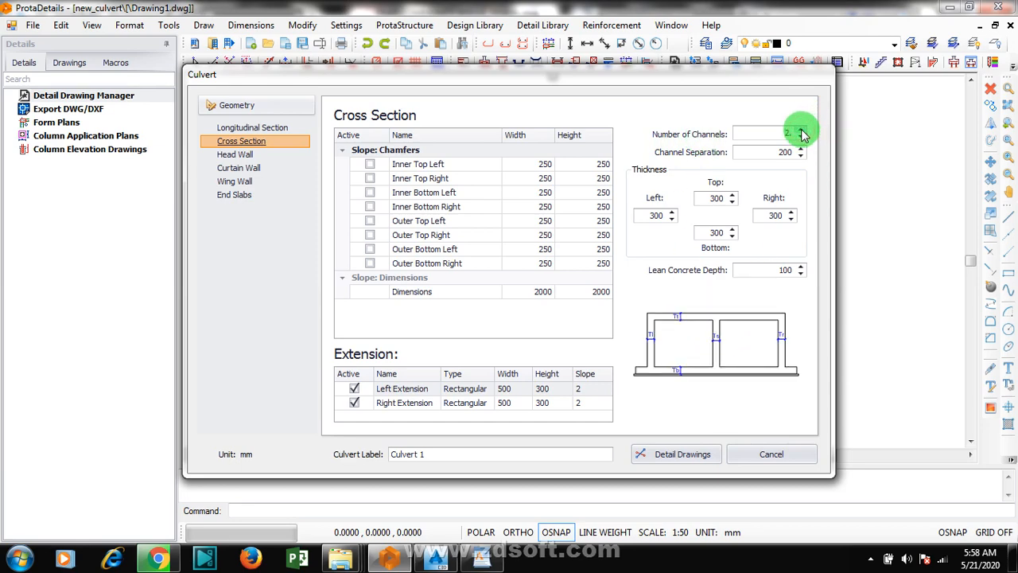
{"action": "left_click", "coordinate": [802, 132]}
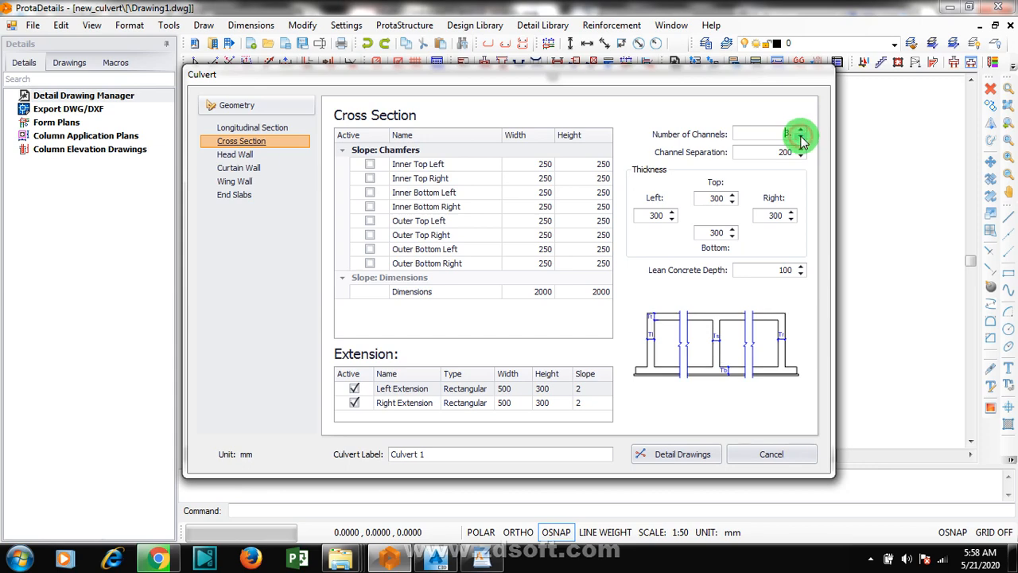
{"action": "left_click", "coordinate": [802, 140]}
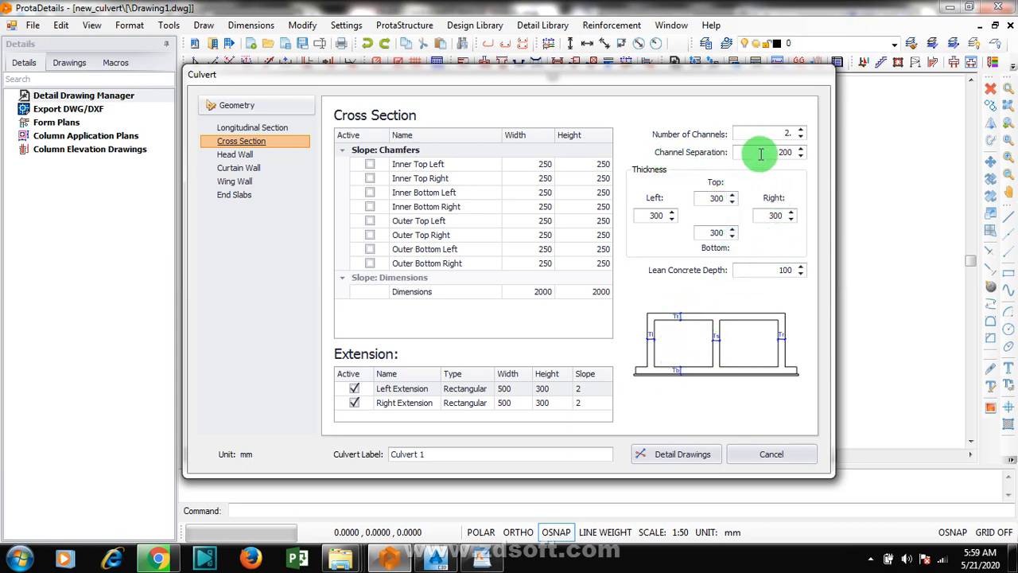
{"action": "mouse_move", "coordinate": [784, 151]}
{"action": "left_mouse_down"}
{"action": "mouse_move", "coordinate": [760, 155]}
{"action": "mouse_move", "coordinate": [789, 150]}
{"action": "left_mouse_up"}
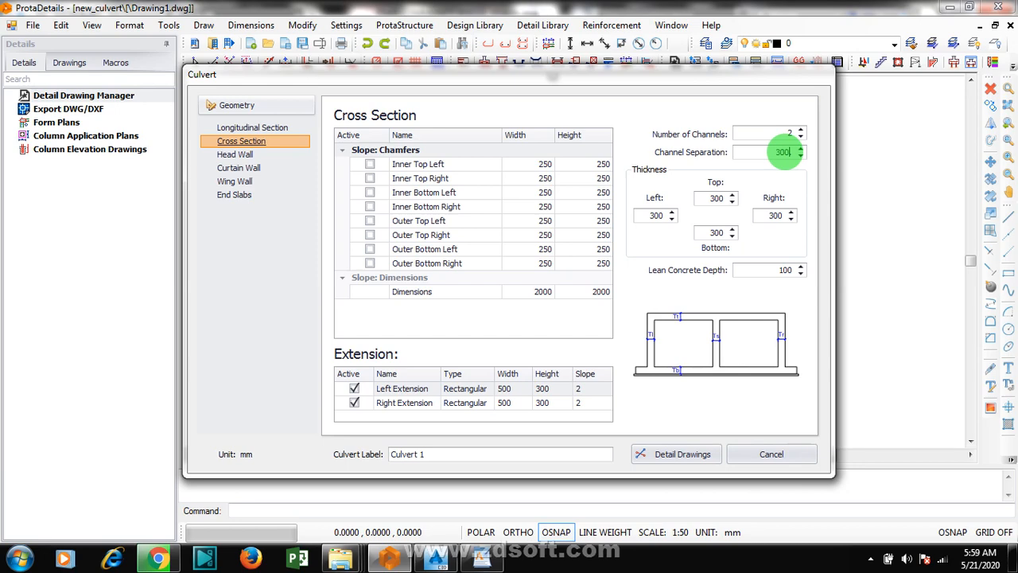
Step: Check the cross section's top thickness and set the lean concrete depth to 75 mm
{"action": "left_click", "coordinate": [710, 198]}
{"action": "left_click_drag", "start_coordinate": [710, 198], "coordinate": [718, 198]}
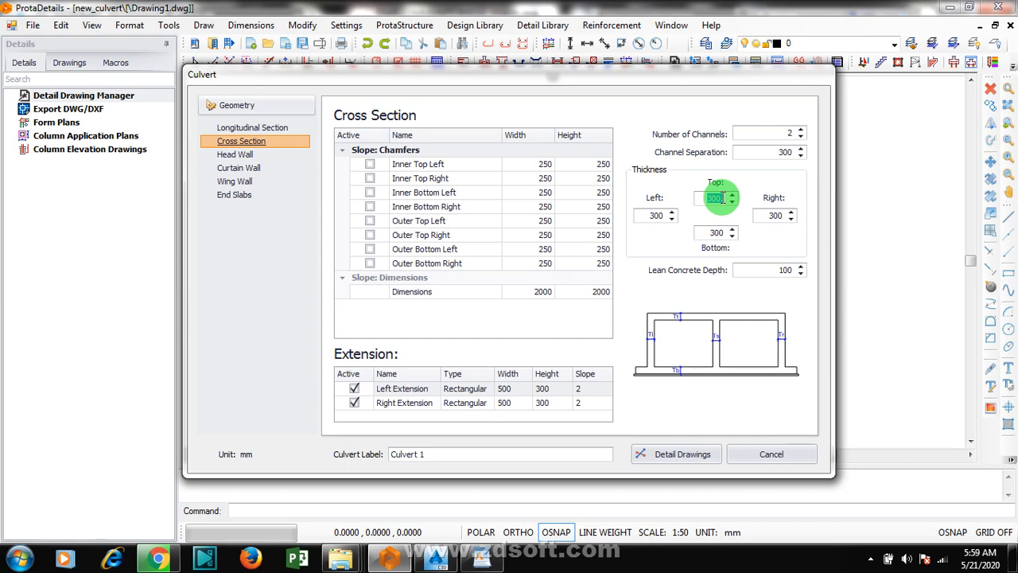
{"action": "left_click", "coordinate": [664, 244]}
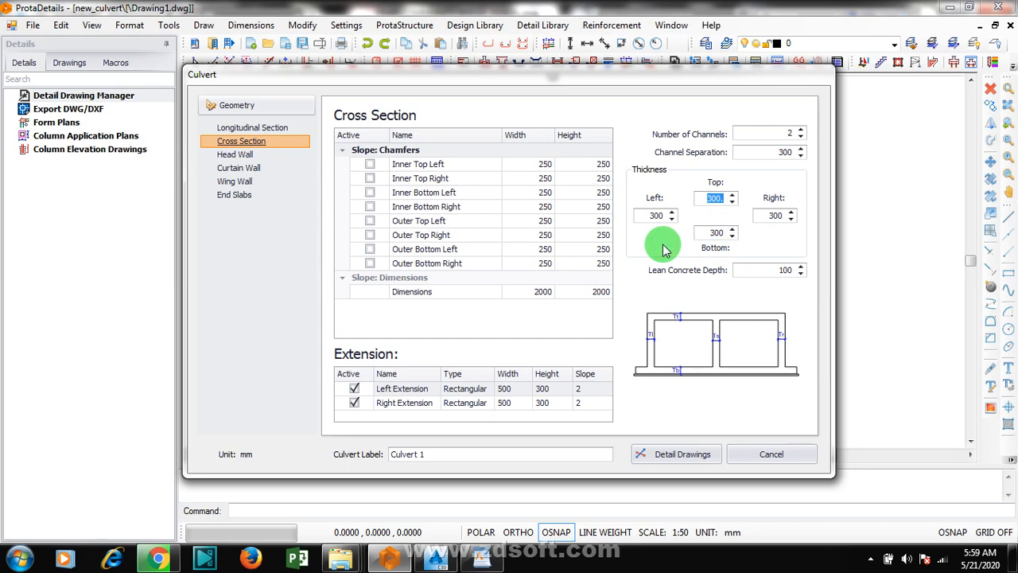
{"action": "left_click", "coordinate": [758, 271]}
{"action": "left_click_drag", "start_coordinate": [774, 269], "coordinate": [792, 269]}
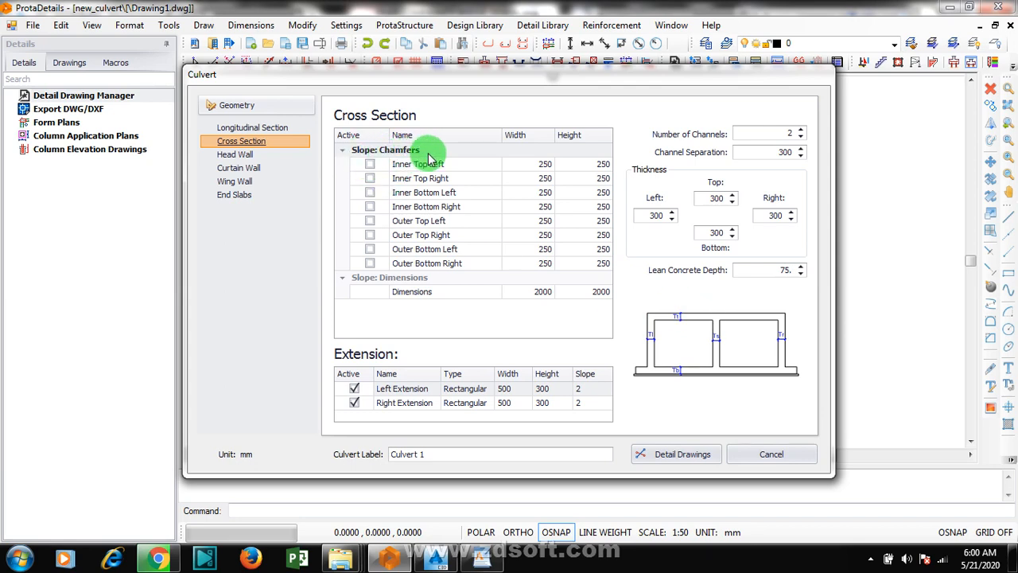
Step: Activate the four inner chamfers of the culvert cross section and leave the outer chamfers inactive
{"action": "left_click", "coordinate": [370, 165]}
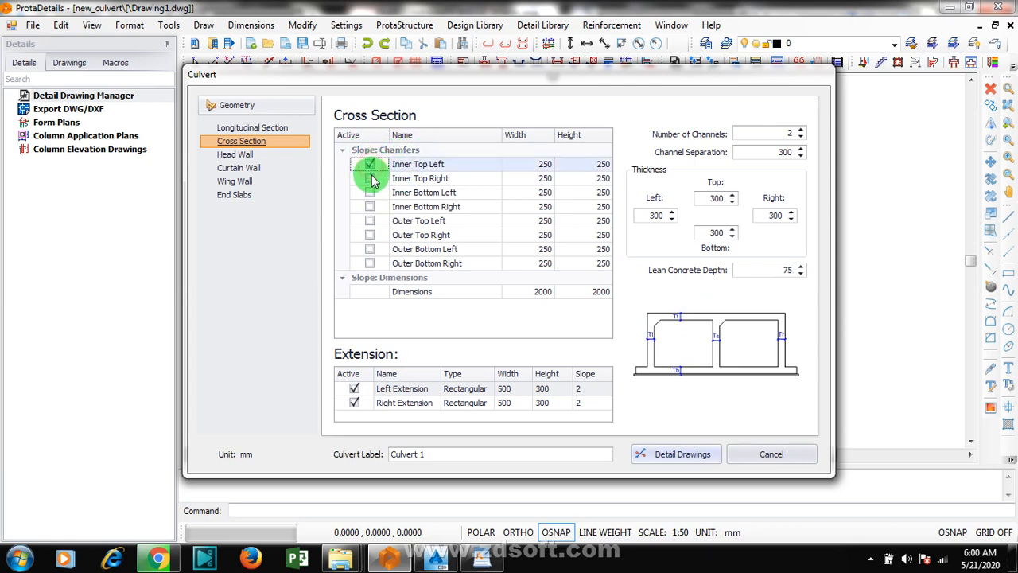
{"action": "left_click", "coordinate": [370, 178]}
{"action": "left_click", "coordinate": [370, 193]}
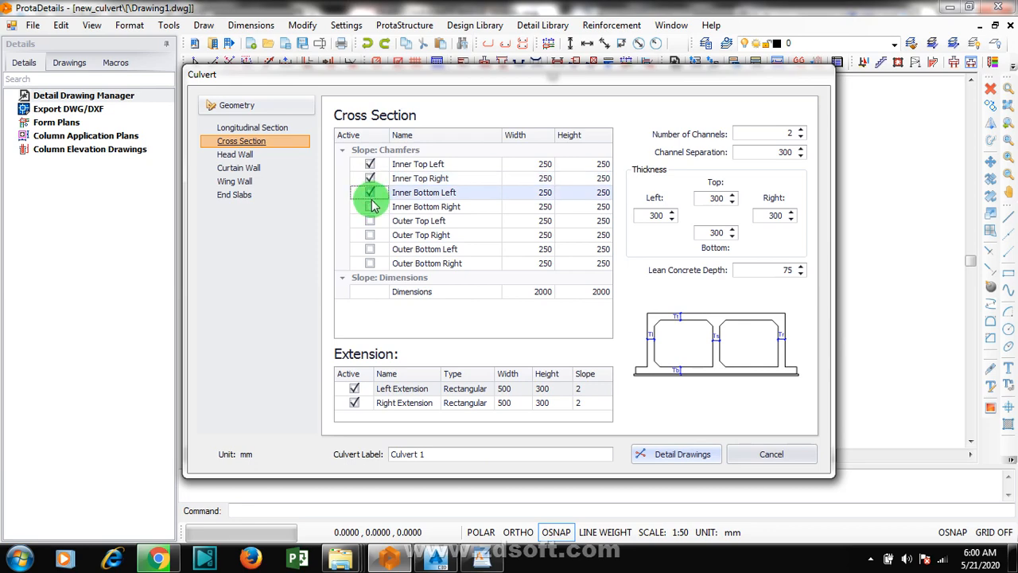
{"action": "left_click", "coordinate": [370, 206]}
{"action": "left_click", "coordinate": [370, 221]}
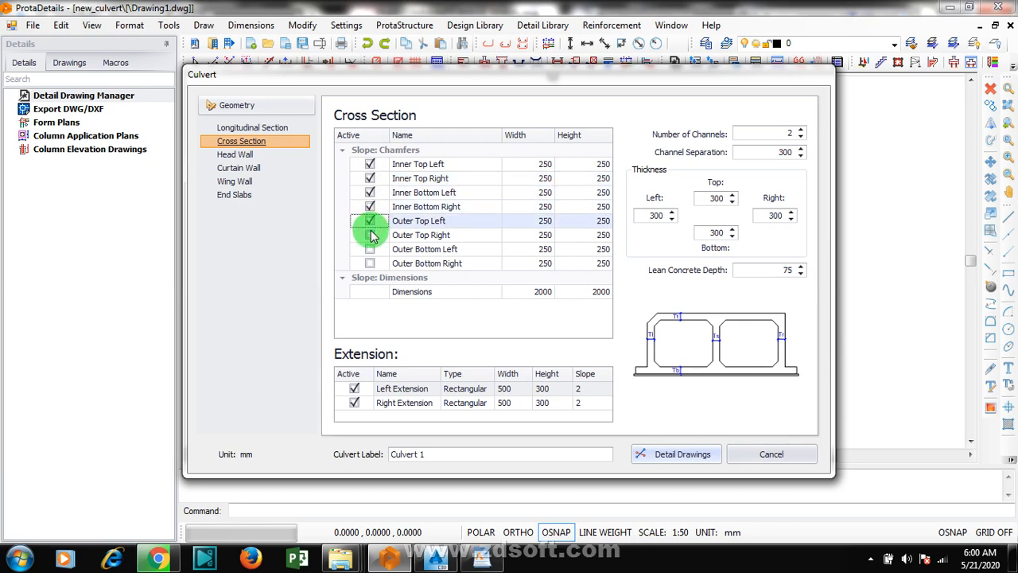
{"action": "left_click", "coordinate": [370, 235]}
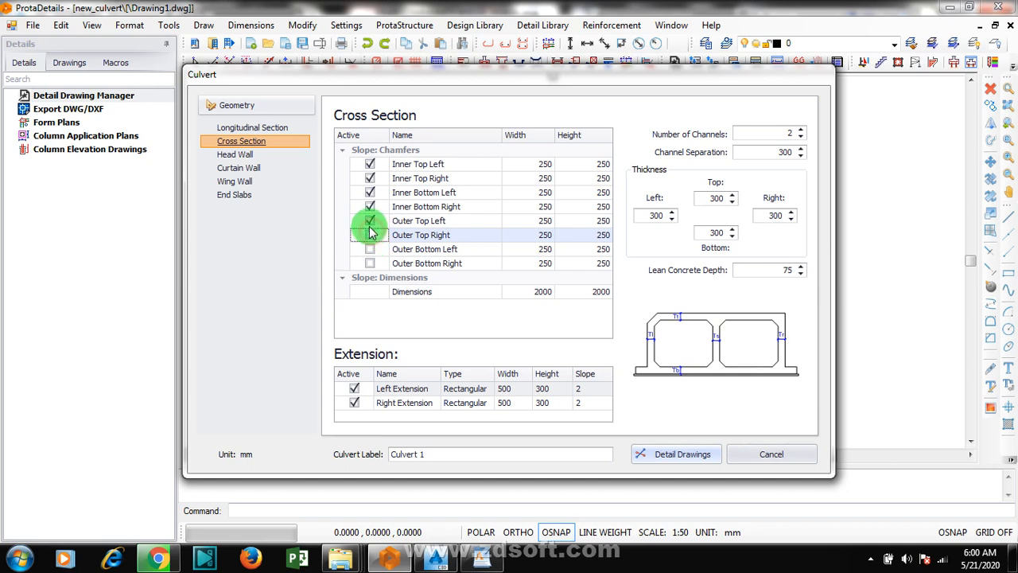
{"action": "left_click", "coordinate": [370, 221]}
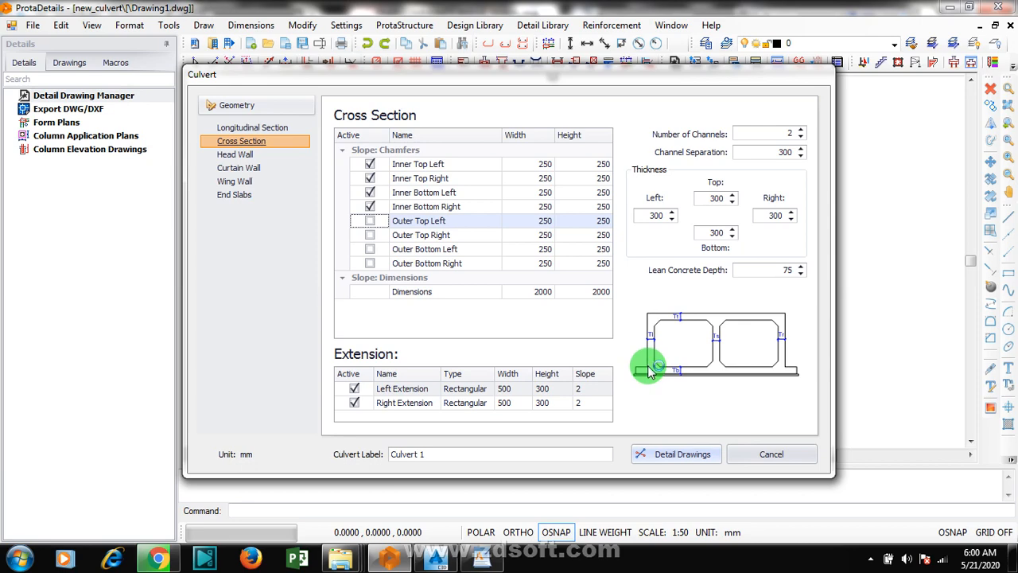
Step: Try the cross section without its left and right extensions and reactivate both
{"action": "left_click", "coordinate": [354, 402]}
{"action": "left_click", "coordinate": [354, 388]}
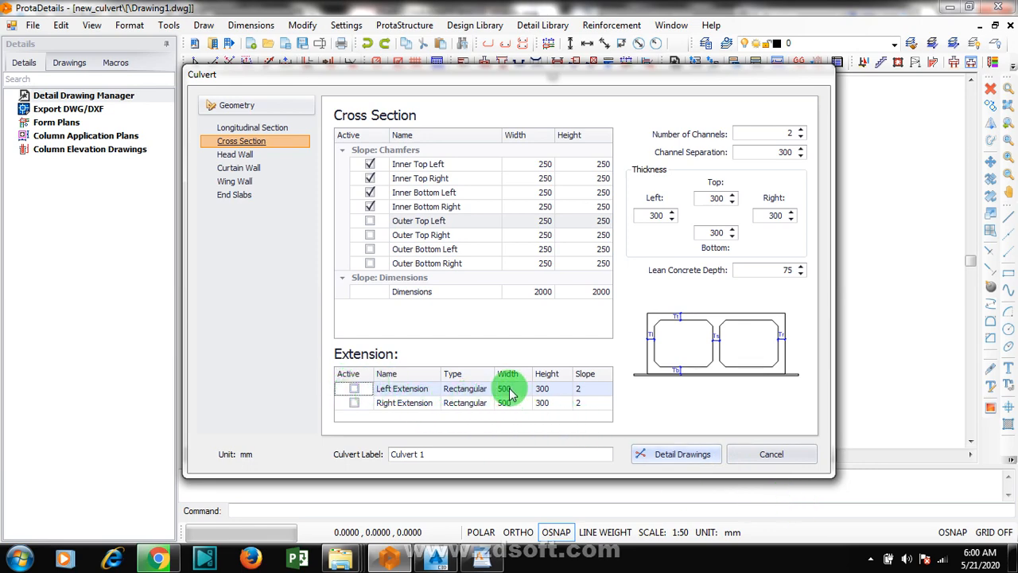
{"action": "left_click", "coordinate": [586, 391]}
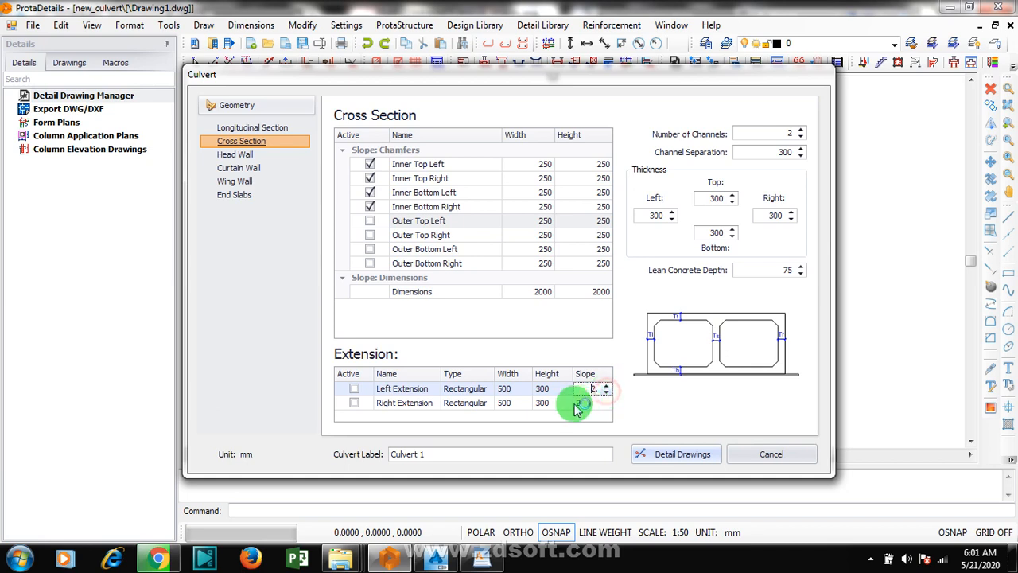
{"action": "left_click", "coordinate": [354, 388]}
{"action": "left_click", "coordinate": [354, 402]}
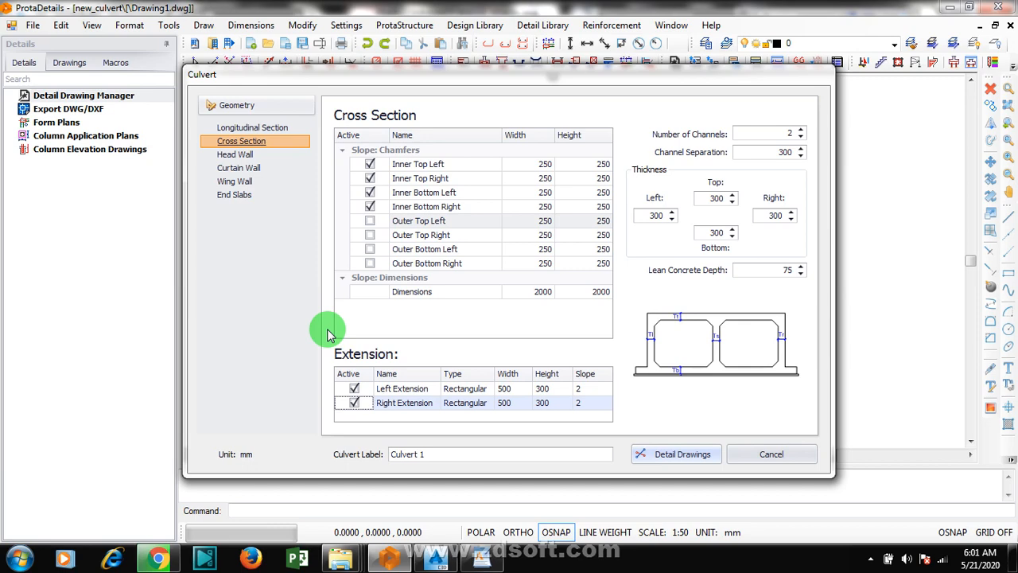
Step: Compare the four head wall layouts and return to the one with head walls at both inlet and outlet
{"action": "left_click", "coordinate": [238, 156]}
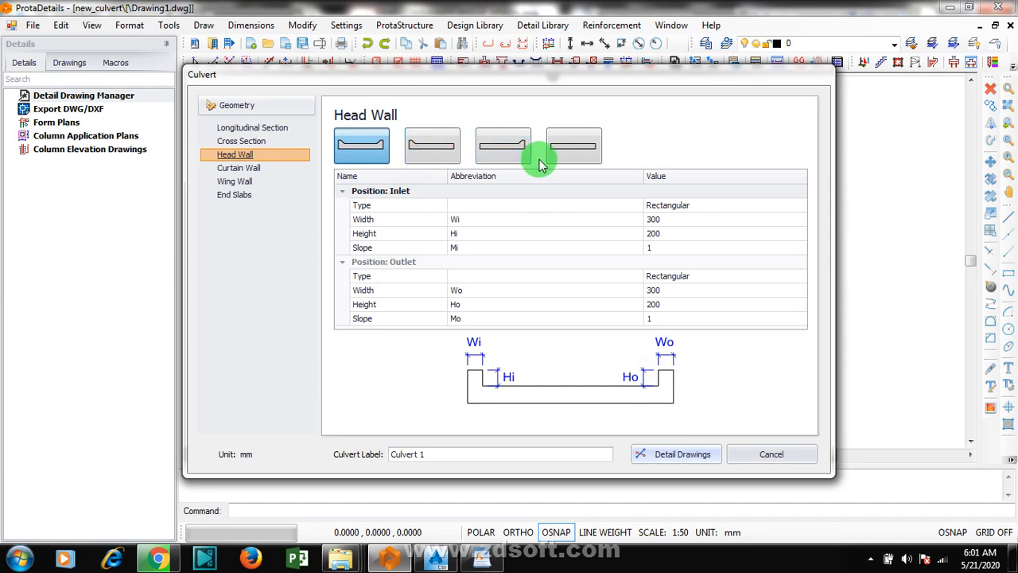
{"action": "left_click", "coordinate": [574, 149]}
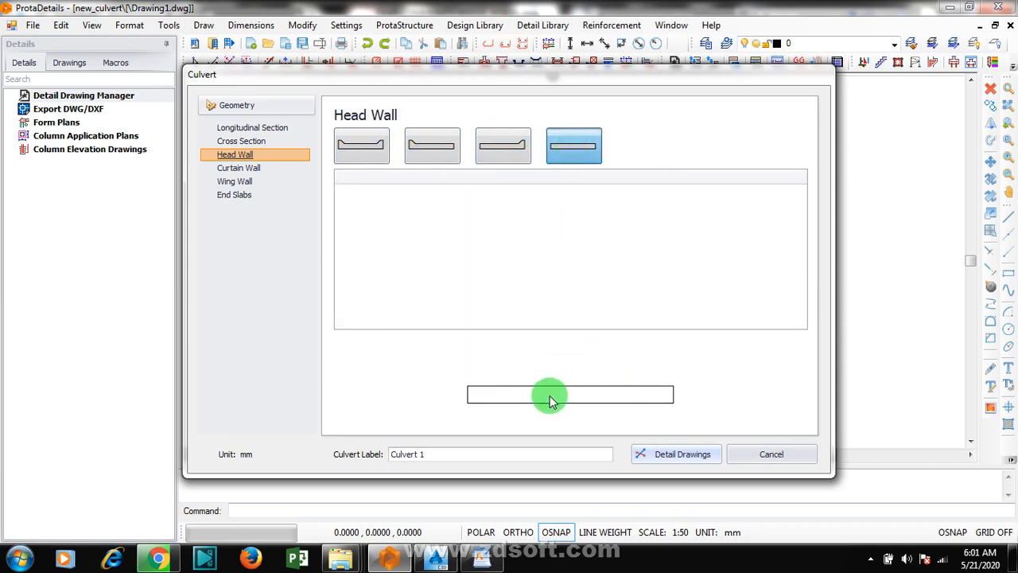
{"action": "left_click", "coordinate": [497, 143]}
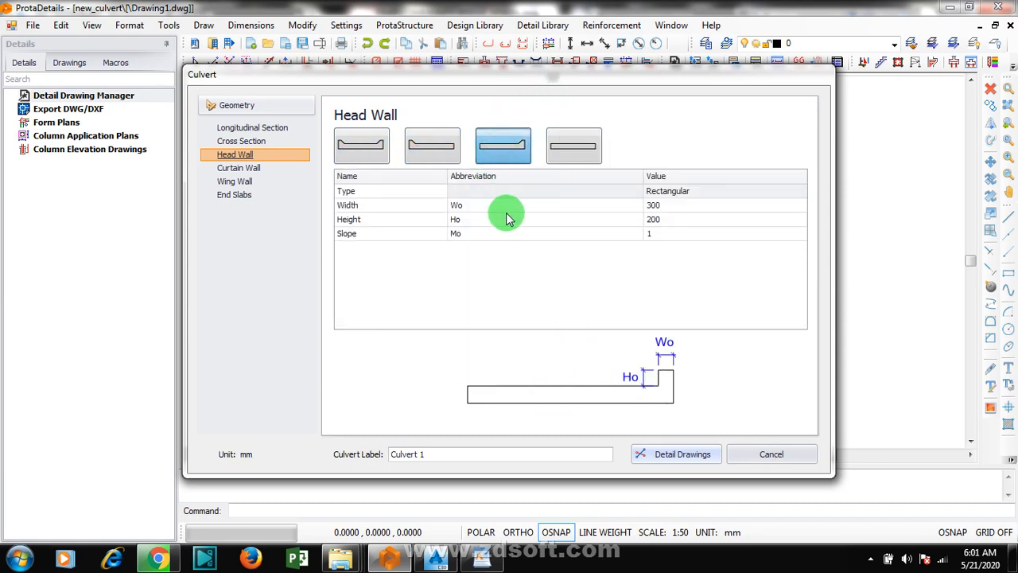
{"action": "left_click", "coordinate": [425, 147]}
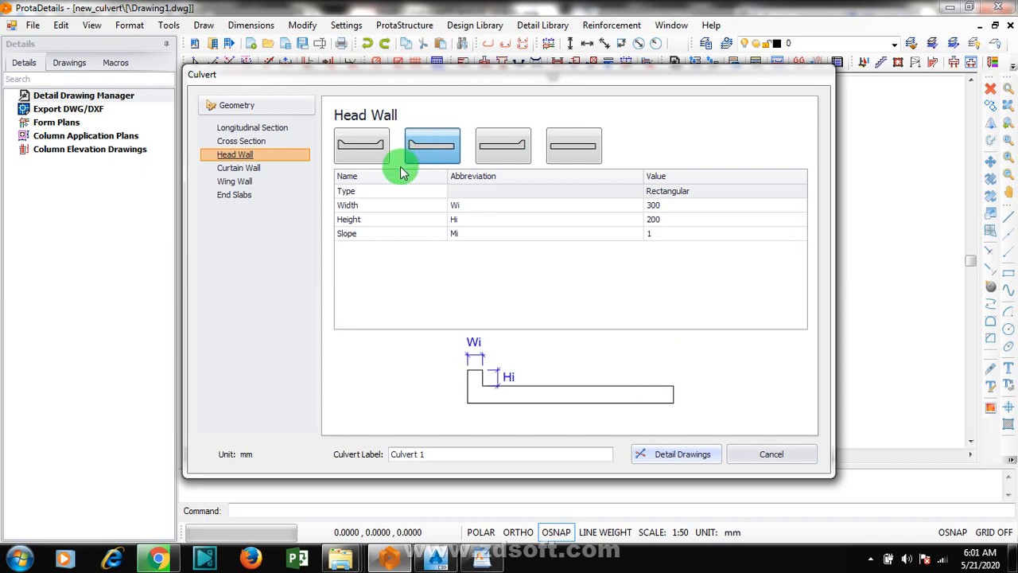
{"action": "left_click", "coordinate": [366, 150]}
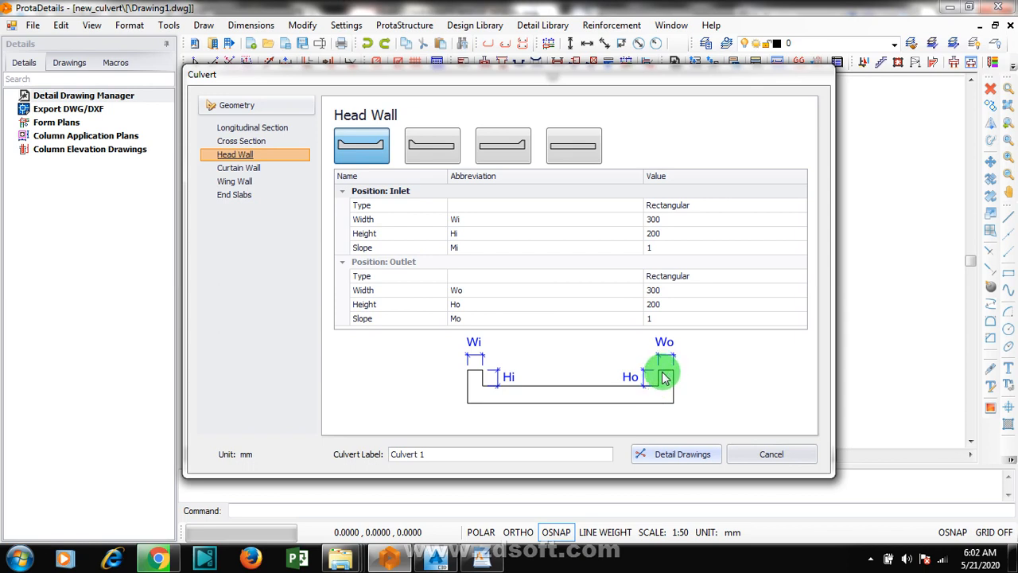
Step: Try the Slope type for both the inlet and outlet head walls
{"action": "left_click", "coordinate": [708, 207]}
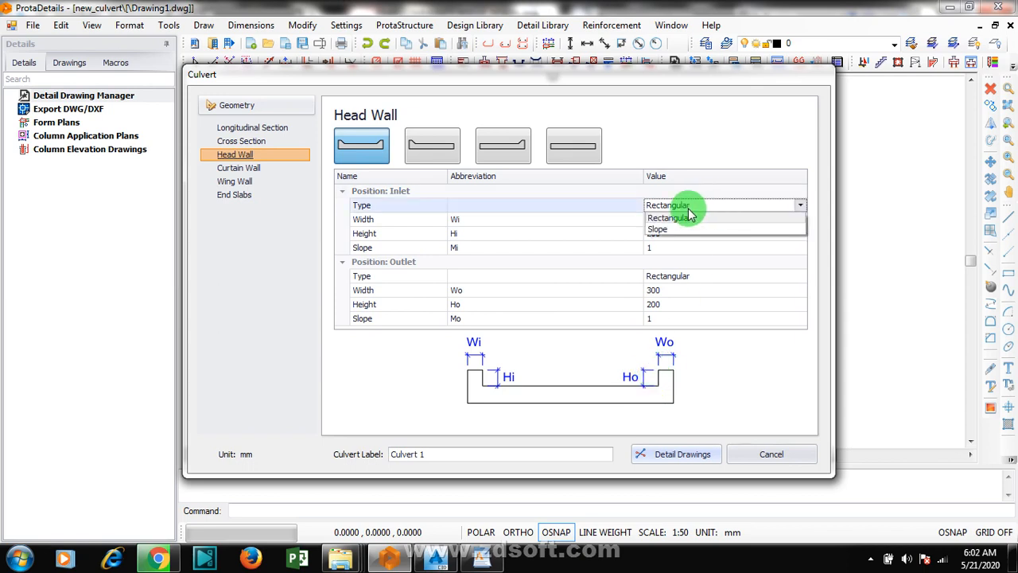
{"action": "left_click", "coordinate": [700, 226]}
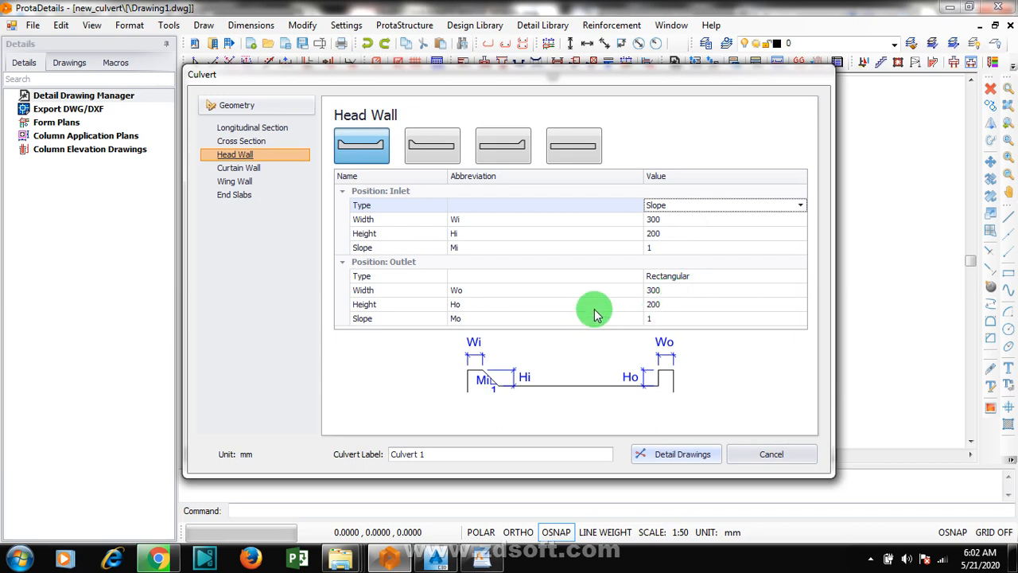
{"action": "left_click", "coordinate": [696, 276]}
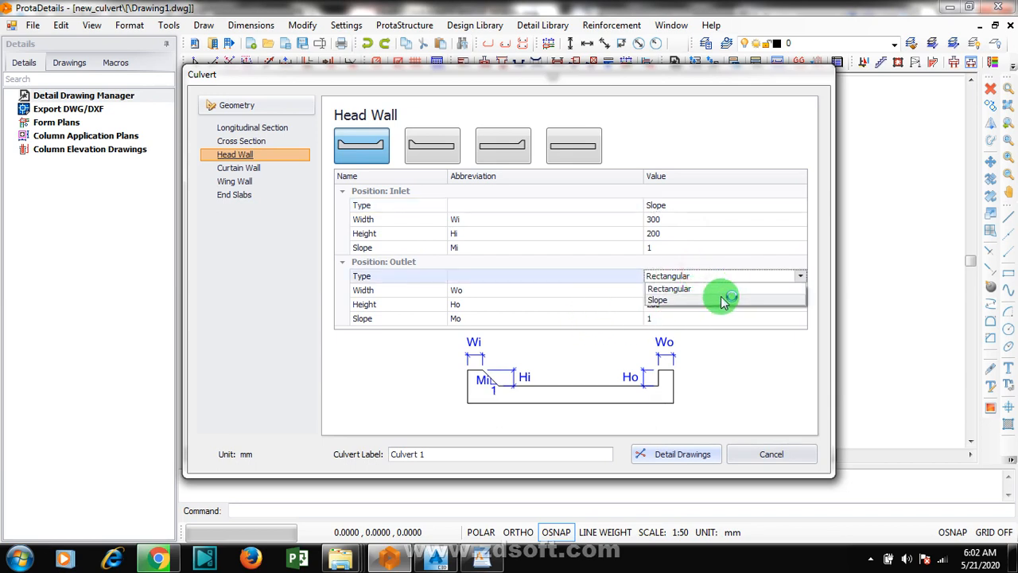
{"action": "left_click", "coordinate": [720, 298]}
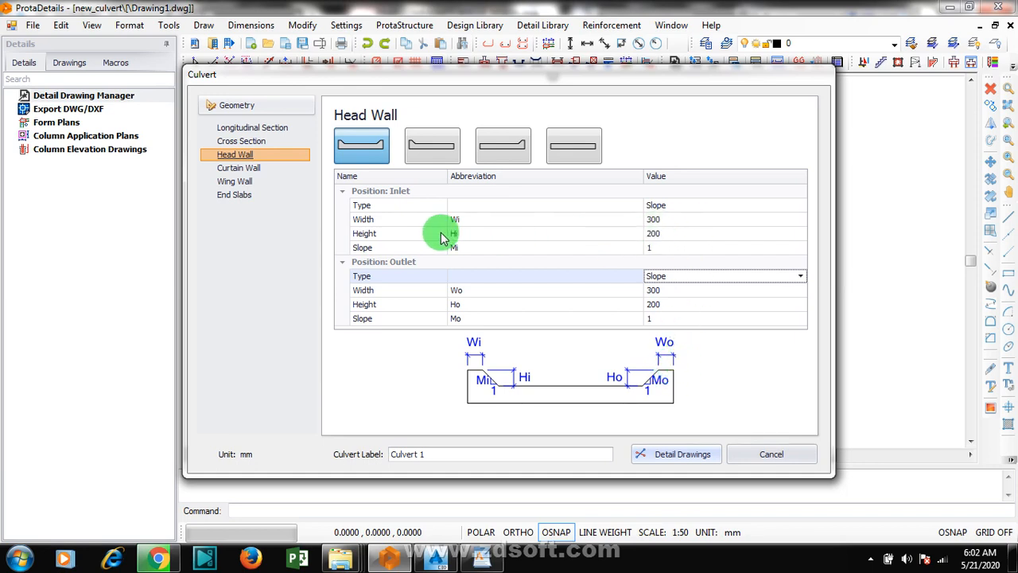
Step: Set the height of both the inlet and outlet head walls to 450 mm
{"action": "left_click", "coordinate": [685, 233]}
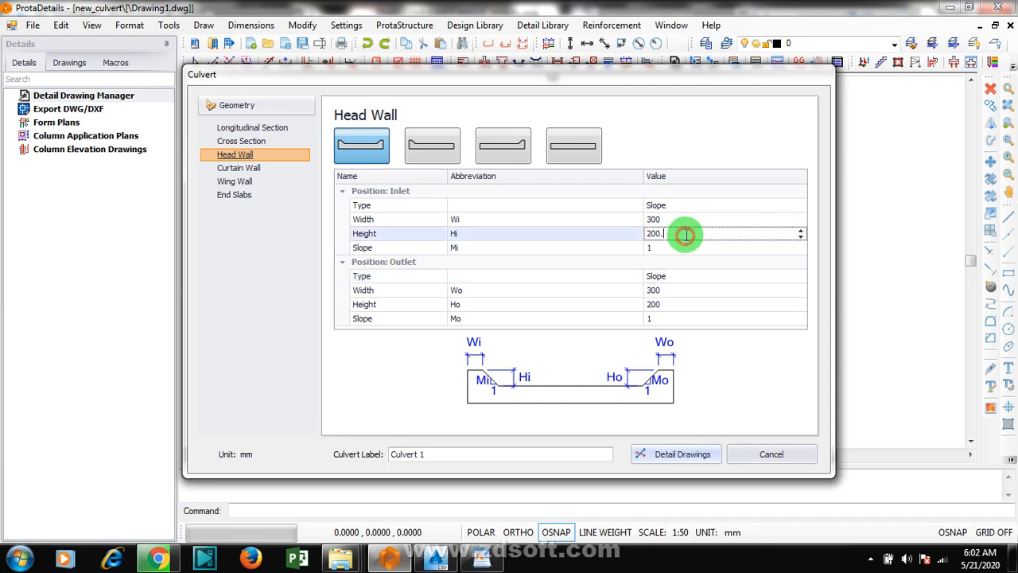
{"action": "left_click_drag", "start_coordinate": [682, 234], "coordinate": [601, 241]}
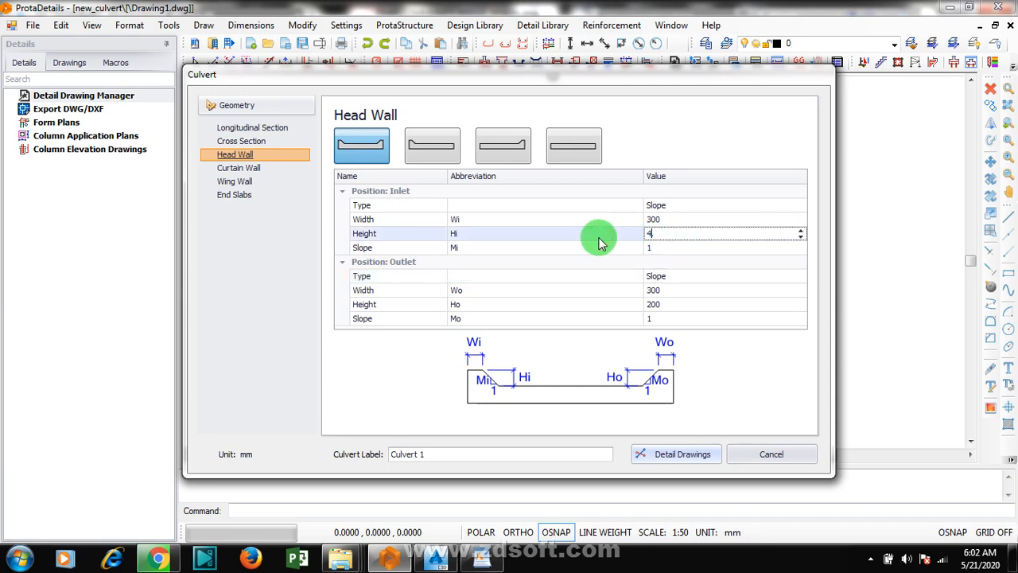
{"action": "type", "text": "450"}
{"action": "left_click", "coordinate": [665, 304]}
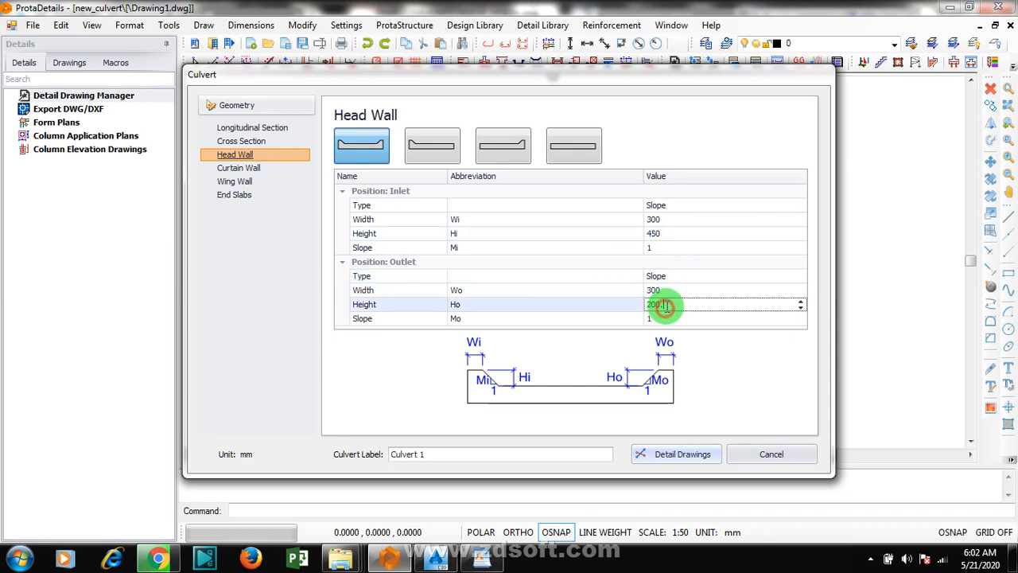
{"action": "left_click_drag", "start_coordinate": [665, 303], "coordinate": [640, 307]}
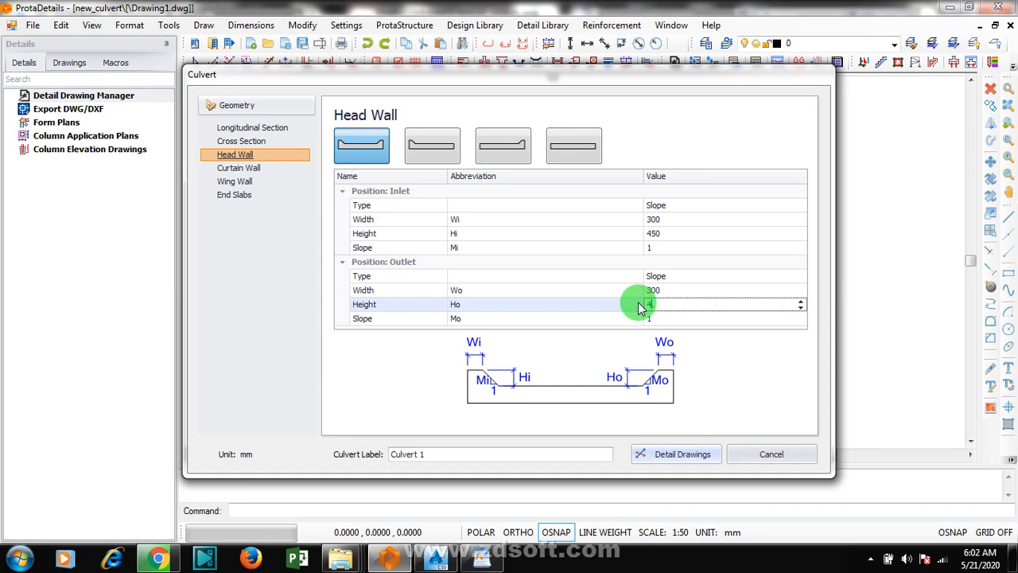
{"action": "type", "text": "450."}
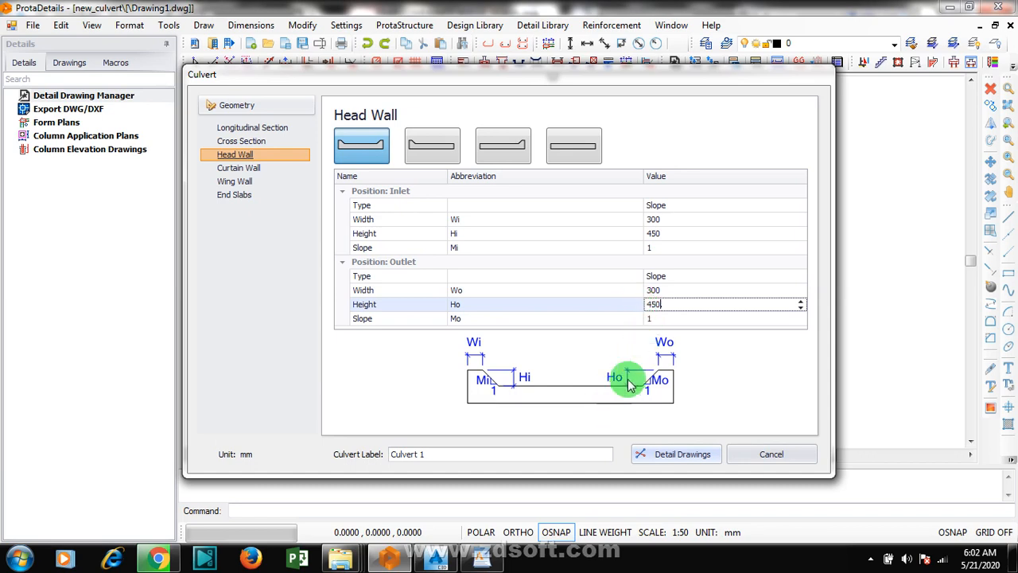
Step: Set the inlet and outlet head wall types to Rectangular
{"action": "left_click", "coordinate": [690, 212]}
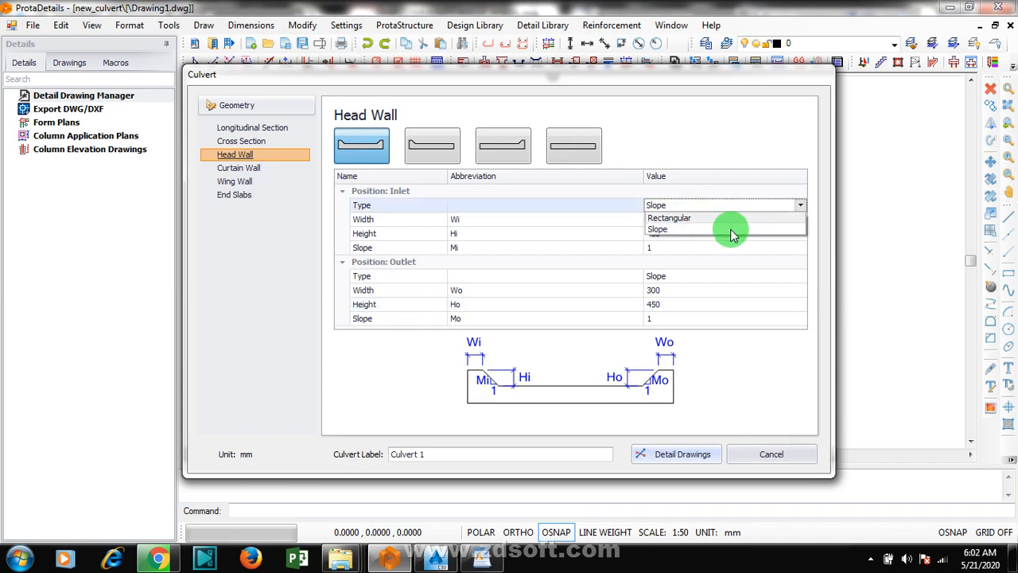
{"action": "left_click", "coordinate": [703, 235]}
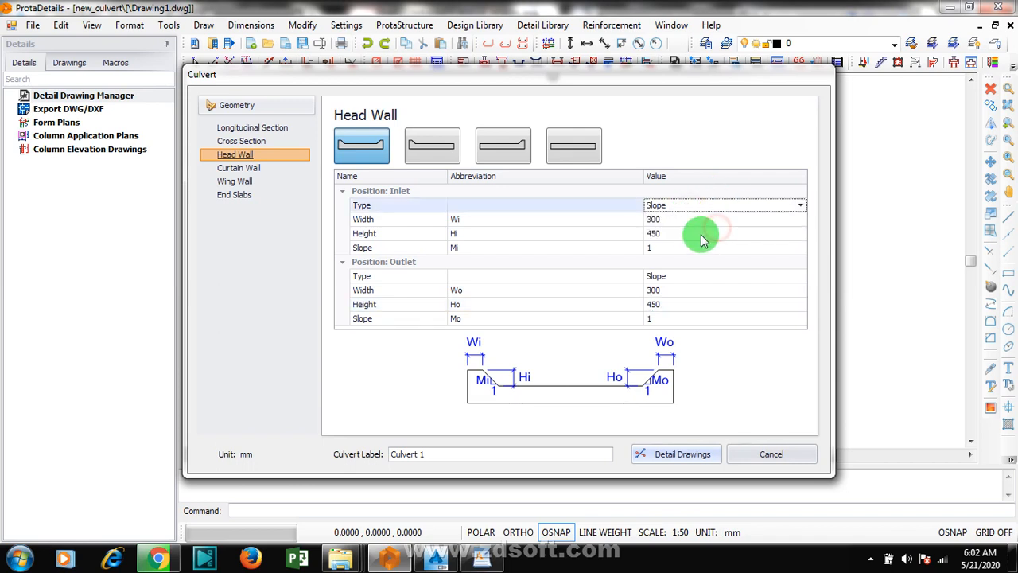
{"action": "left_click", "coordinate": [672, 276]}
{"action": "left_click", "coordinate": [684, 290]}
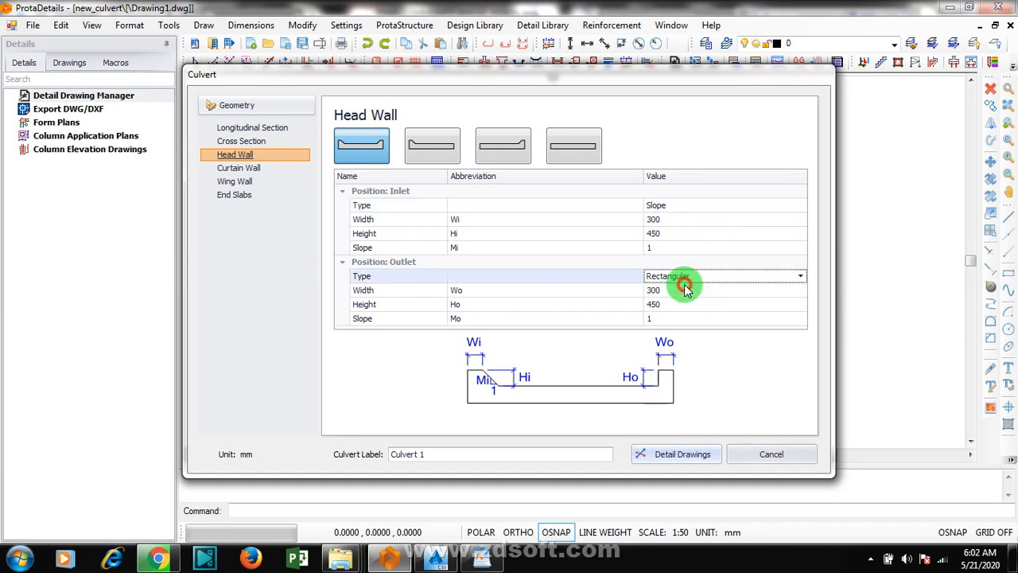
{"action": "left_click", "coordinate": [703, 207]}
{"action": "left_click", "coordinate": [700, 218]}
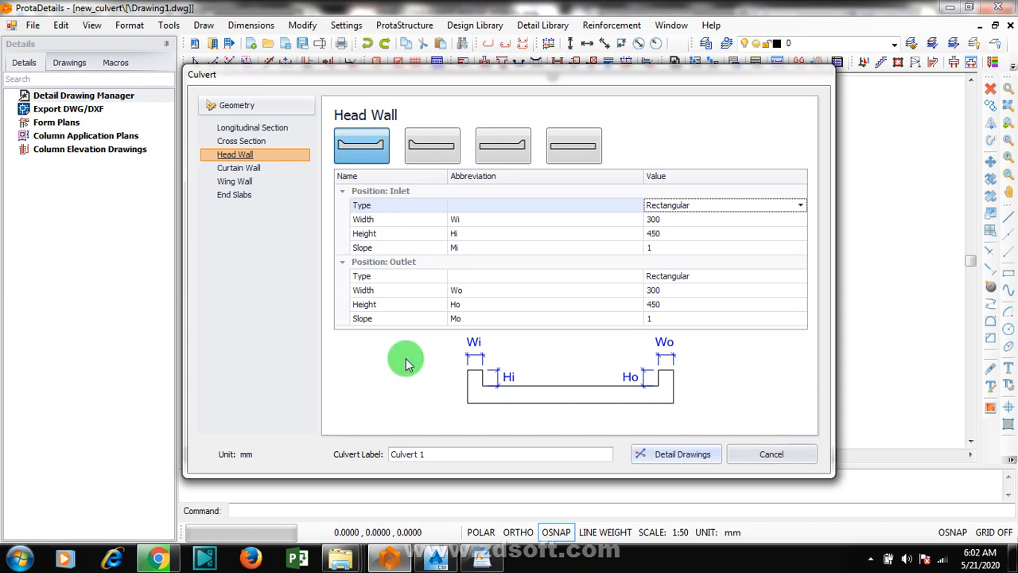
Step: Check the curtain wall settings and set the first inlet wing wall's length to 3000 mm
{"action": "left_click", "coordinate": [250, 168]}
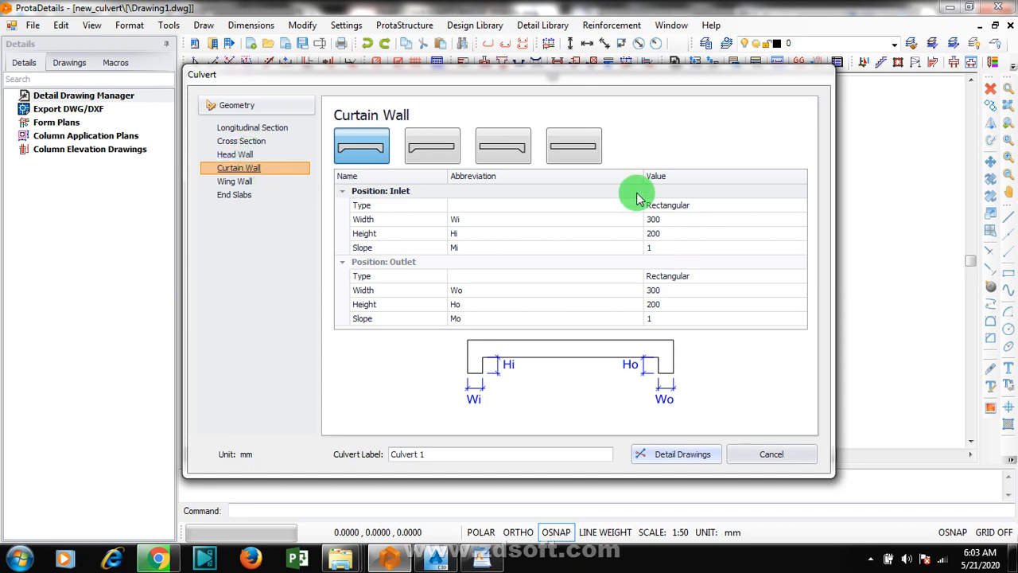
{"action": "left_click", "coordinate": [244, 182]}
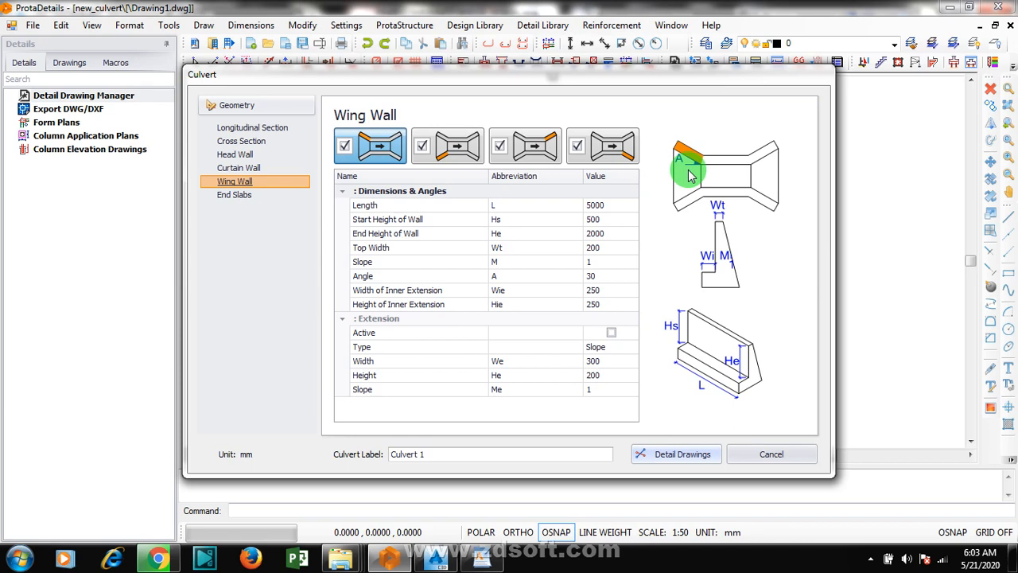
{"action": "left_click", "coordinate": [605, 208]}
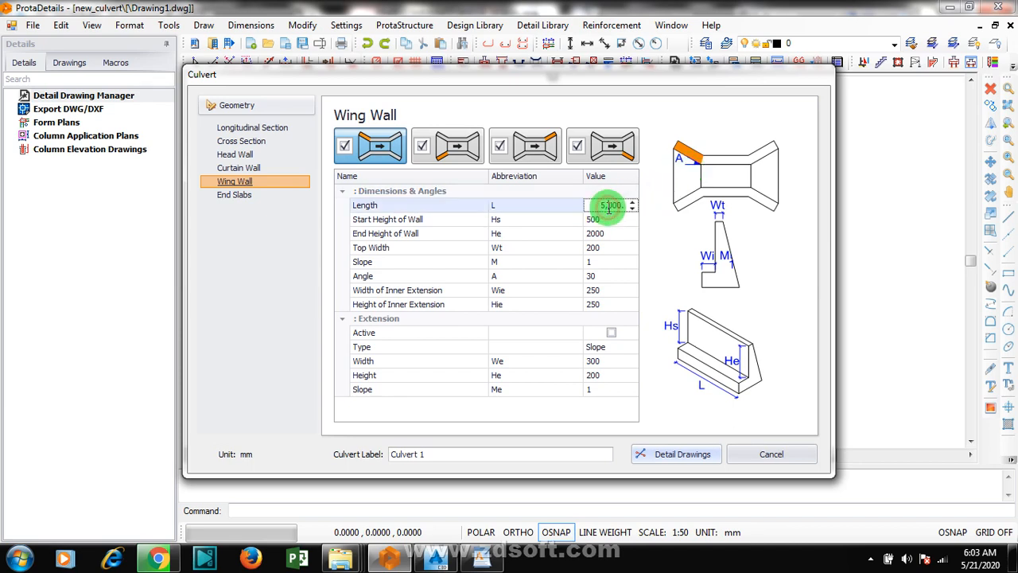
{"action": "left_click", "coordinate": [625, 208]}
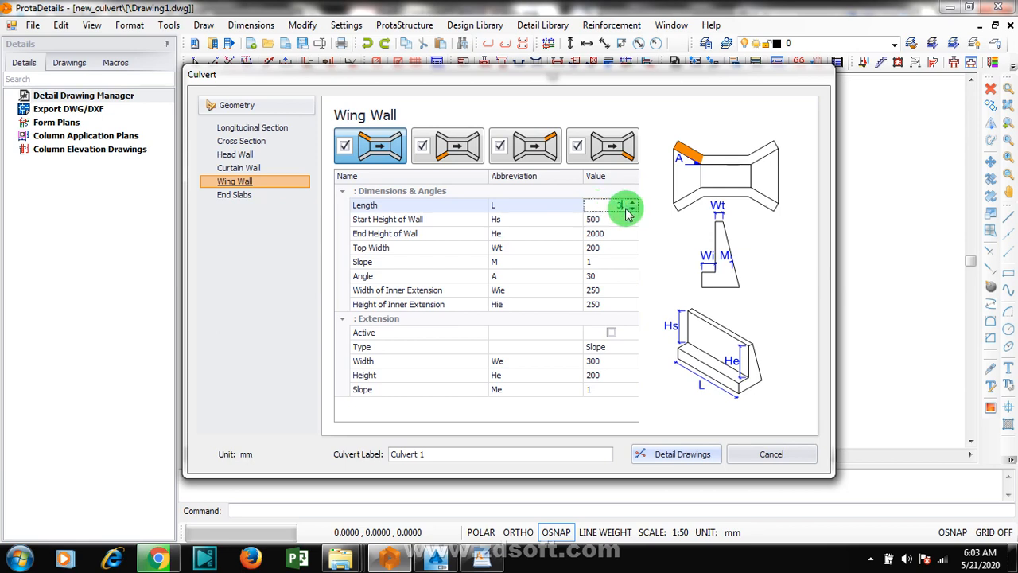
{"action": "type", "text": "300."}
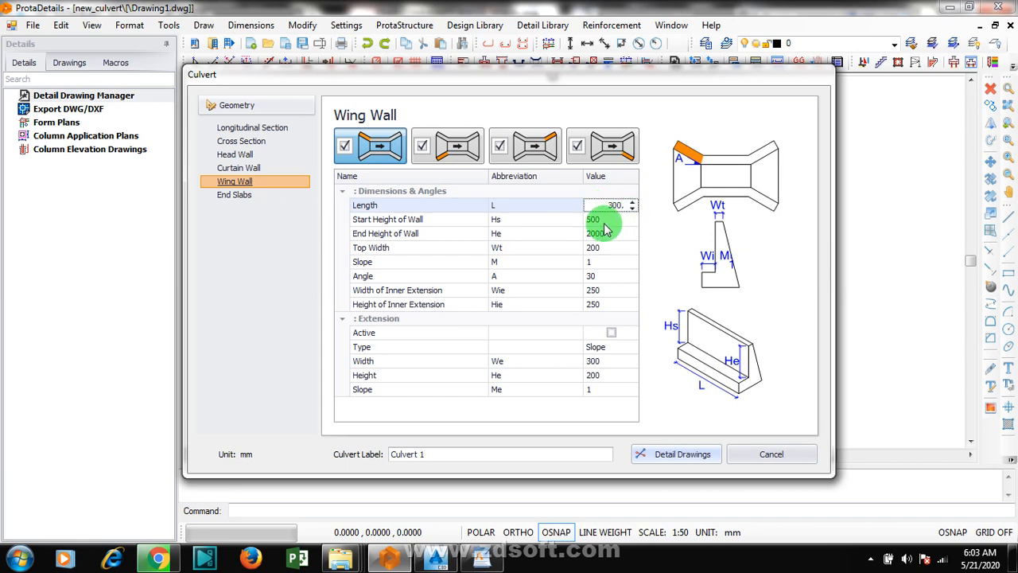
Step: Review the first inlet wing wall's start and end heights, top width, slope, angle and inner extension dimensions
{"action": "left_click", "coordinate": [601, 221]}
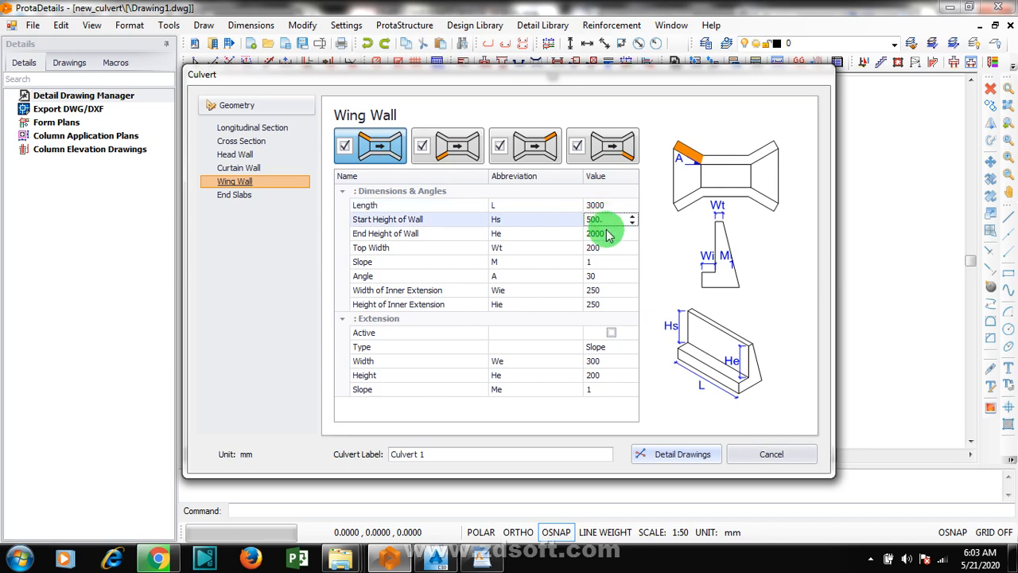
{"action": "left_click", "coordinate": [602, 236]}
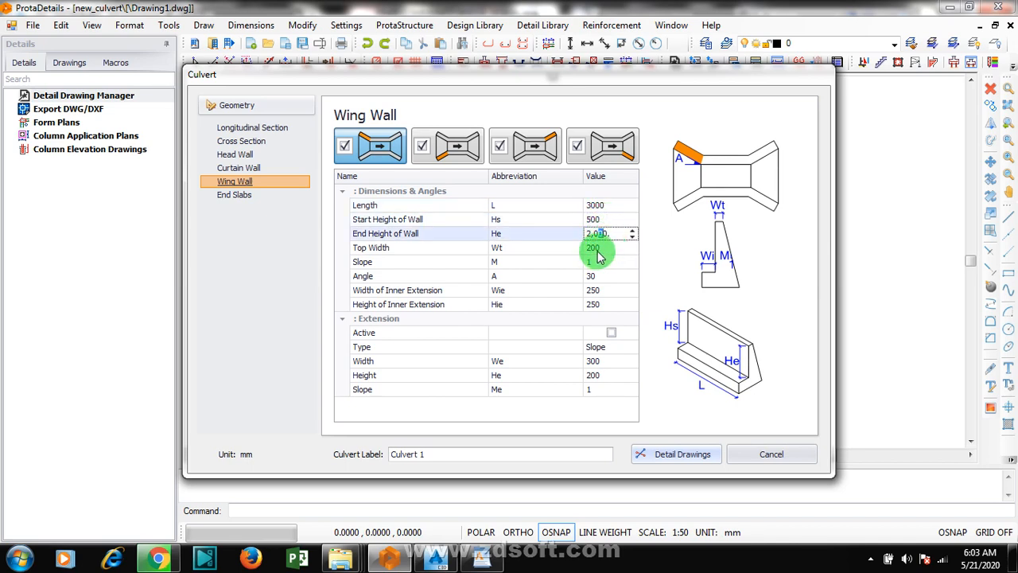
{"action": "left_click", "coordinate": [600, 250]}
{"action": "left_click", "coordinate": [602, 263]}
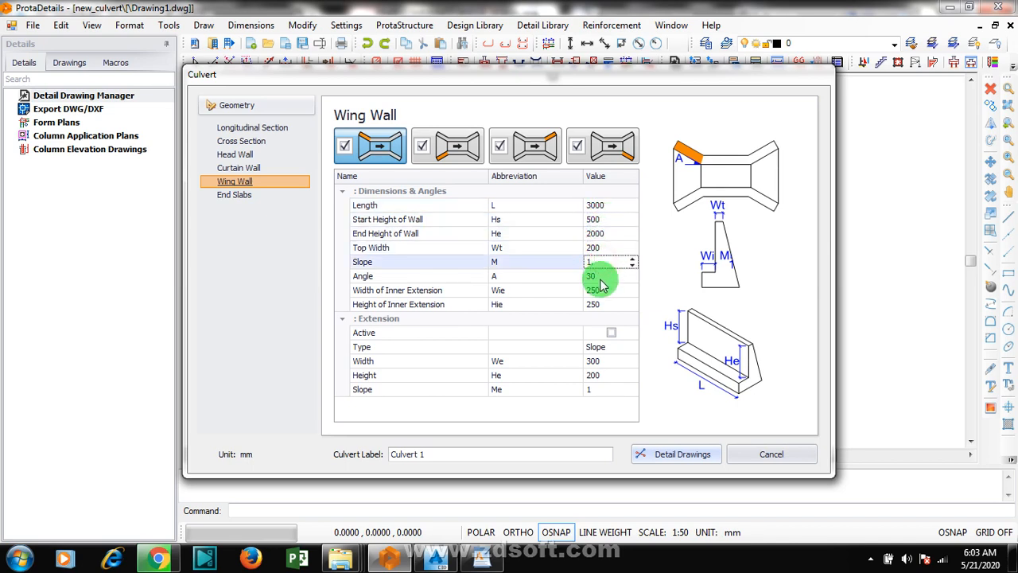
{"action": "left_click", "coordinate": [601, 277]}
{"action": "left_click", "coordinate": [602, 291]}
{"action": "left_click", "coordinate": [602, 305]}
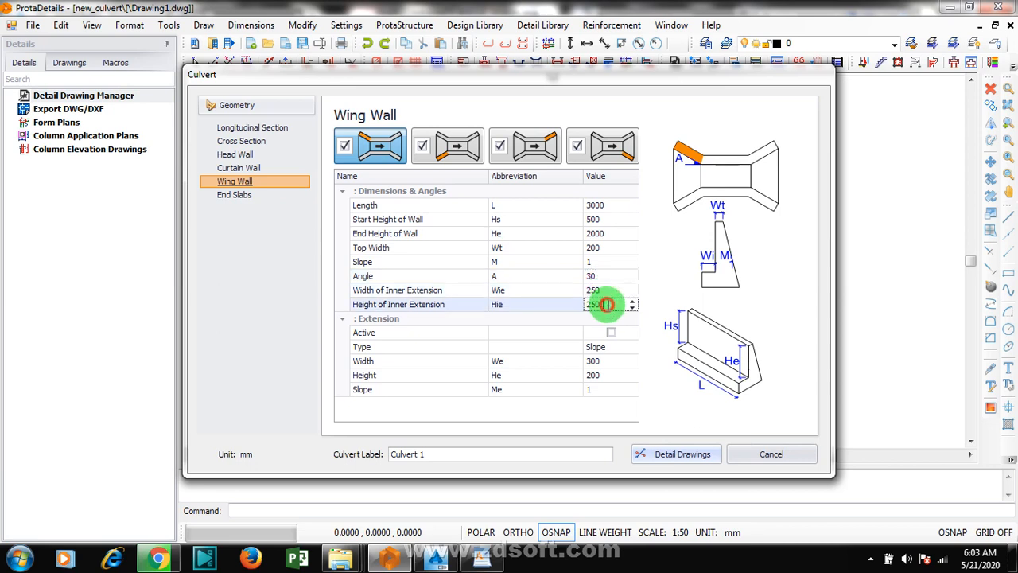
Step: Try the Rectangular extension type on the first inlet wing wall and return it to Slope
{"action": "left_click", "coordinate": [598, 223]}
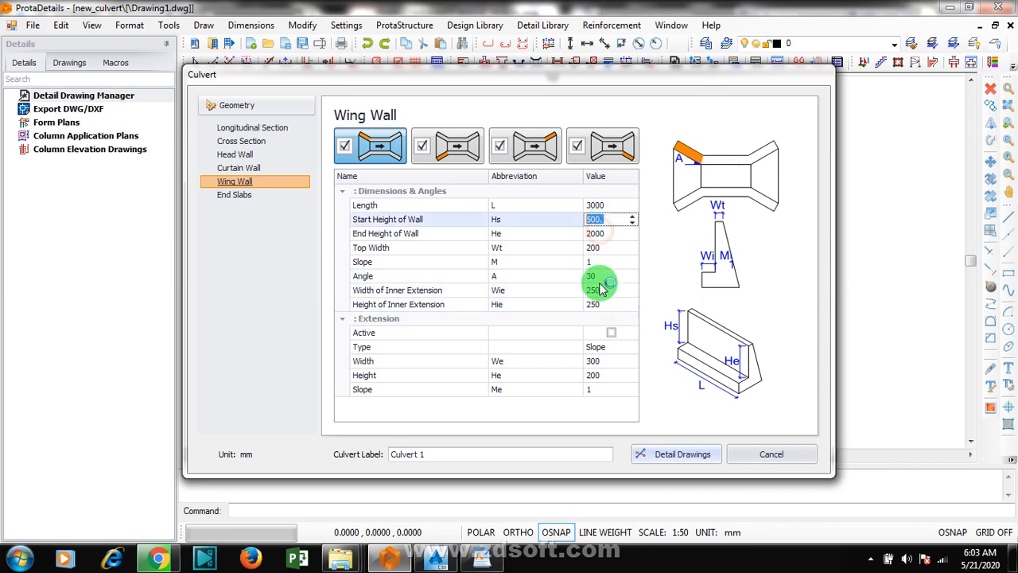
{"action": "left_click", "coordinate": [624, 354]}
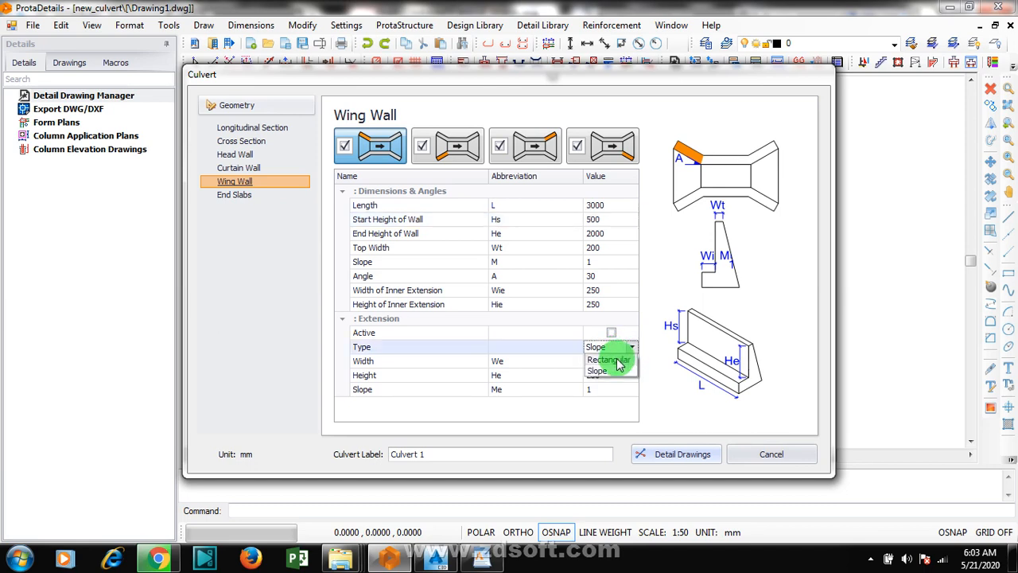
{"action": "left_click", "coordinate": [625, 359]}
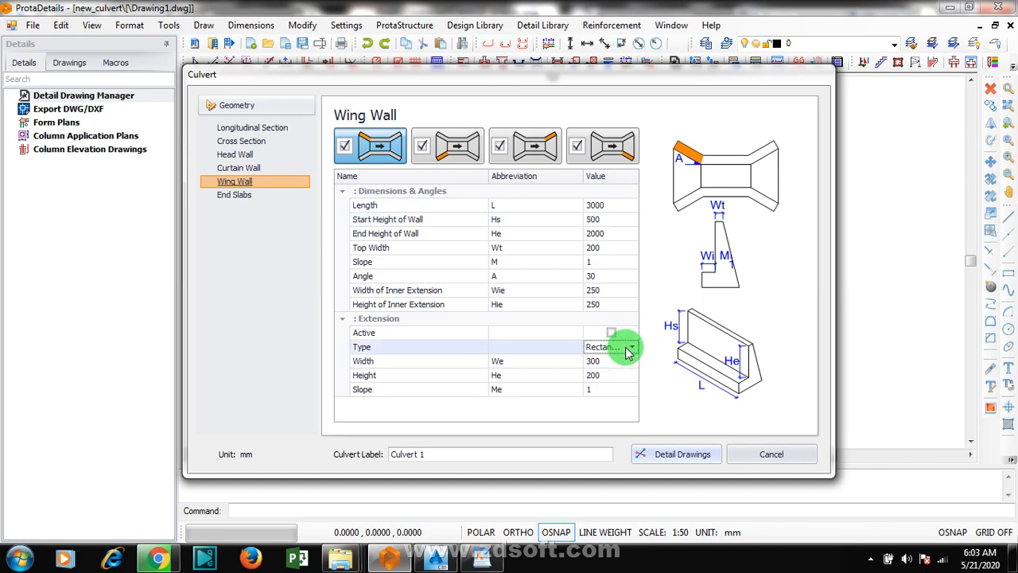
{"action": "left_click", "coordinate": [634, 352]}
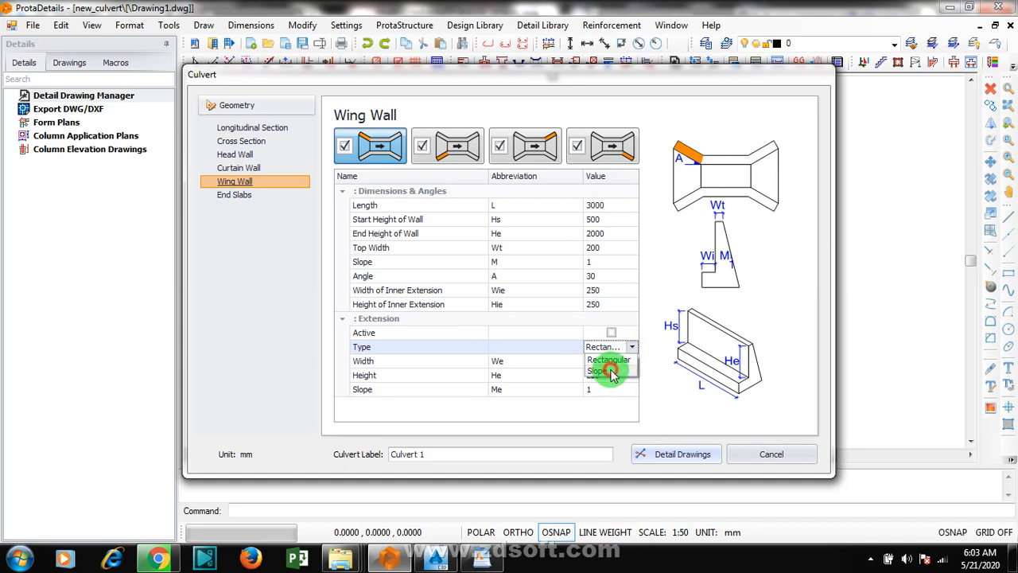
{"action": "left_click", "coordinate": [611, 372]}
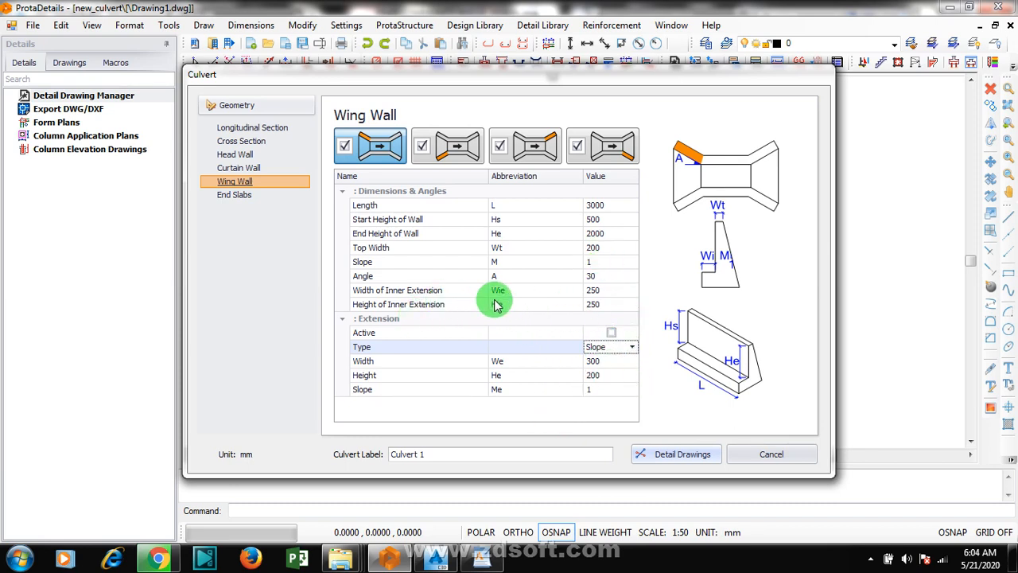
Step: Disable all four wing walls and enable every one of them again
{"action": "left_click", "coordinate": [422, 148]}
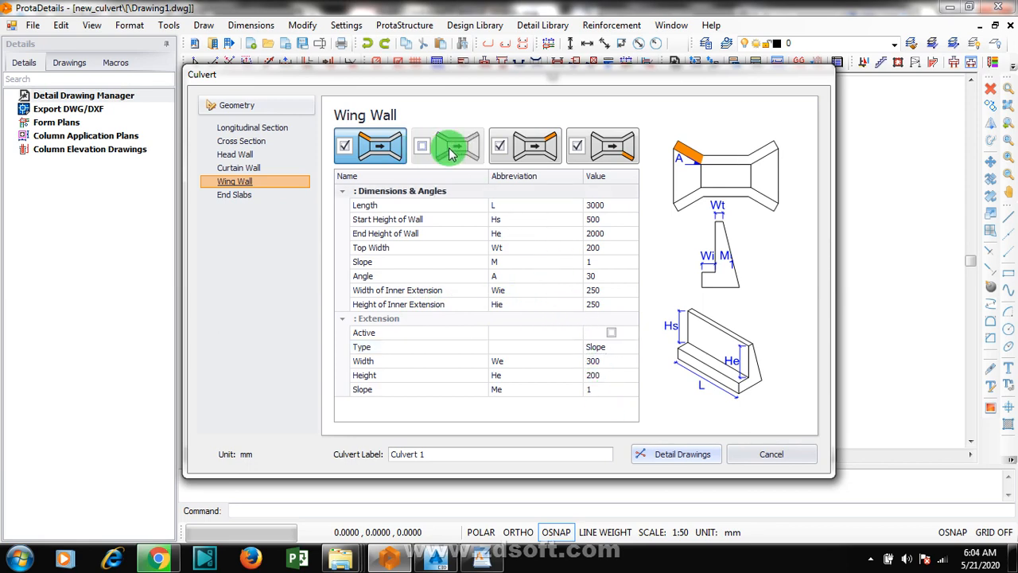
{"action": "left_click", "coordinate": [500, 147]}
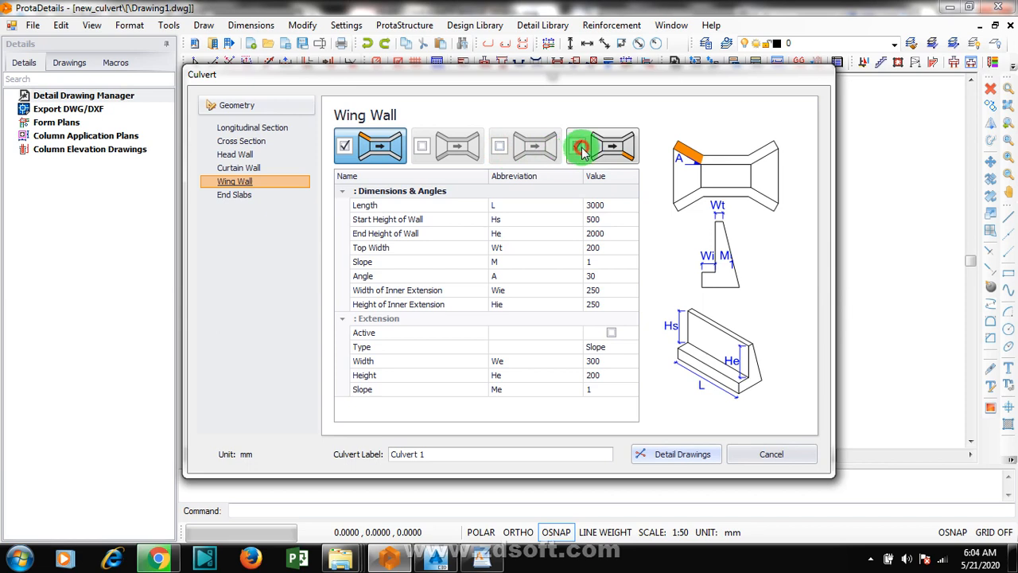
{"action": "left_click", "coordinate": [581, 149]}
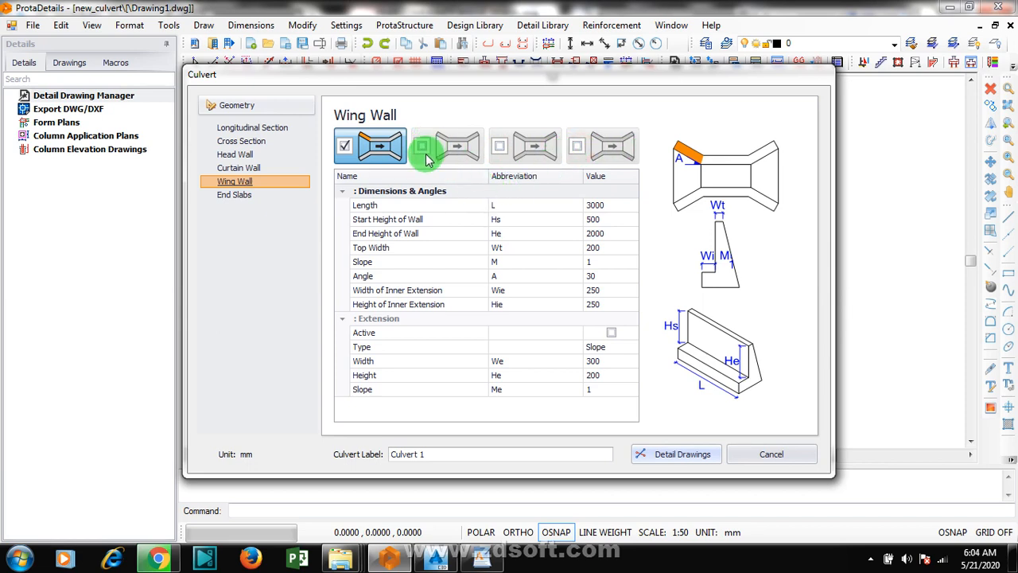
{"action": "left_click", "coordinate": [343, 147]}
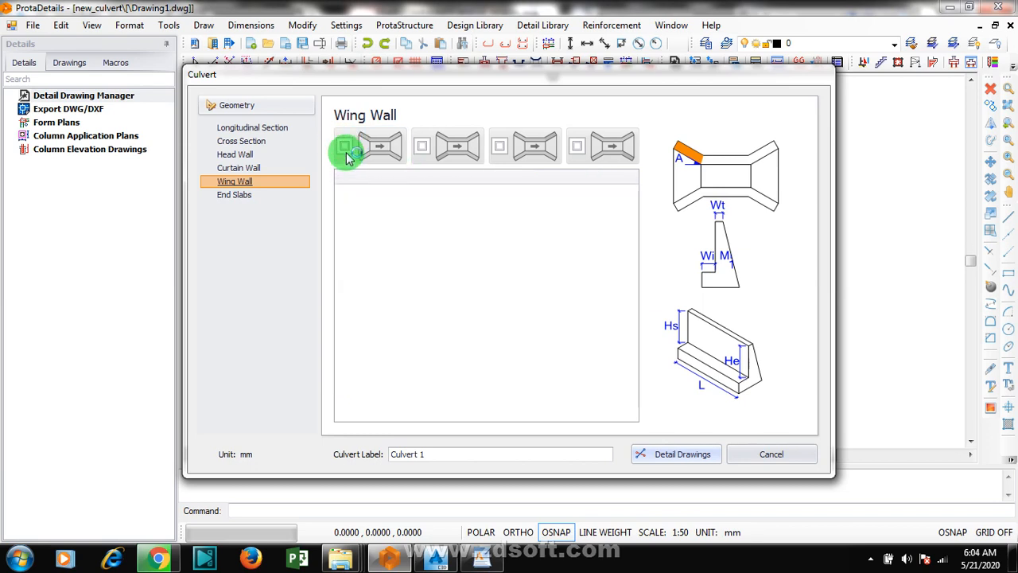
{"action": "left_click", "coordinate": [344, 147]}
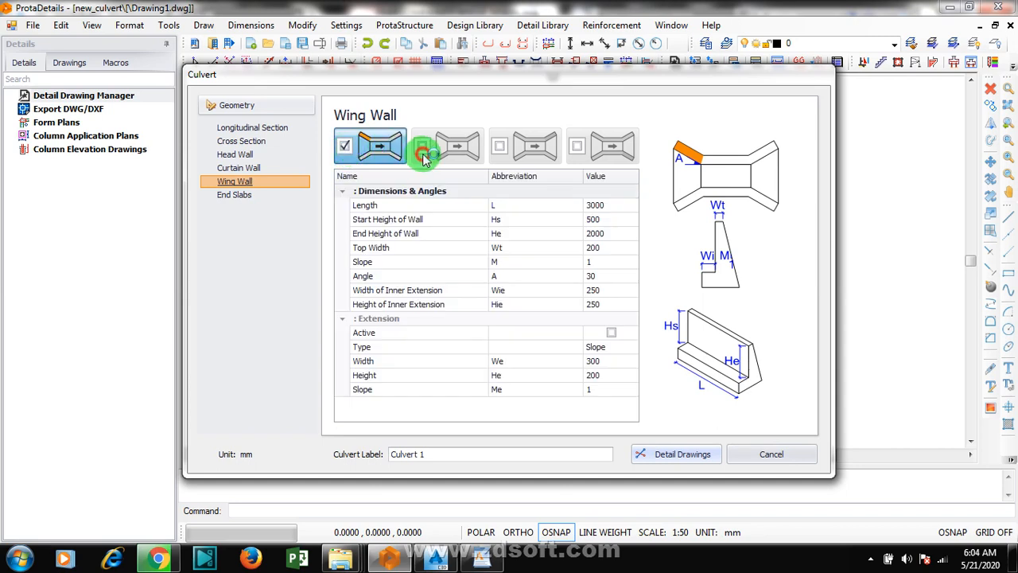
{"action": "left_click", "coordinate": [422, 150]}
{"action": "left_click", "coordinate": [498, 146]}
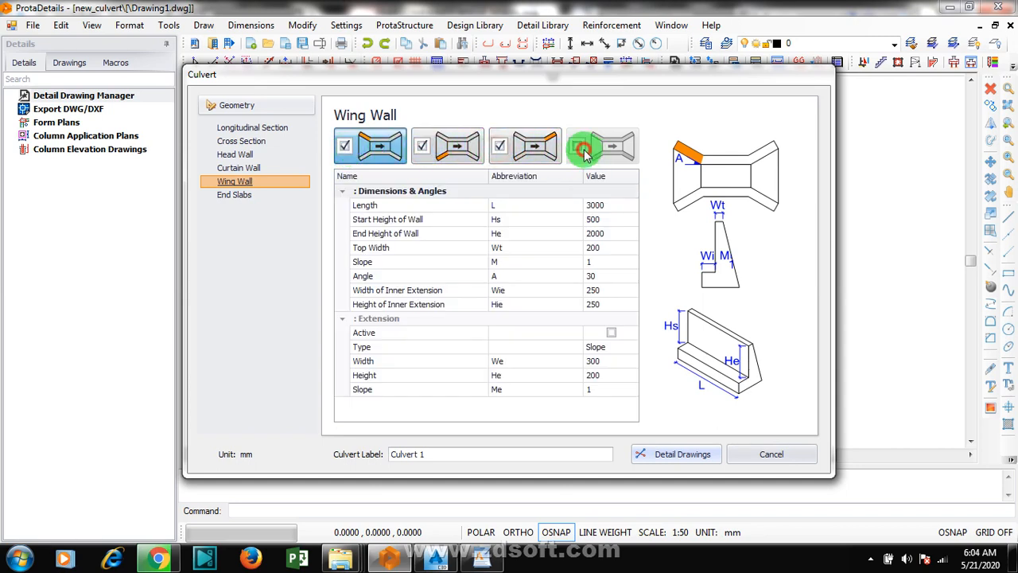
{"action": "left_click", "coordinate": [580, 148]}
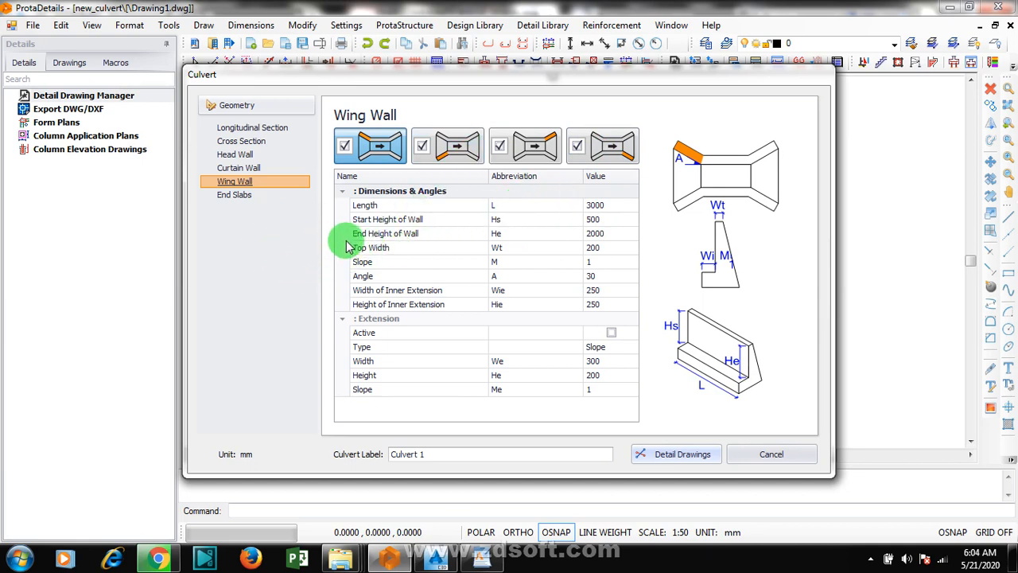
{"action": "left_click", "coordinate": [243, 197]}
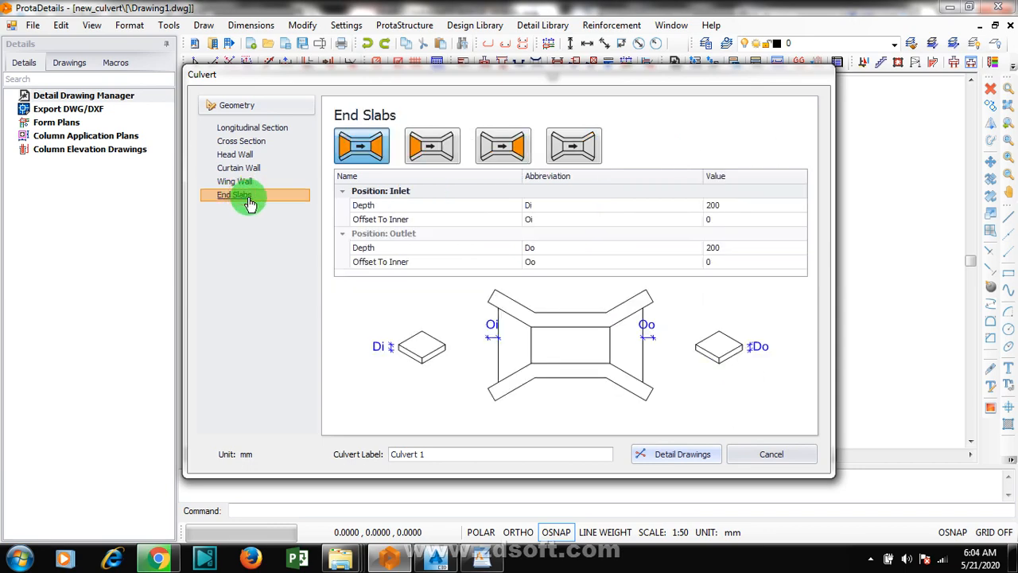
{"action": "left_click", "coordinate": [246, 184]}
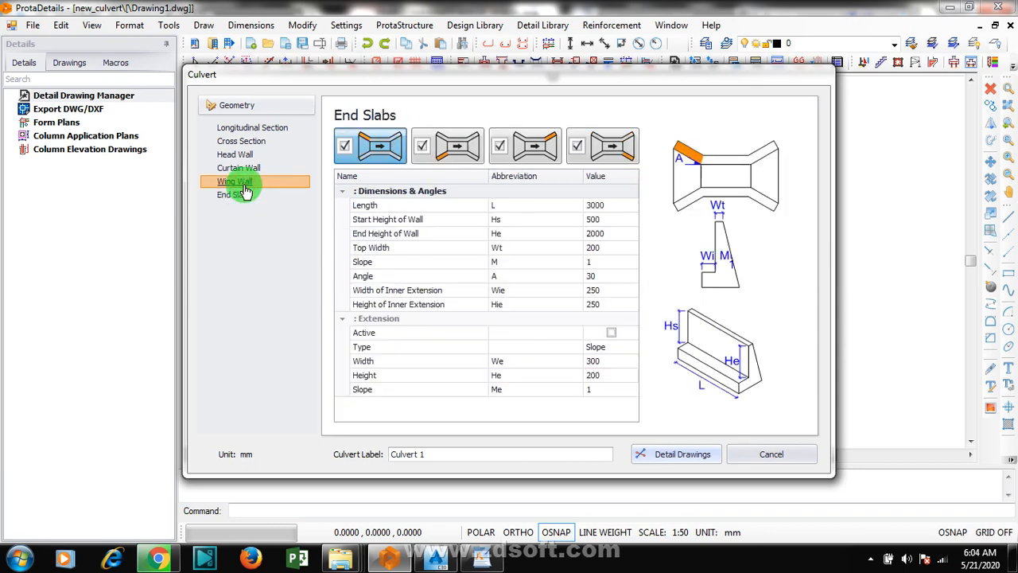
{"action": "left_click", "coordinate": [241, 197]}
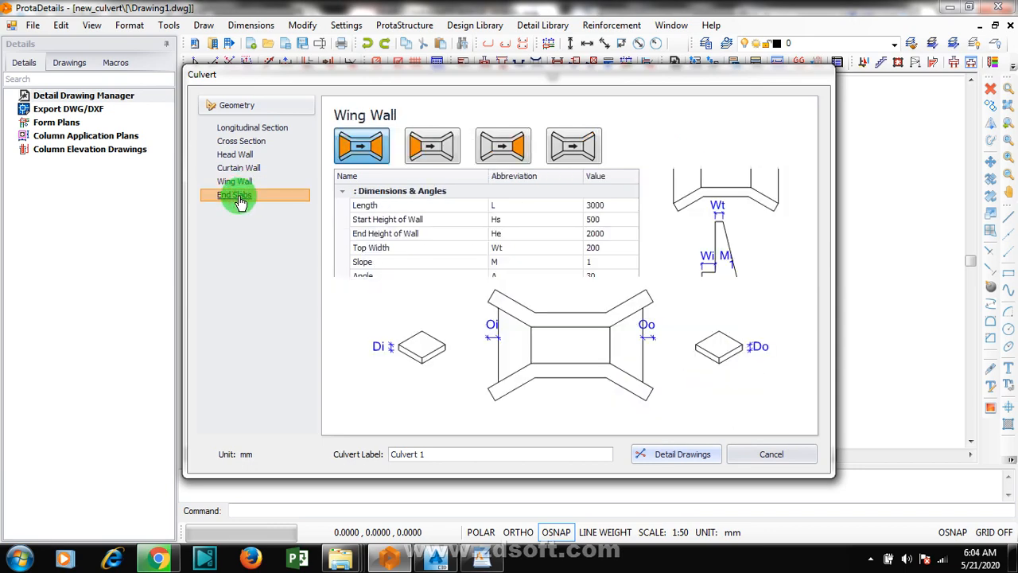
Step: Try activating the first inlet wing wall's extension, deactivate it again, and check the extension's width and height
{"action": "left_click", "coordinate": [235, 181]}
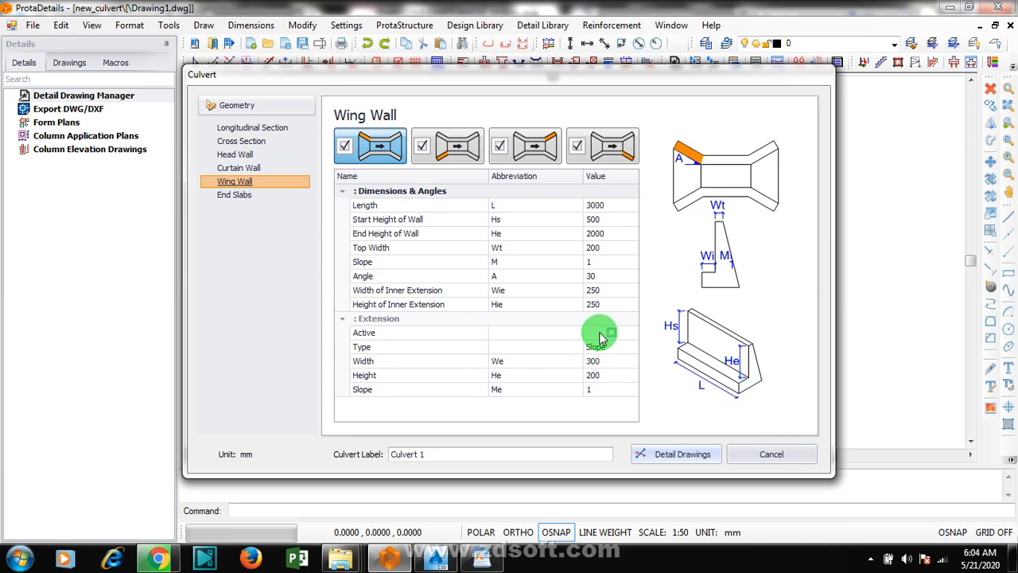
{"action": "left_click", "coordinate": [611, 333]}
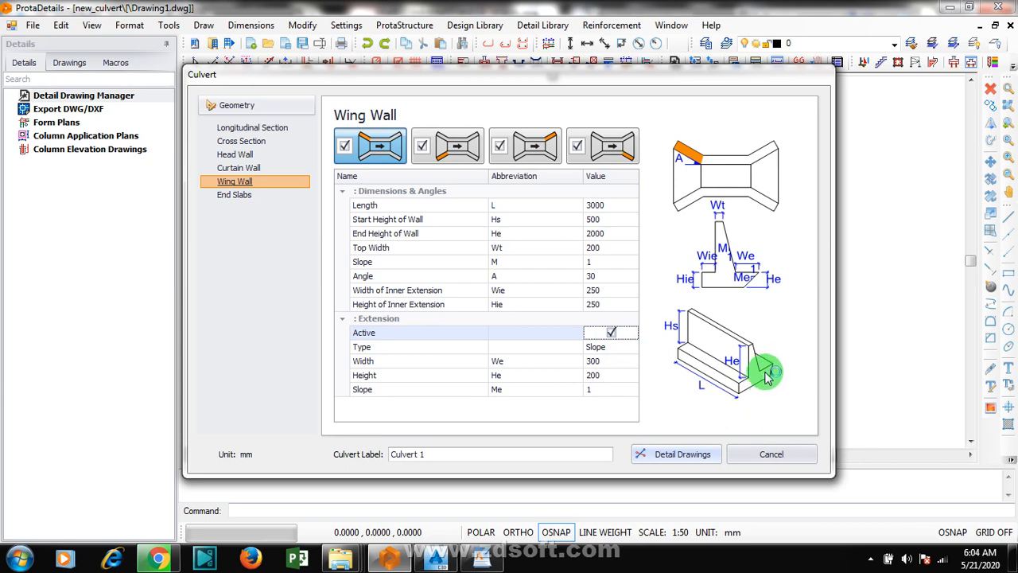
{"action": "left_click", "coordinate": [612, 333]}
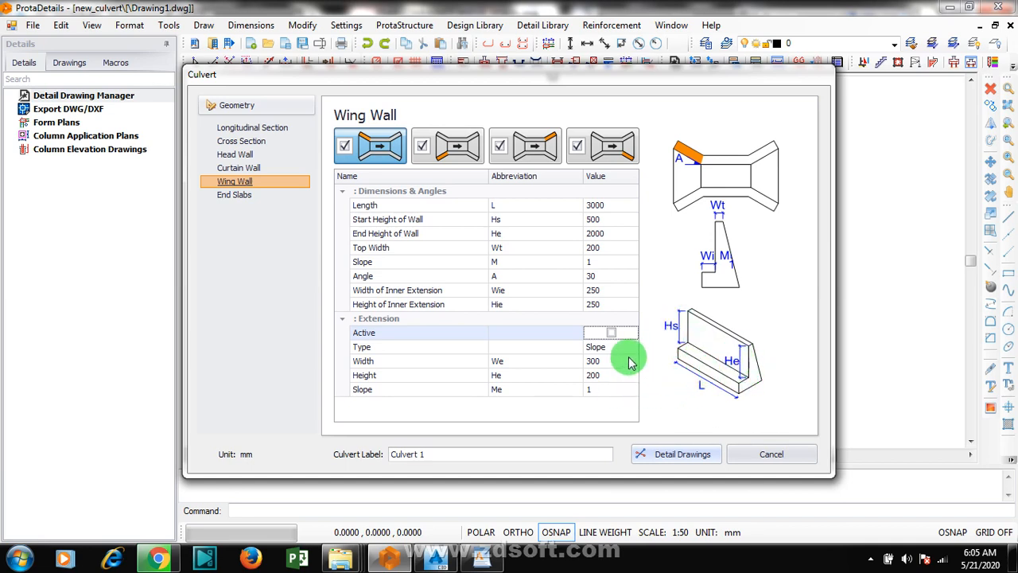
{"action": "left_click", "coordinate": [605, 362]}
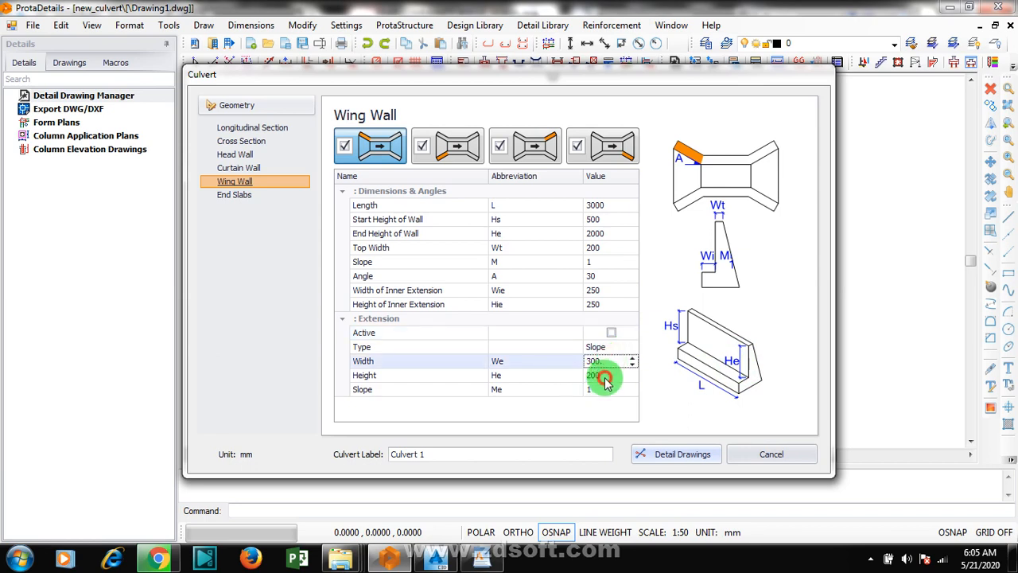
{"action": "left_click", "coordinate": [602, 374]}
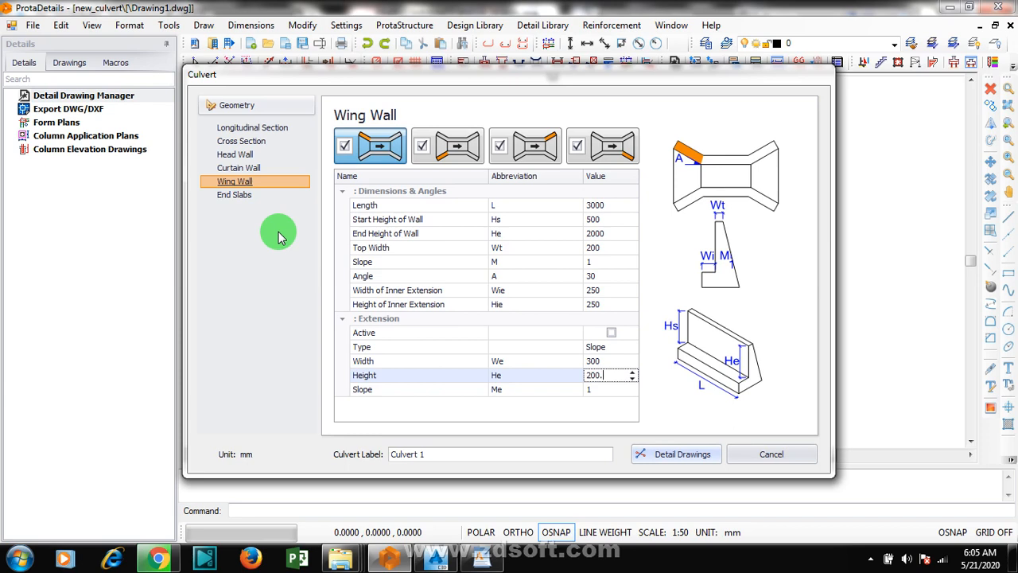
Step: Set the depth of both the inlet and outlet end slabs to 250 mm
{"action": "left_click", "coordinate": [235, 195]}
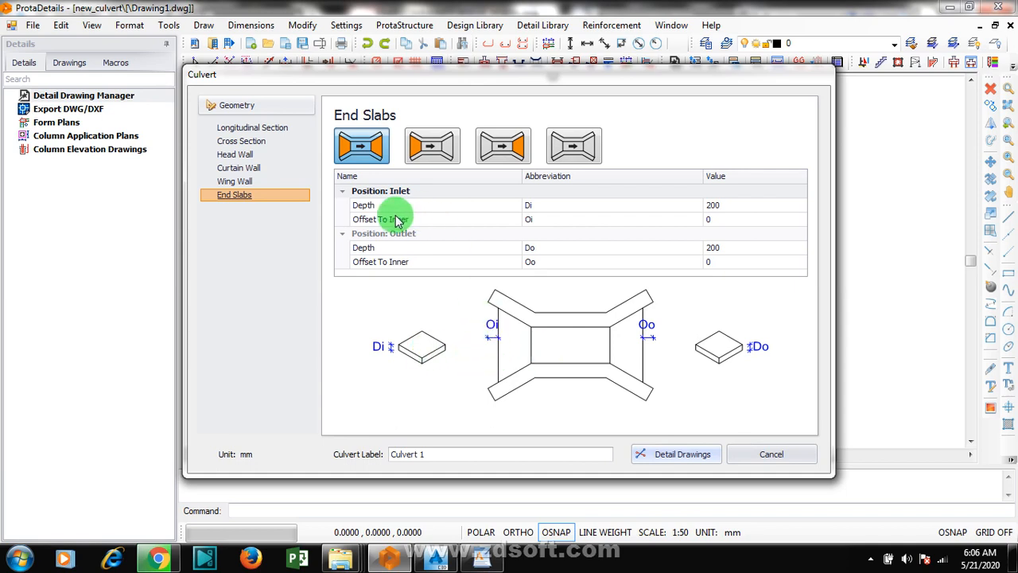
{"action": "left_click", "coordinate": [715, 219]}
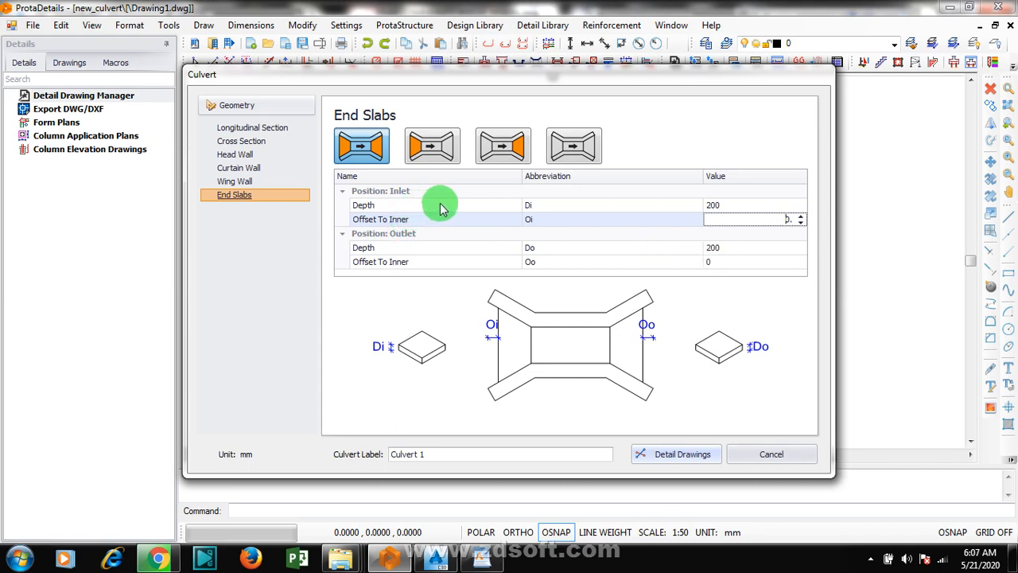
{"action": "left_click", "coordinate": [784, 205]}
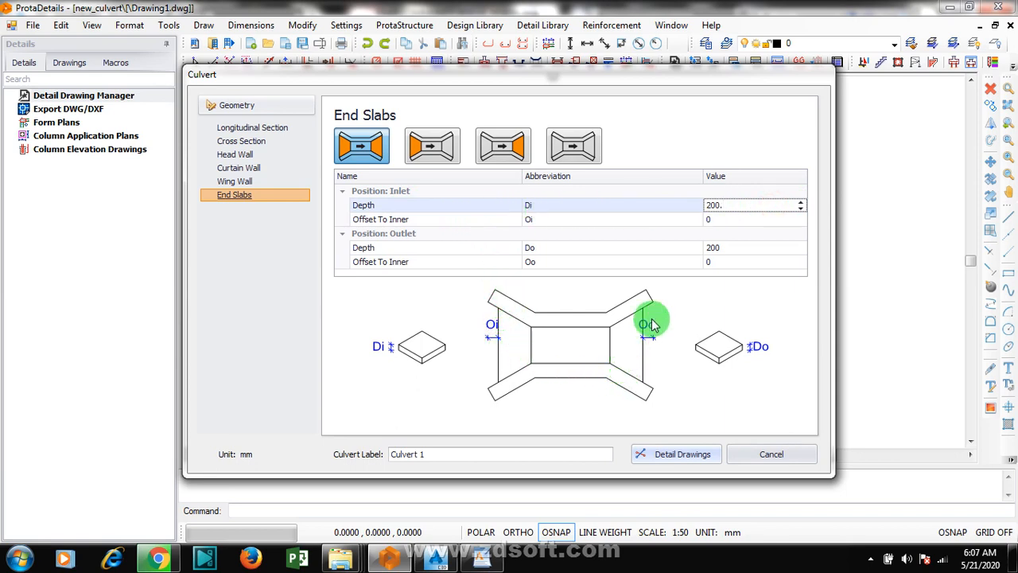
{"action": "left_click", "coordinate": [720, 249]}
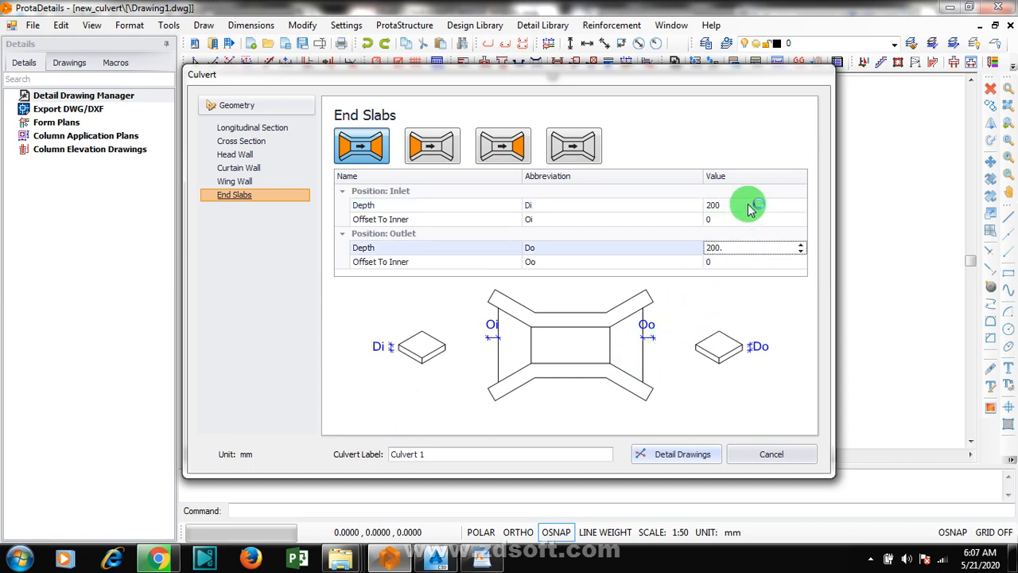
{"action": "left_click_drag", "start_coordinate": [750, 205], "coordinate": [676, 225]}
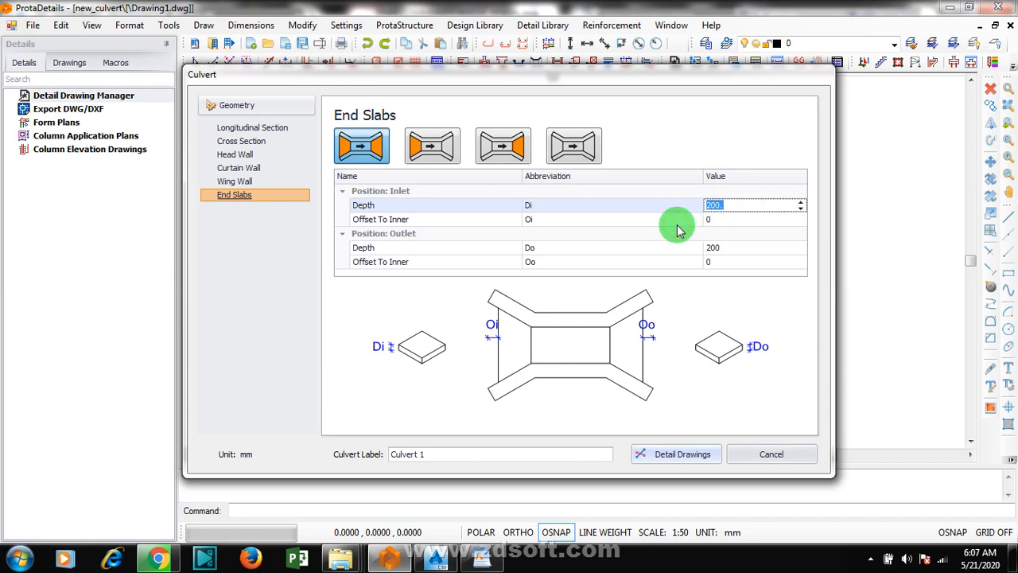
{"action": "type", "text": "250"}
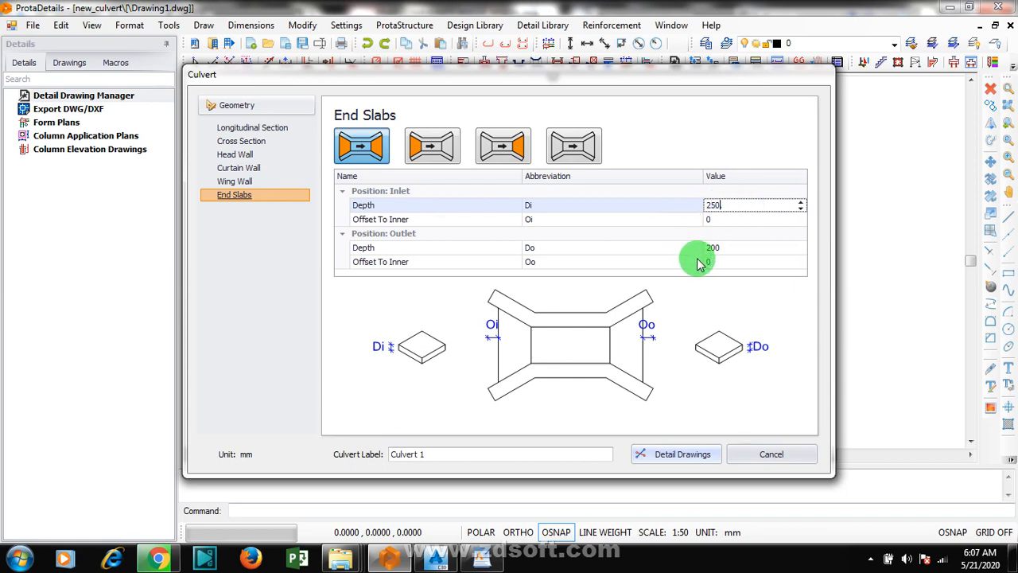
{"action": "left_click", "coordinate": [725, 247]}
{"action": "left_click_drag", "start_coordinate": [726, 247], "coordinate": [697, 253]}
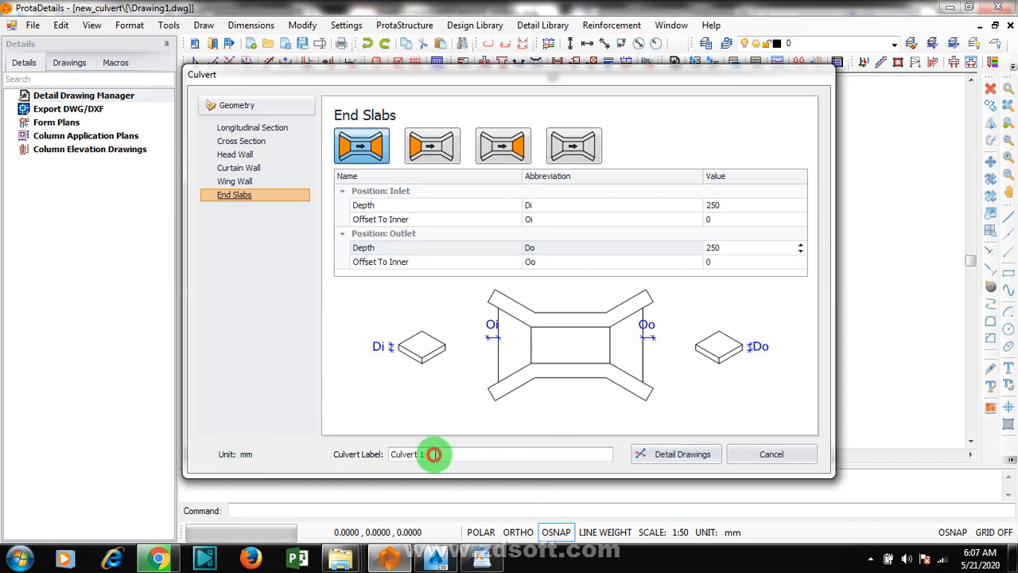
Step: Review the culvert label and the wing wall, curtain wall, head wall, cross section, longitudinal section and end slab settings
{"action": "left_click_drag", "start_coordinate": [433, 454], "coordinate": [383, 454]}
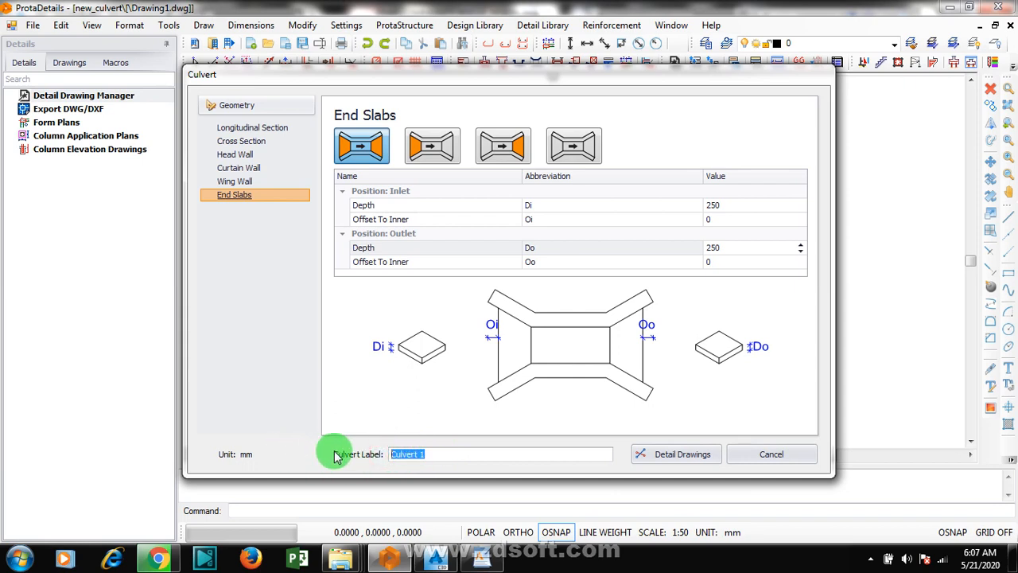
{"action": "left_click", "coordinate": [456, 453]}
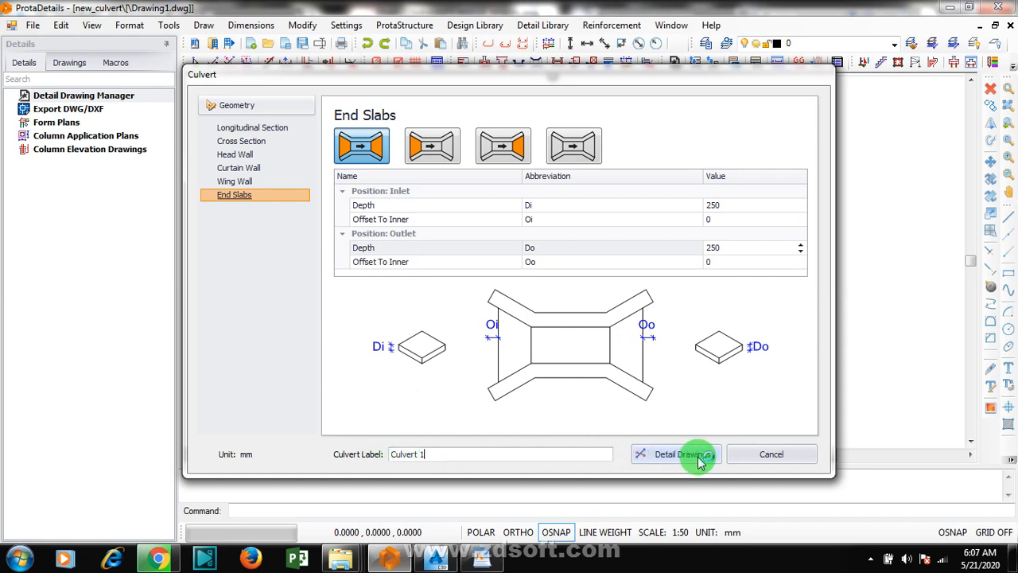
{"action": "left_click", "coordinate": [800, 251]}
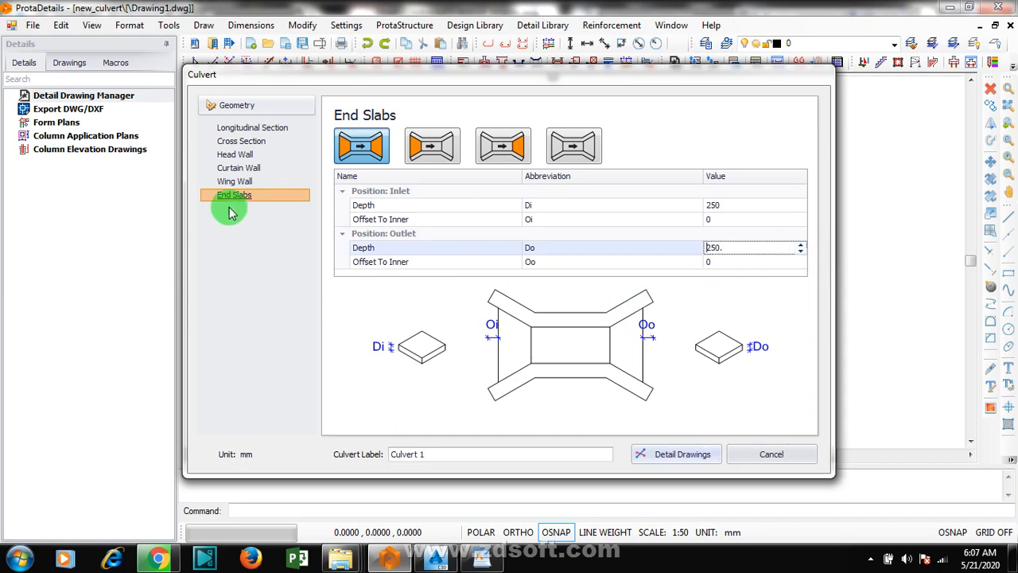
{"action": "left_click", "coordinate": [247, 182]}
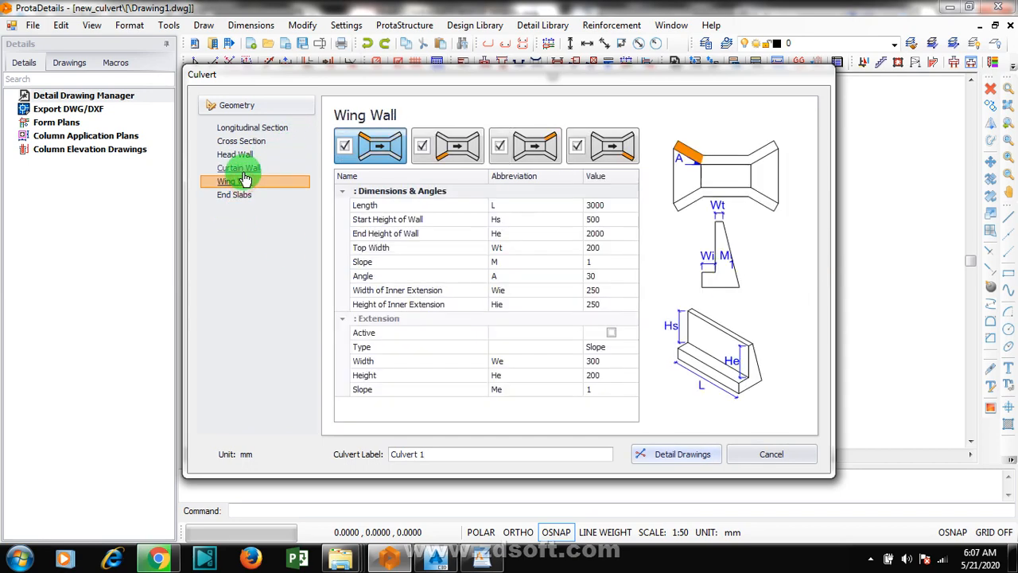
{"action": "left_click", "coordinate": [246, 169]}
{"action": "left_click", "coordinate": [243, 156]}
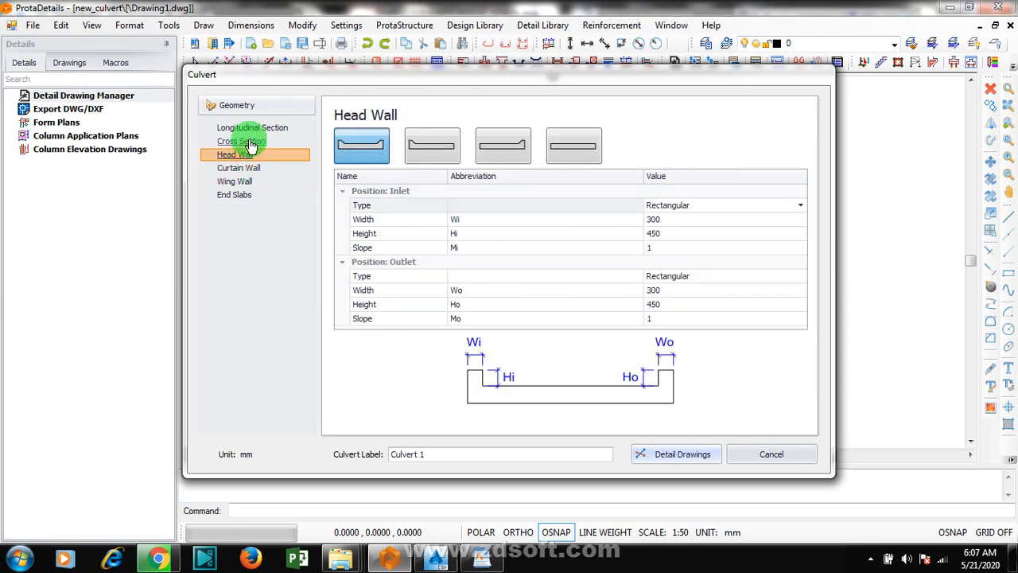
{"action": "left_click", "coordinate": [253, 143]}
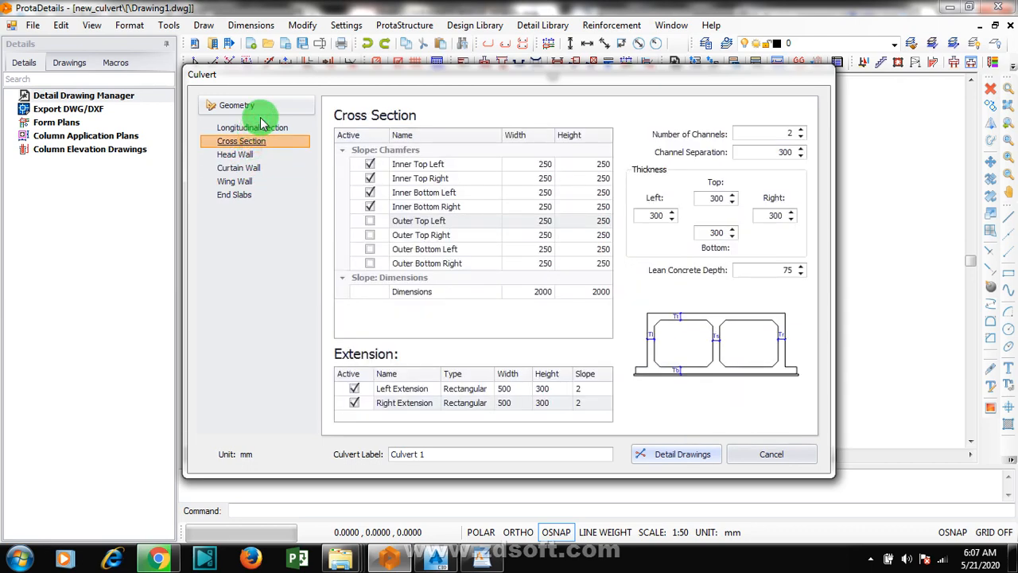
{"action": "left_click", "coordinate": [257, 128]}
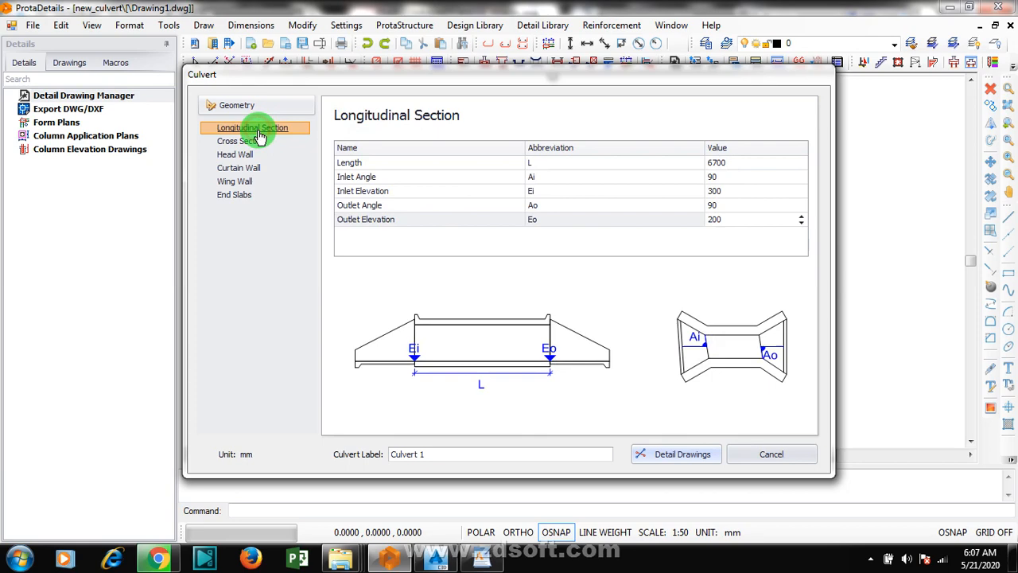
{"action": "left_click", "coordinate": [236, 195]}
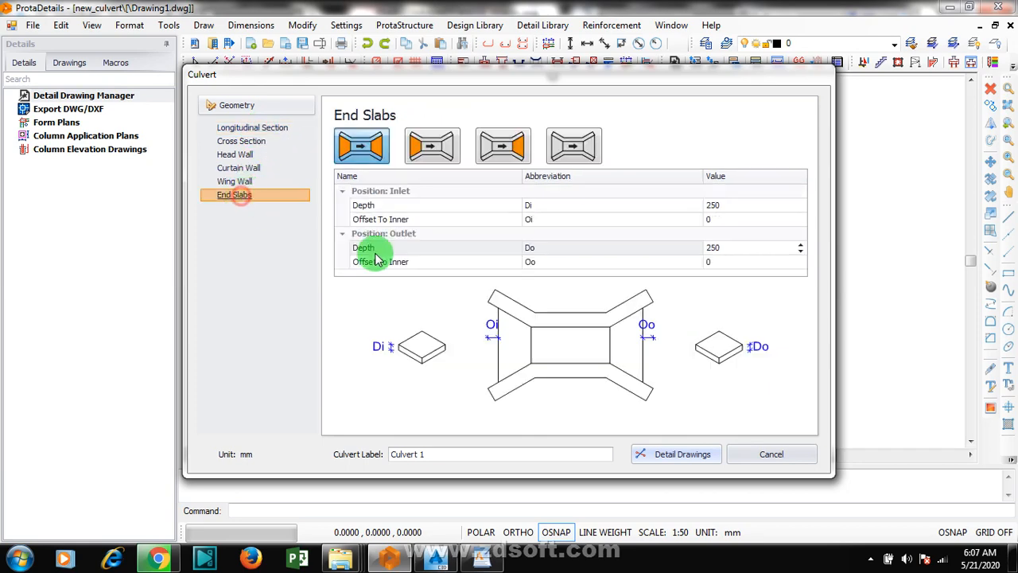
Step: Generate the detail drawings for Culvert 1 and place them in the drawing, above and to the right of the origin
{"action": "left_click", "coordinate": [678, 462]}
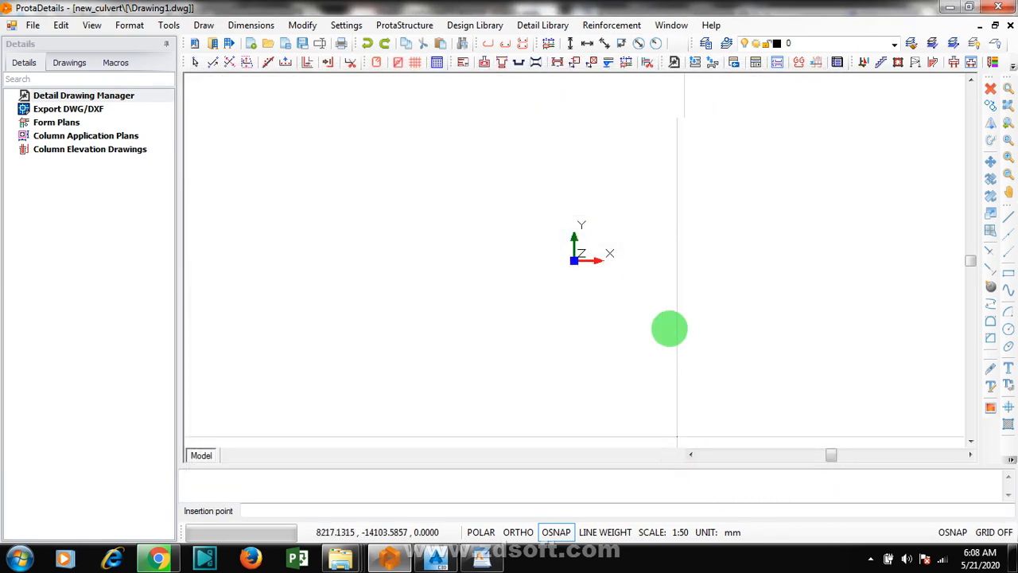
{"action": "left_click", "coordinate": [633, 234]}
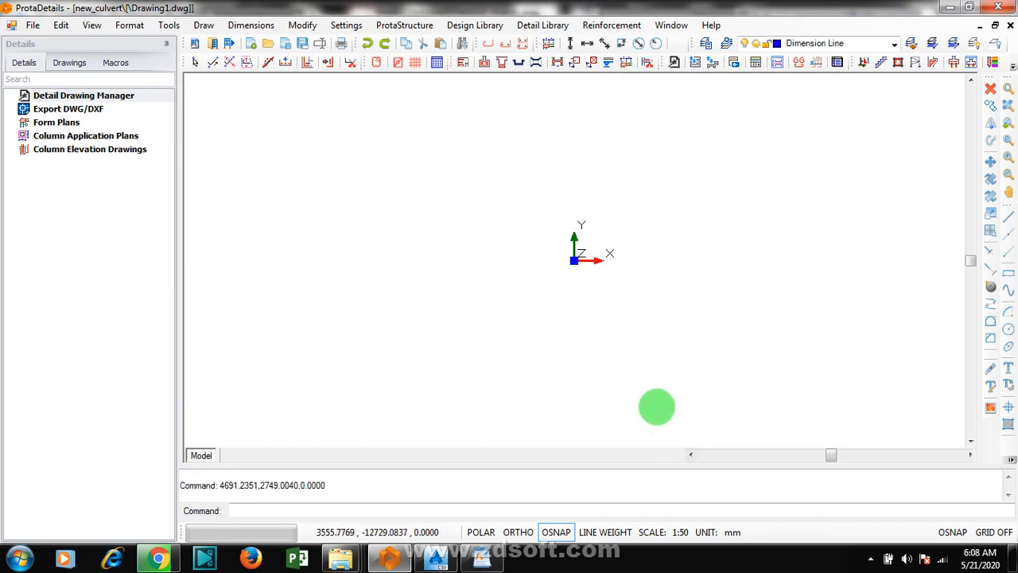
{"action": "scroll", "coordinate": [450, 302], "scroll_direction": "down", "scroll_amount": 3}
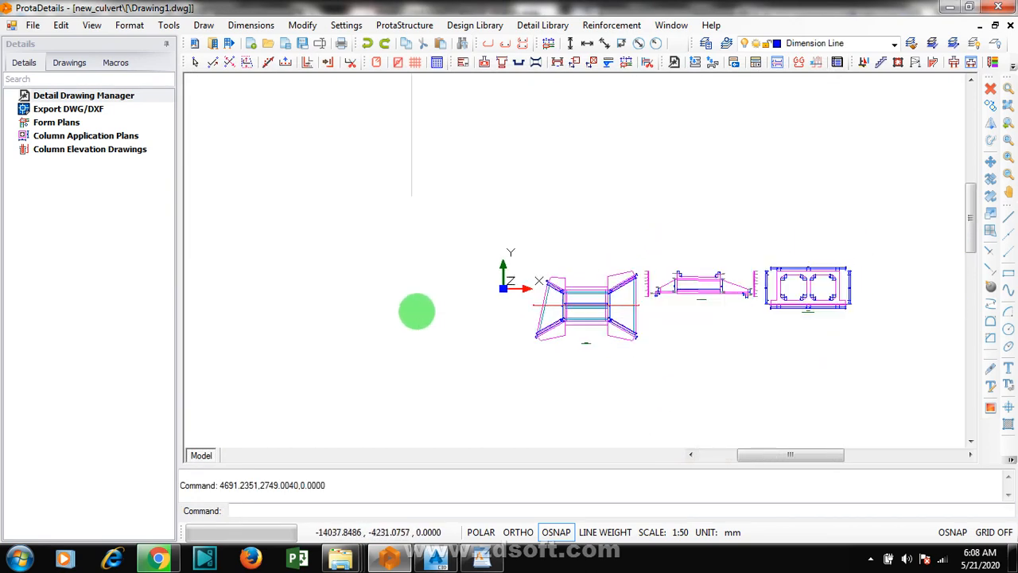
Step: Examine the generated culvert plan, longitudinal section and two-cell cross section, including their dimensions
{"action": "scroll", "coordinate": [613, 277], "scroll_direction": "up", "scroll_amount": 3}
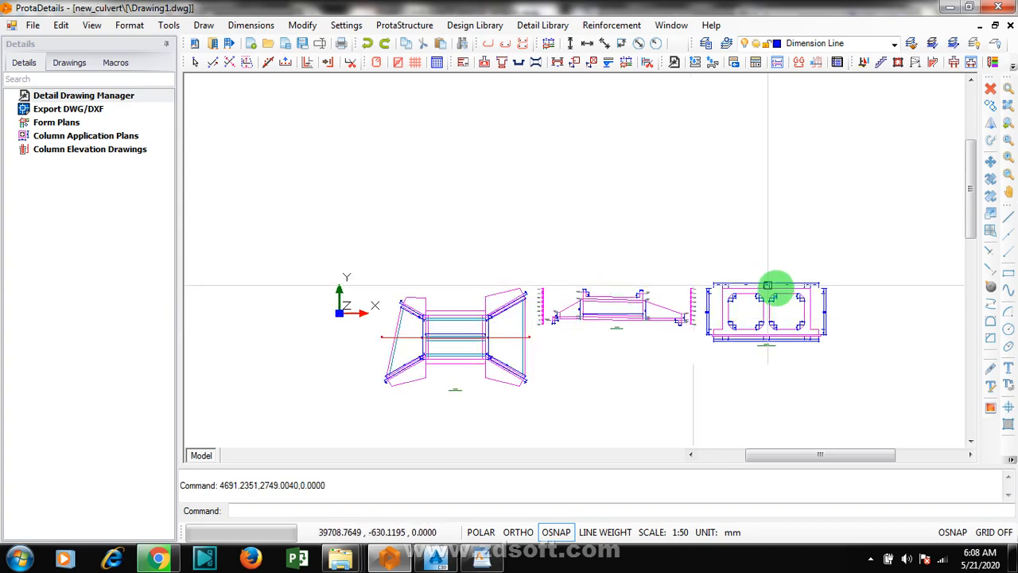
{"action": "scroll", "coordinate": [859, 283], "scroll_direction": "up", "scroll_amount": 5}
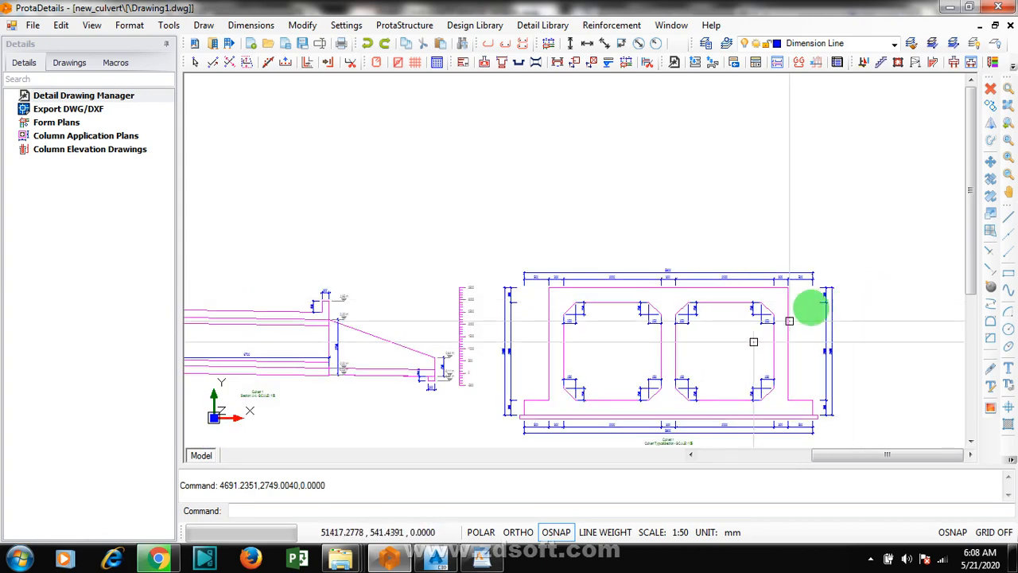
{"action": "scroll", "coordinate": [889, 282], "scroll_direction": "down", "scroll_amount": 3}
{"action": "scroll", "coordinate": [255, 398], "scroll_direction": "up", "scroll_amount": 3}
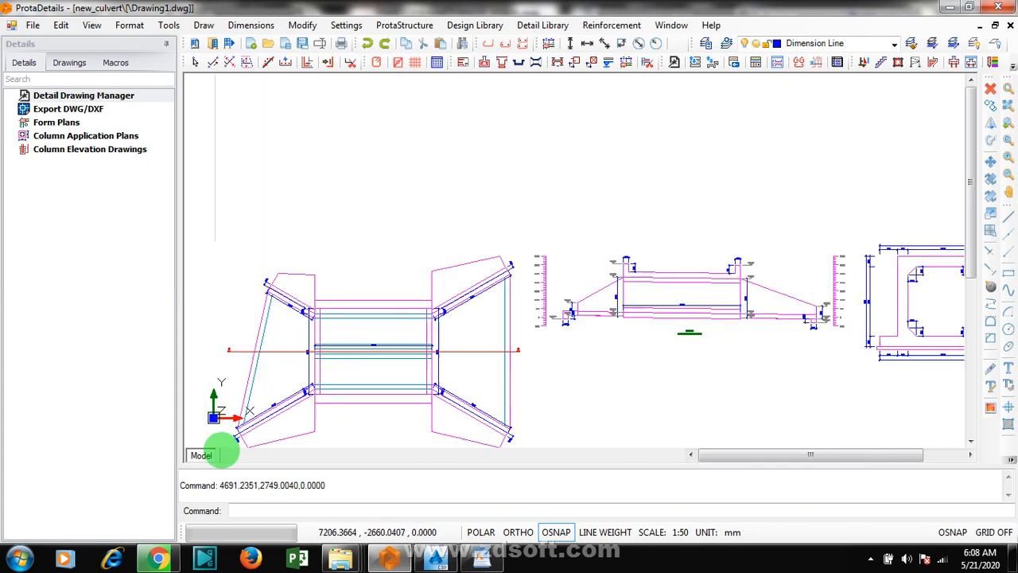
{"action": "scroll", "coordinate": [517, 163], "scroll_direction": "down", "scroll_amount": 4}
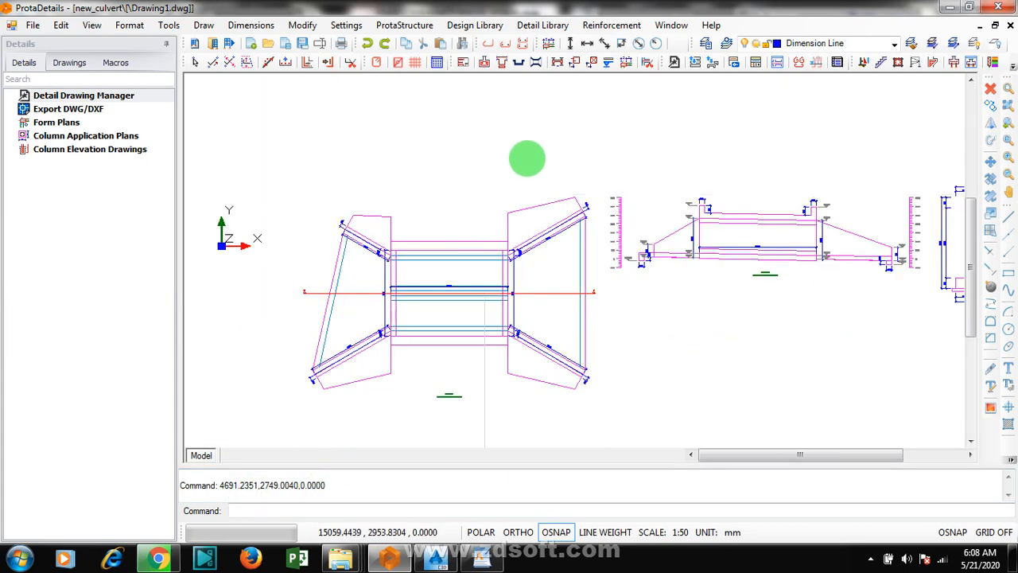
{"action": "scroll", "coordinate": [507, 244], "scroll_direction": "up", "scroll_amount": 5}
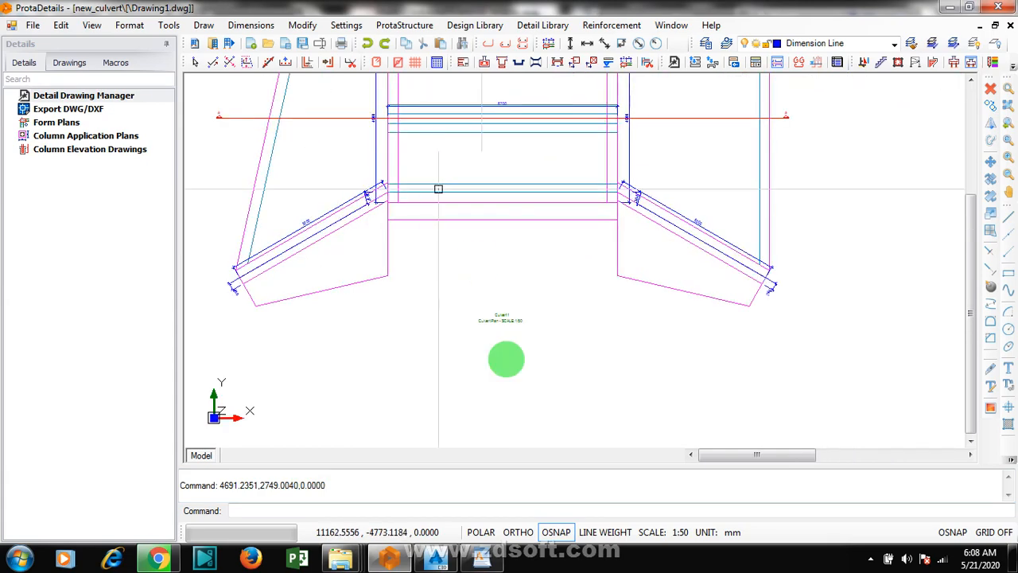
{"action": "scroll", "coordinate": [510, 358], "scroll_direction": "down", "scroll_amount": 1}
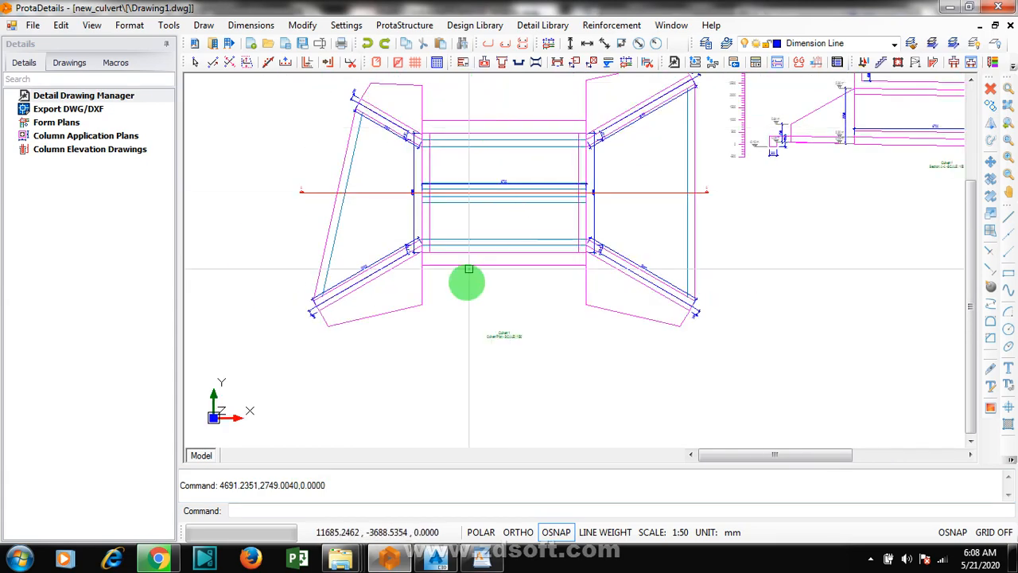
{"action": "scroll", "coordinate": [469, 199], "scroll_direction": "down", "scroll_amount": 4}
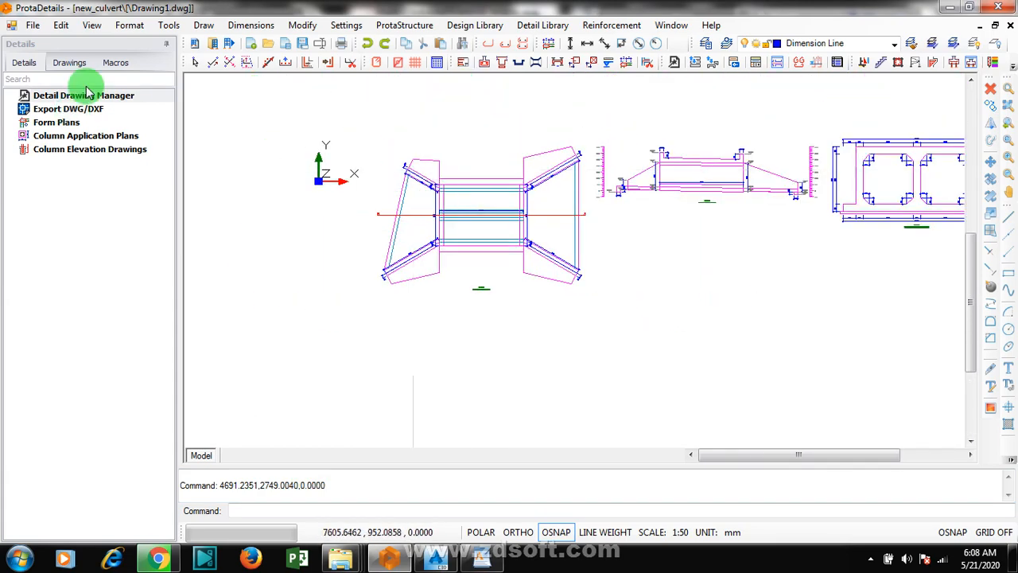
Step: Try to insert a U-shaped rebar of 8 mm diameter at 200 mm spacing in the lower cell of the culvert plan
{"action": "left_click", "coordinate": [261, 67]}
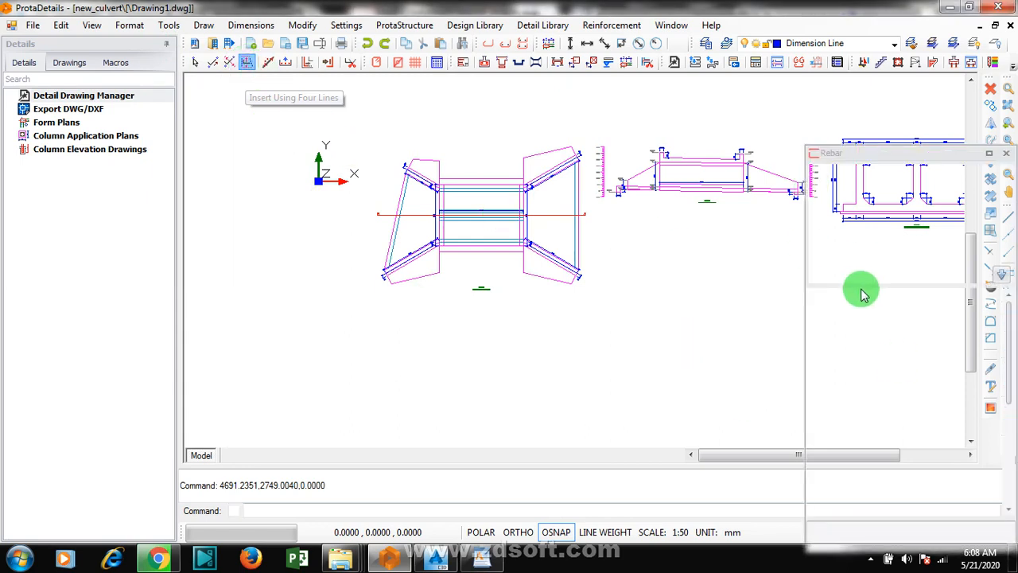
{"action": "left_click", "coordinate": [1002, 277]}
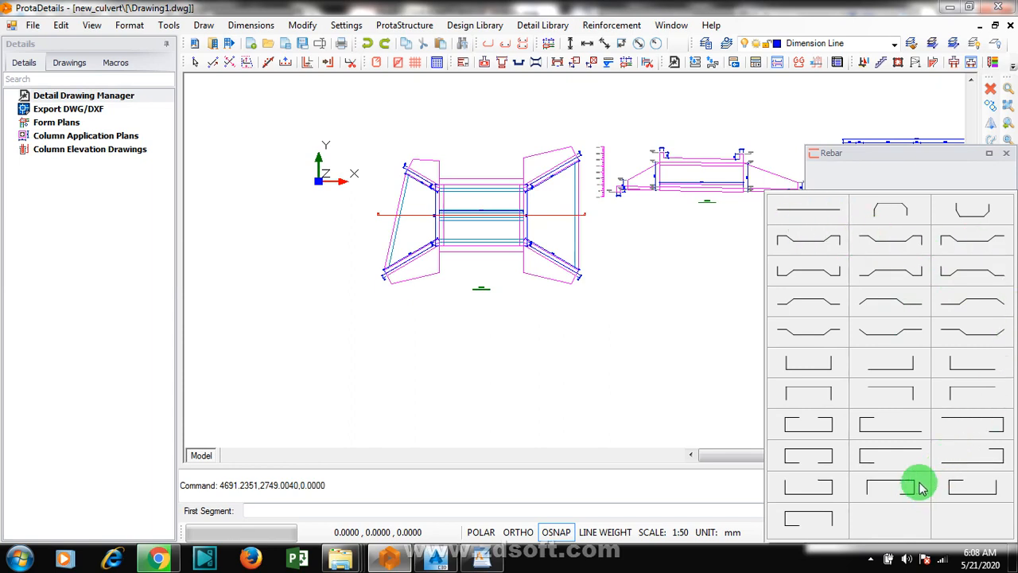
{"action": "left_click", "coordinate": [802, 371]}
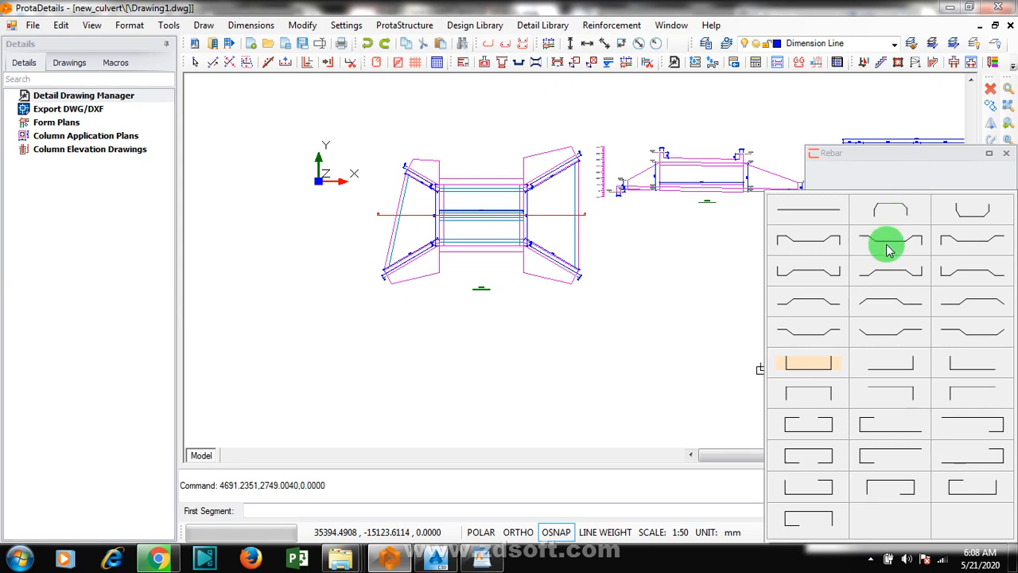
{"action": "left_click", "coordinate": [905, 174]}
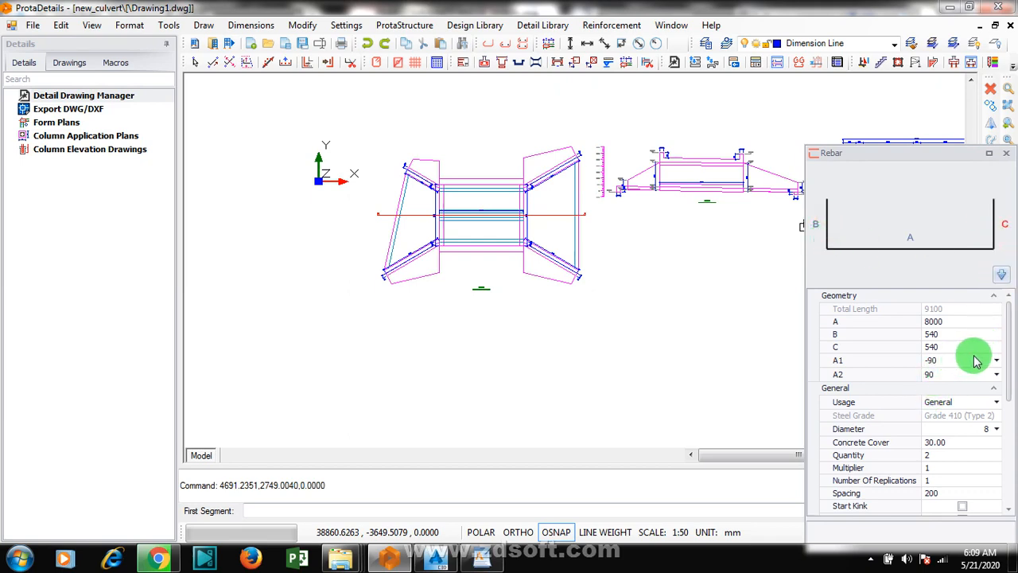
{"action": "left_click_drag", "start_coordinate": [1009, 339], "coordinate": [1010, 385]}
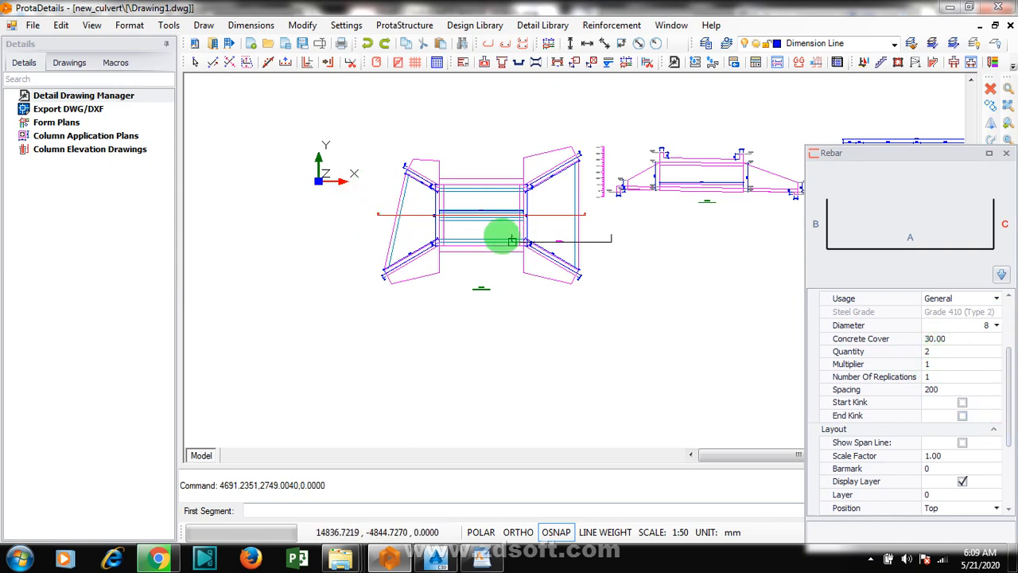
{"action": "left_click", "coordinate": [466, 228]}
{"action": "scroll", "coordinate": [456, 228], "scroll_direction": "up", "scroll_amount": 2}
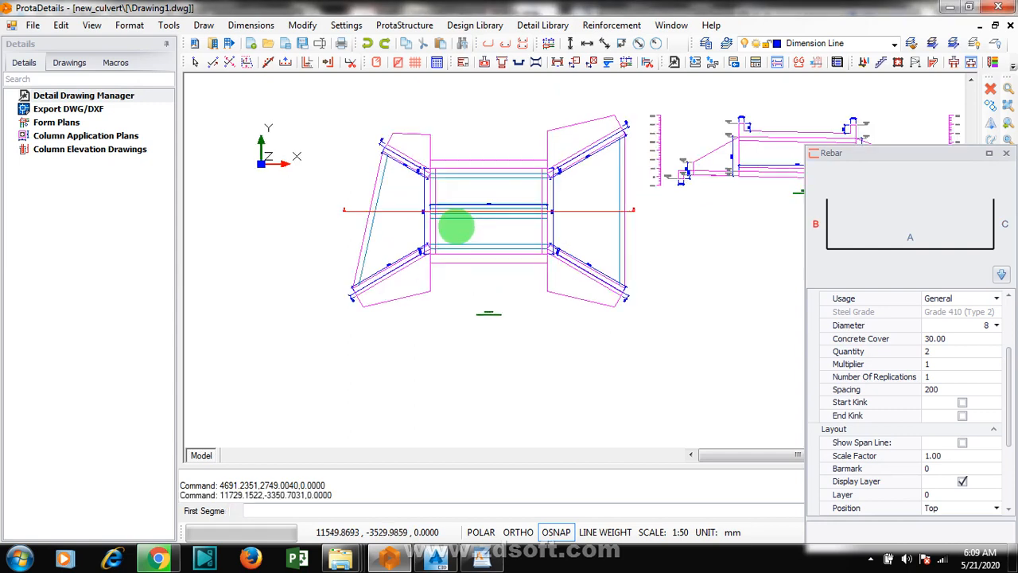
{"action": "scroll", "coordinate": [456, 228], "scroll_direction": "up", "scroll_amount": 3}
{"action": "left_click", "coordinate": [382, 272]}
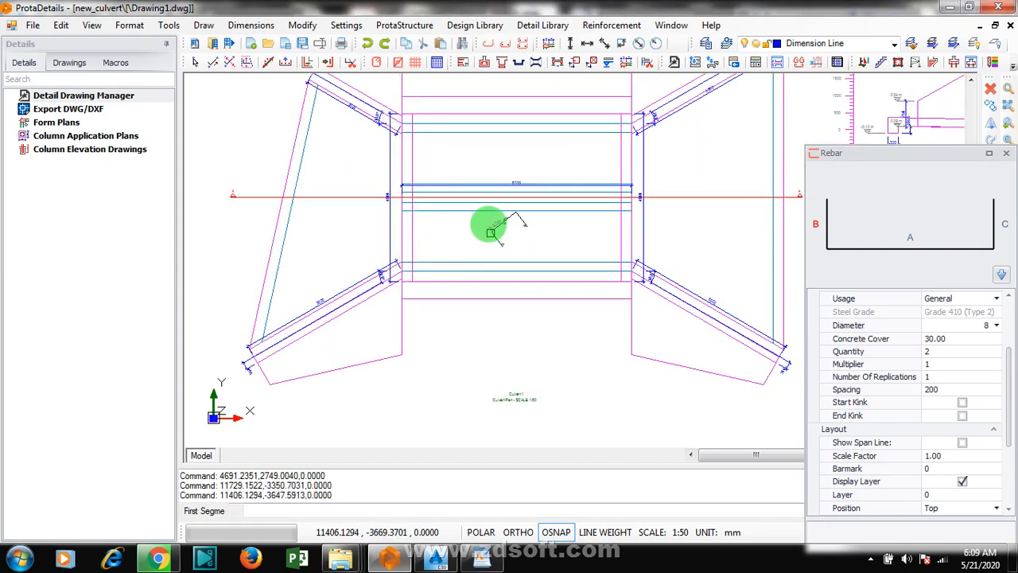
{"action": "left_click", "coordinate": [479, 234]}
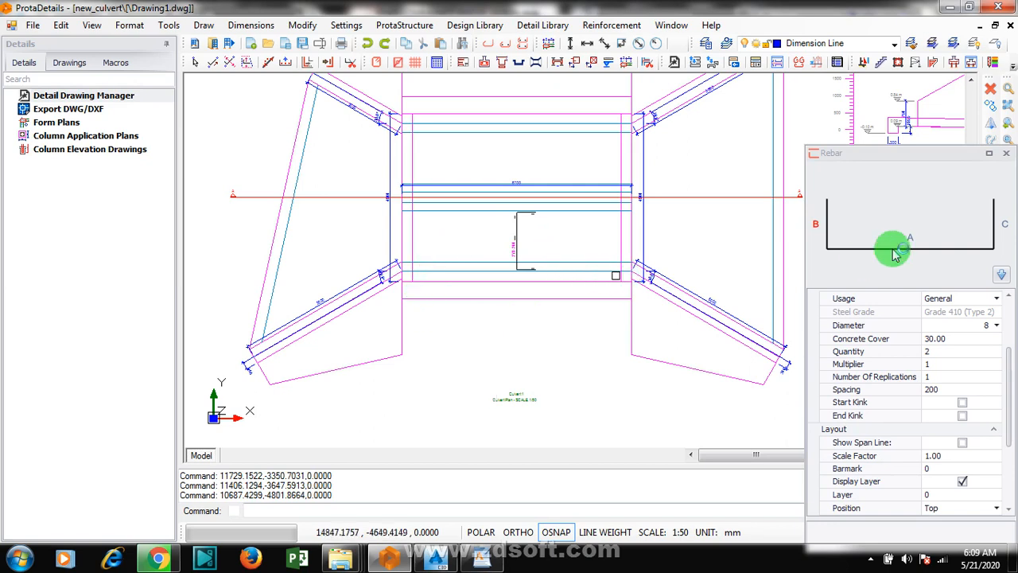
{"action": "left_click", "coordinate": [895, 253]}
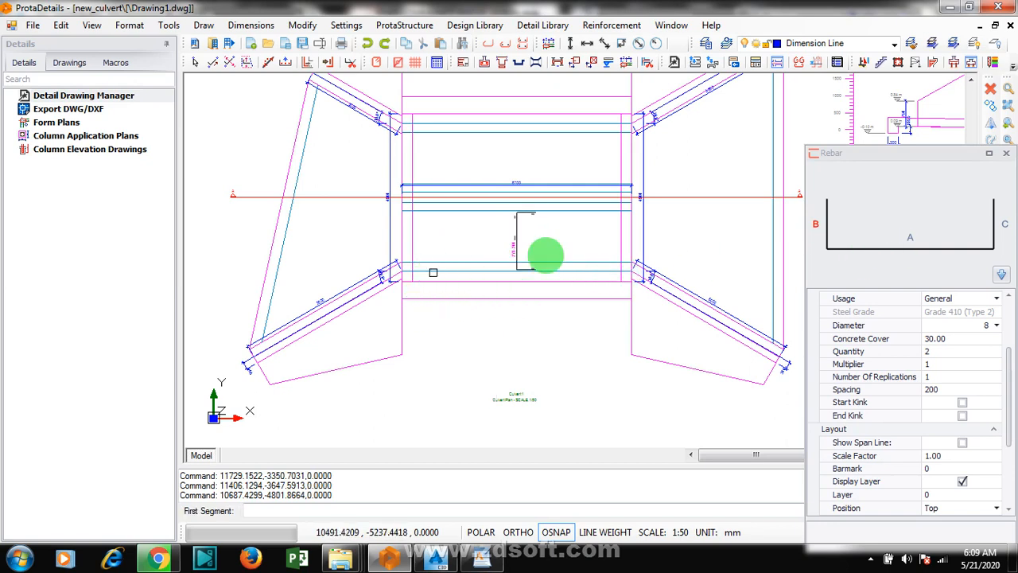
{"action": "key", "text": "Escape"}
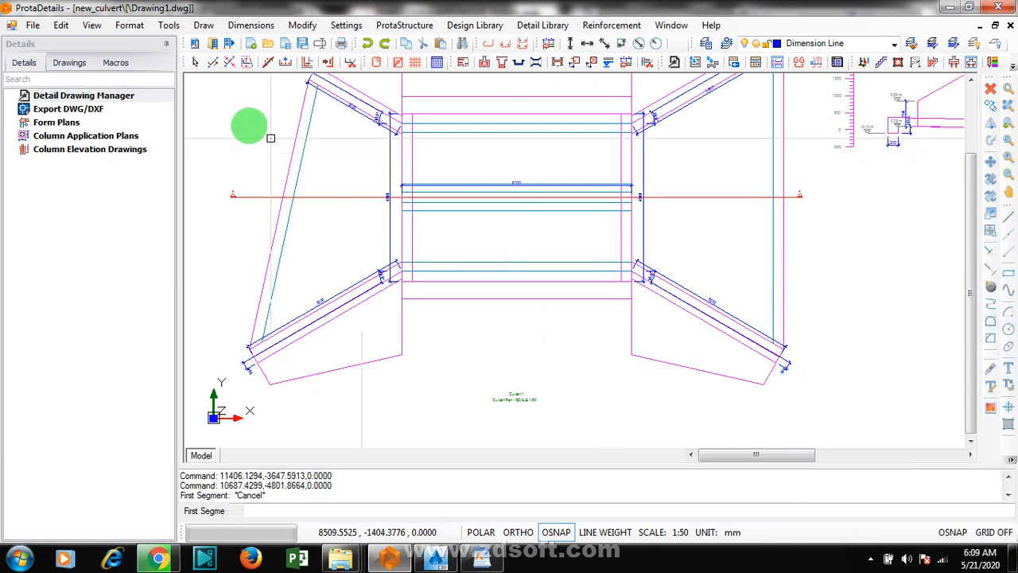
Step: Try to insert a U-shaped rebar between the two end faces of the culvert barrel in the plan using four lines
{"action": "left_click", "coordinate": [247, 63]}
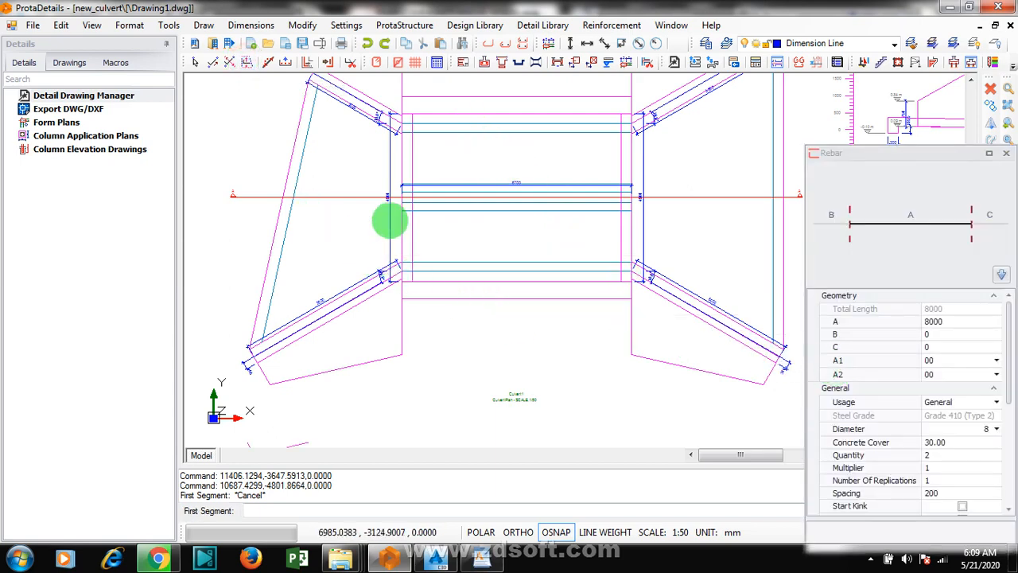
{"action": "scroll", "coordinate": [389, 221], "scroll_direction": "up", "scroll_amount": 2}
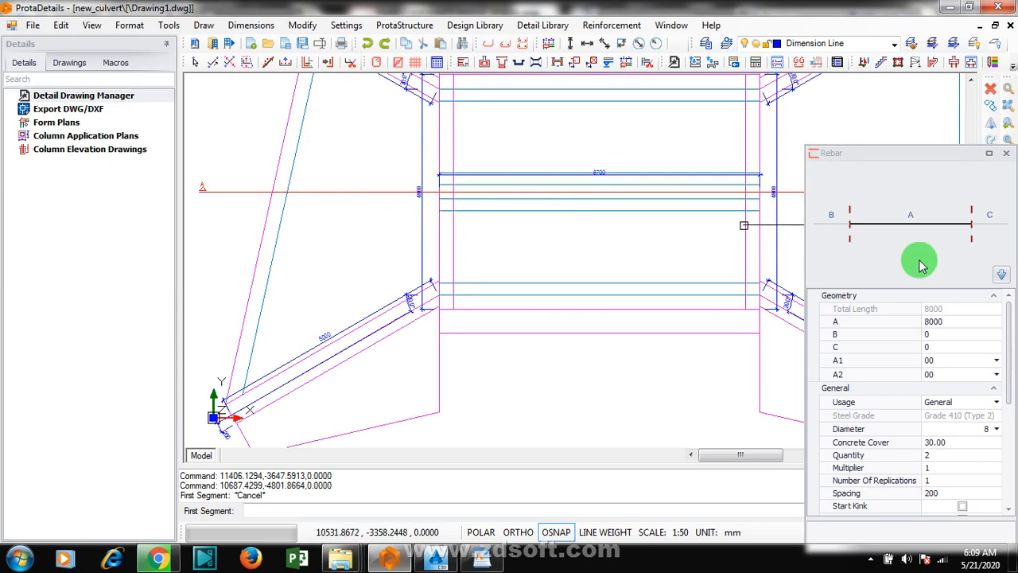
{"action": "left_click", "coordinate": [1002, 274]}
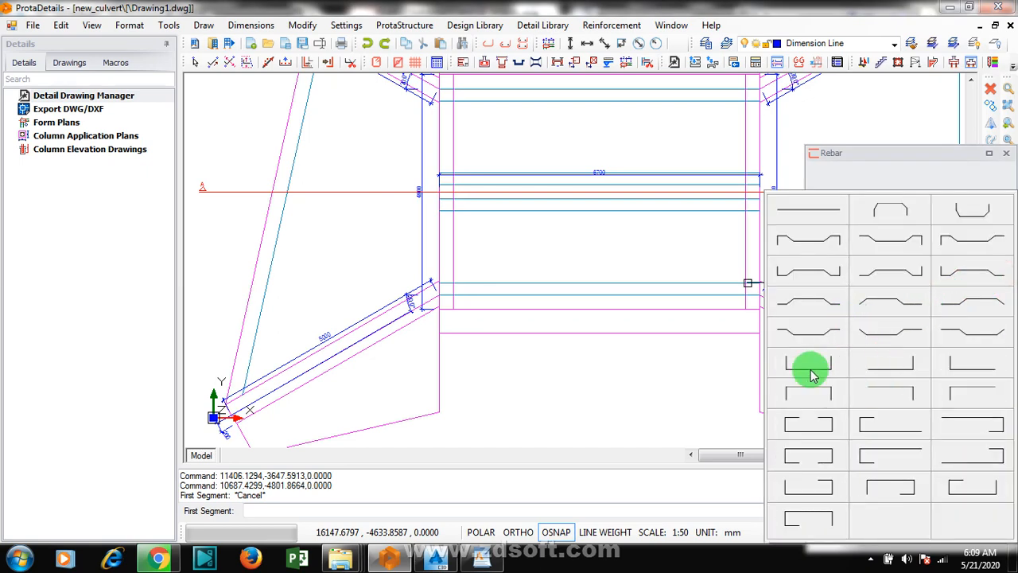
{"action": "left_click", "coordinate": [813, 369]}
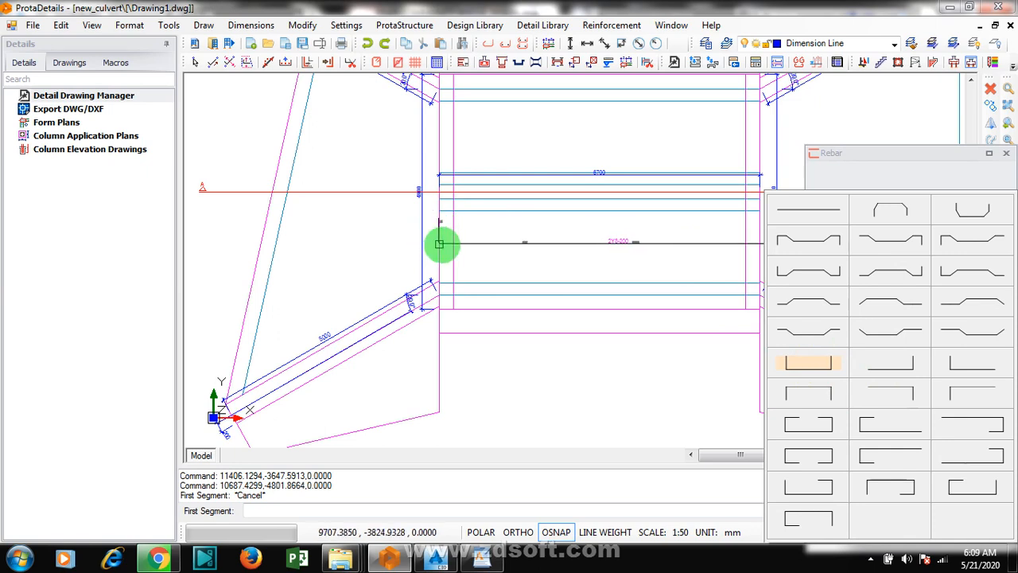
{"action": "left_click", "coordinate": [440, 245]}
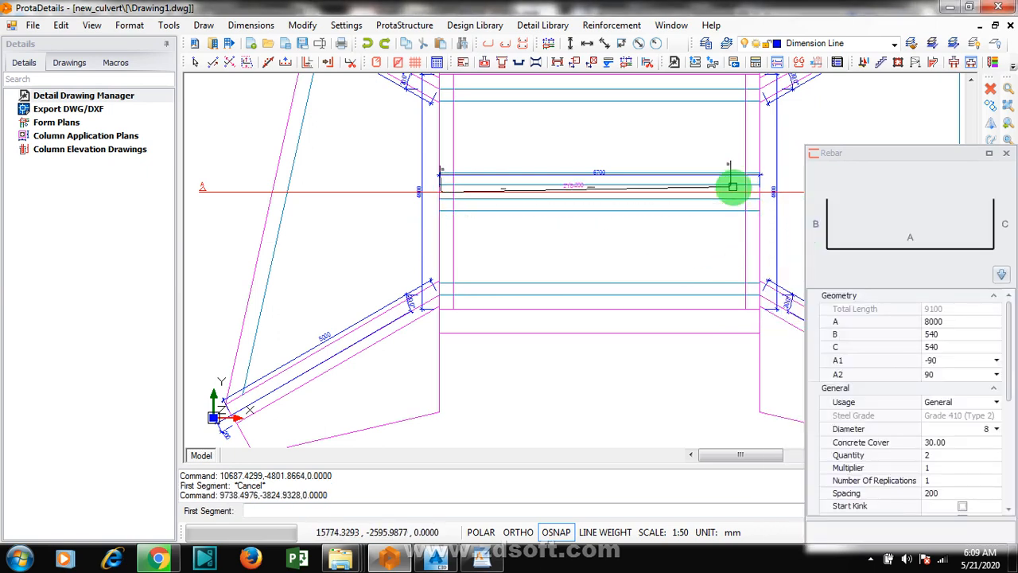
{"action": "scroll", "coordinate": [740, 188], "scroll_direction": "up", "scroll_amount": 1}
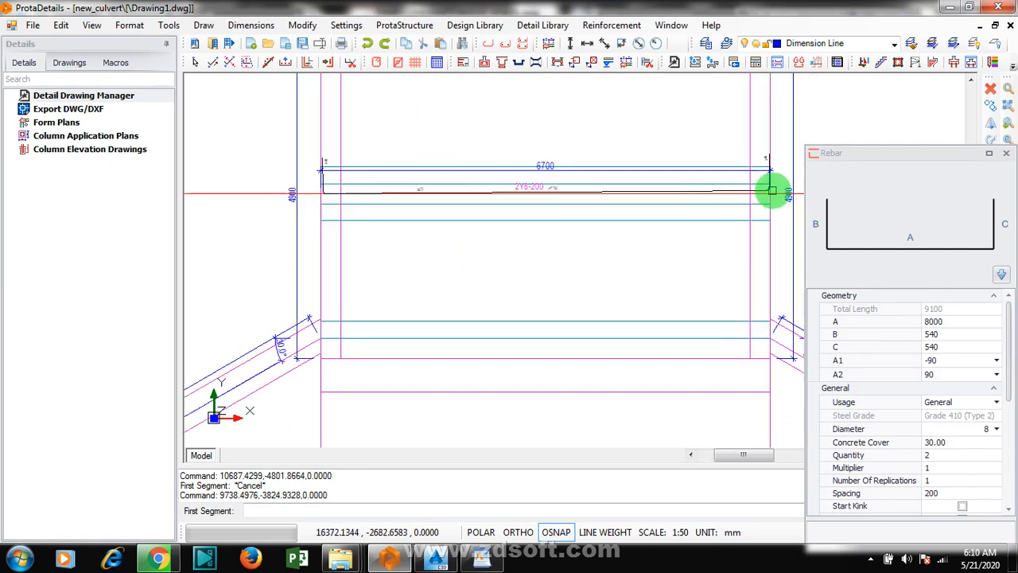
{"action": "left_click", "coordinate": [773, 190]}
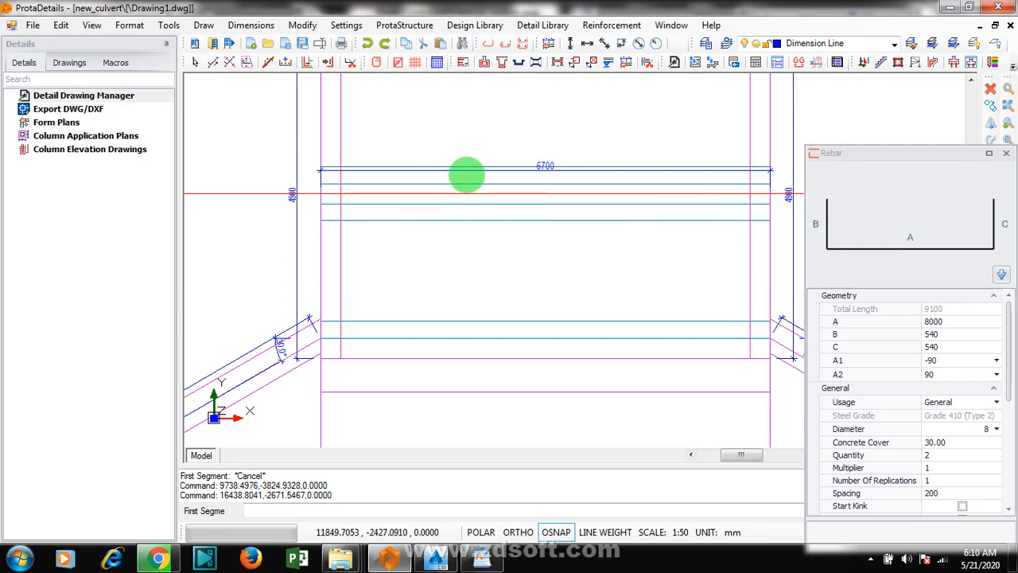
{"action": "scroll", "coordinate": [465, 176], "scroll_direction": "up", "scroll_amount": 1}
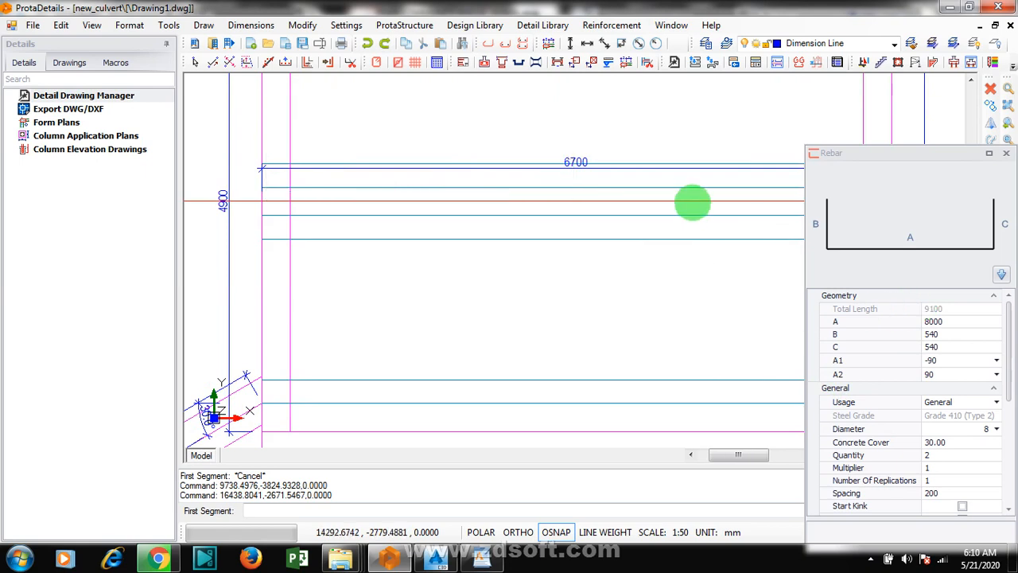
{"action": "scroll", "coordinate": [690, 213], "scroll_direction": "down", "scroll_amount": 2}
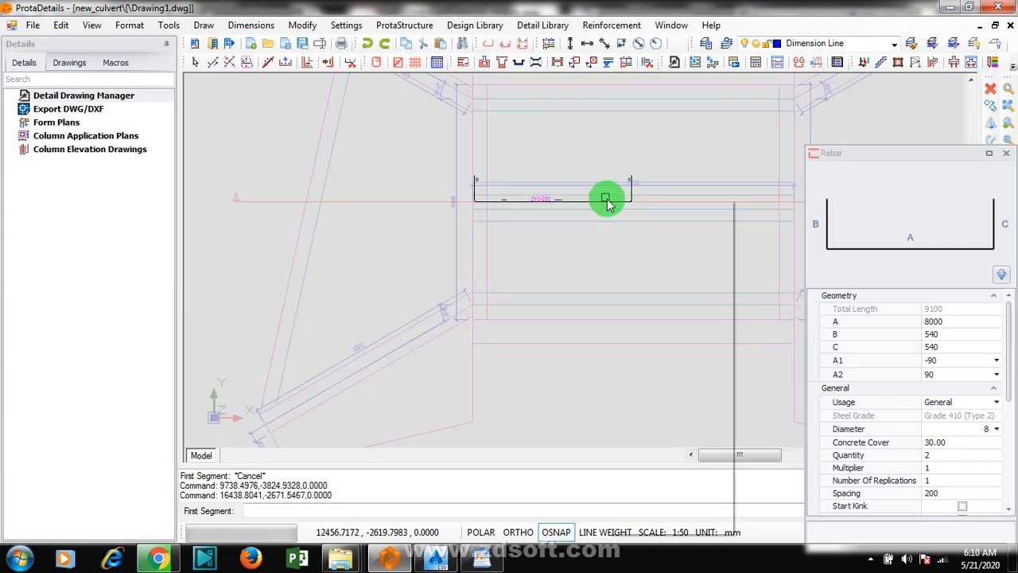
{"action": "right_click", "coordinate": [604, 198]}
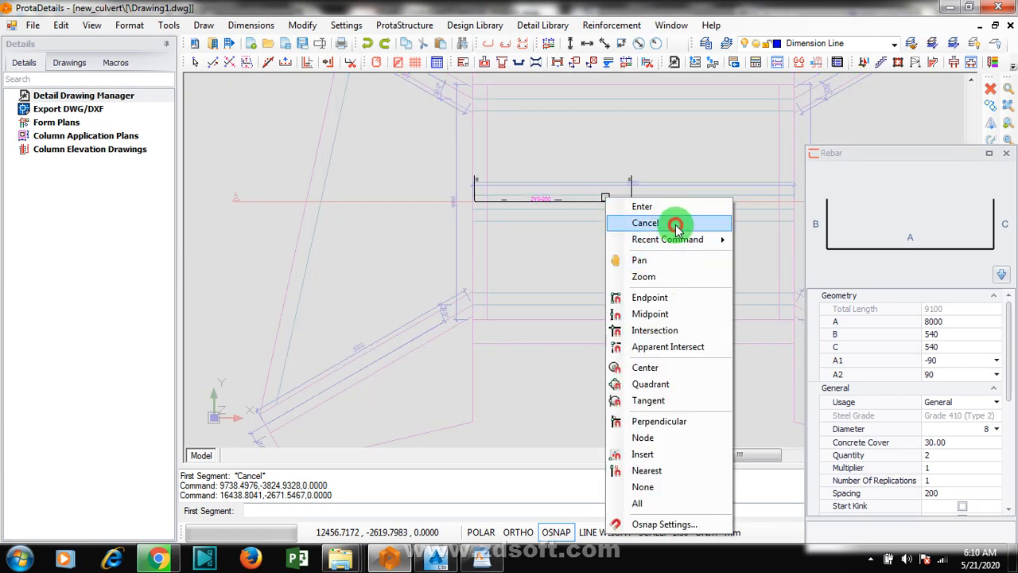
{"action": "left_click", "coordinate": [675, 225]}
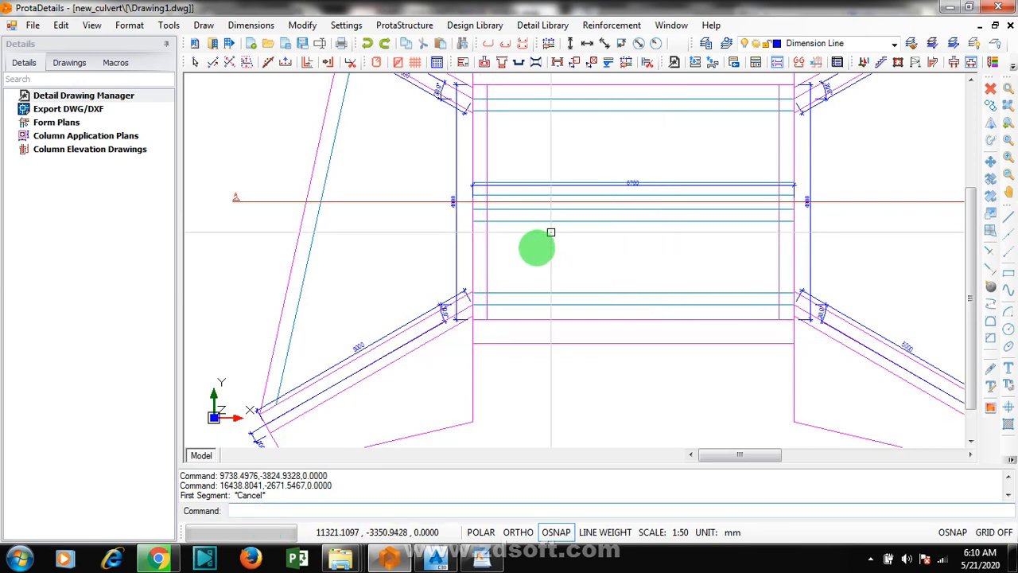
{"action": "scroll", "coordinate": [489, 264], "scroll_direction": "down", "scroll_amount": 2}
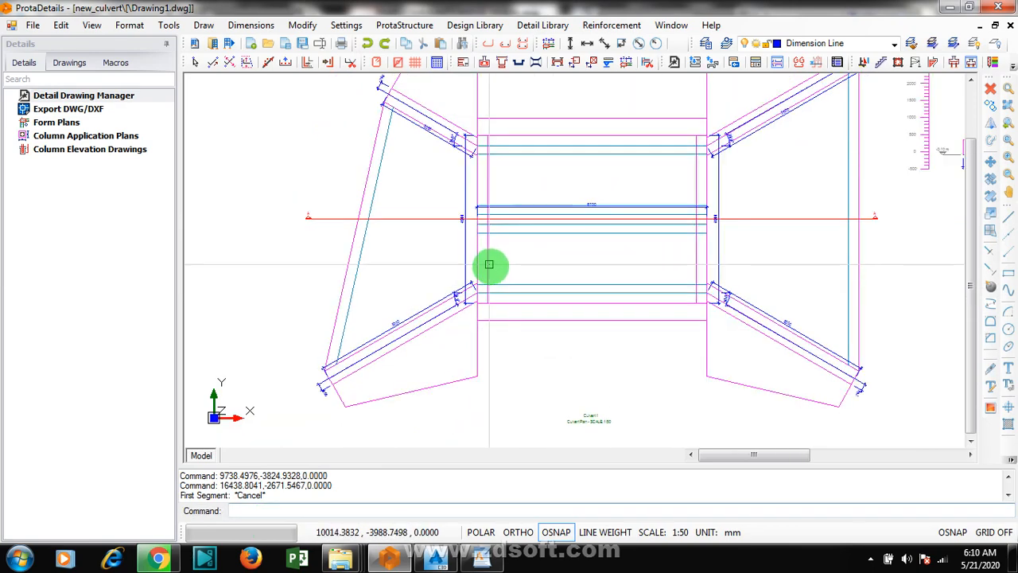
{"action": "scroll", "coordinate": [493, 264], "scroll_direction": "down", "scroll_amount": 1}
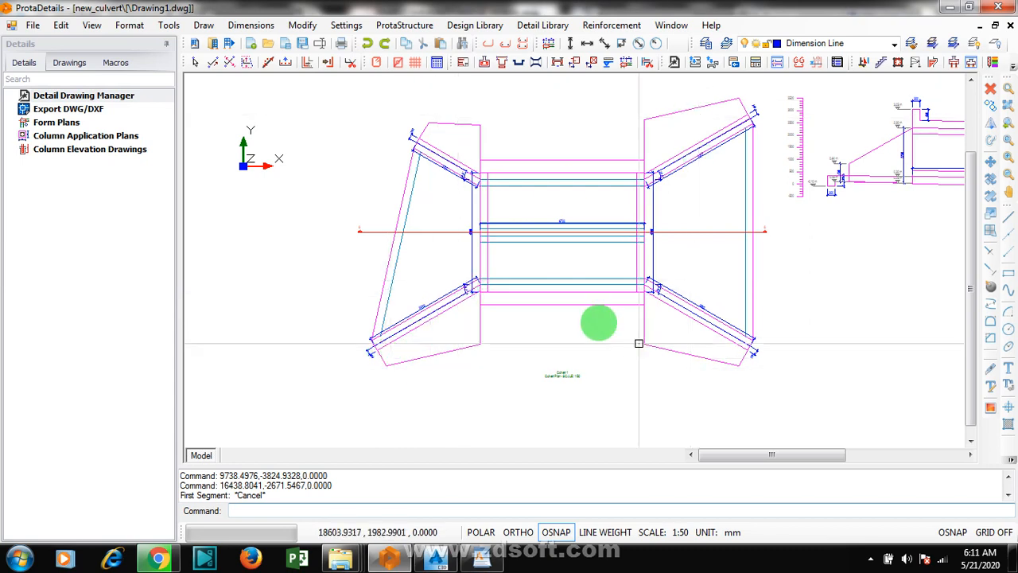
{"action": "scroll", "coordinate": [482, 306], "scroll_direction": "down", "scroll_amount": 3}
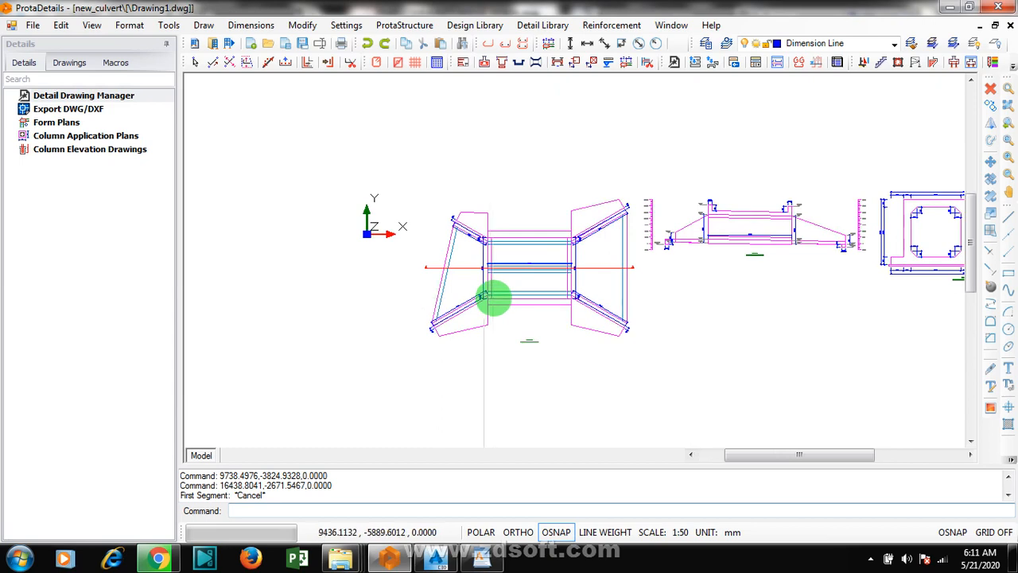
{"action": "scroll", "coordinate": [494, 296], "scroll_direction": "down", "scroll_amount": 3}
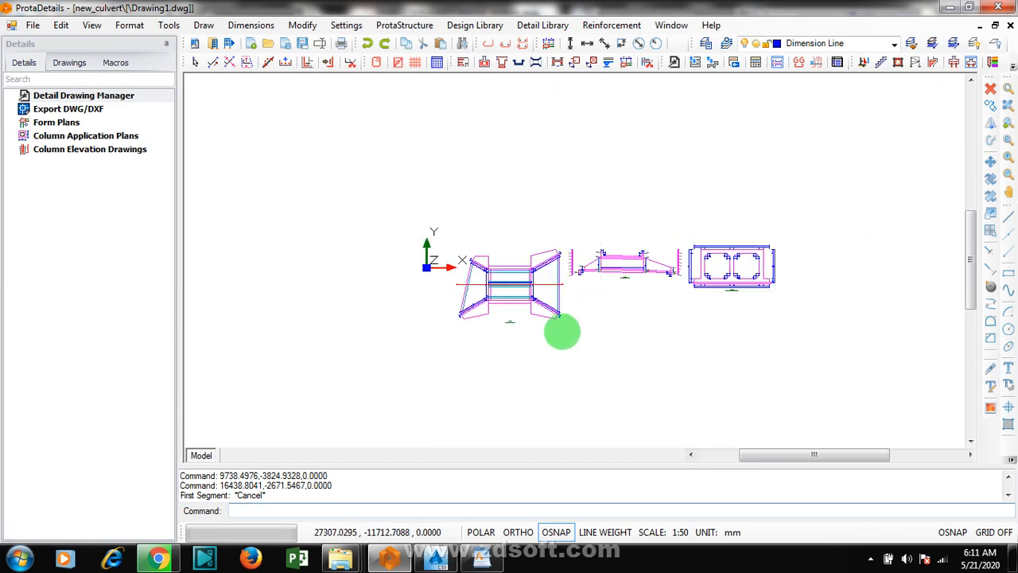
{"action": "scroll", "coordinate": [602, 342], "scroll_direction": "up", "scroll_amount": 2}
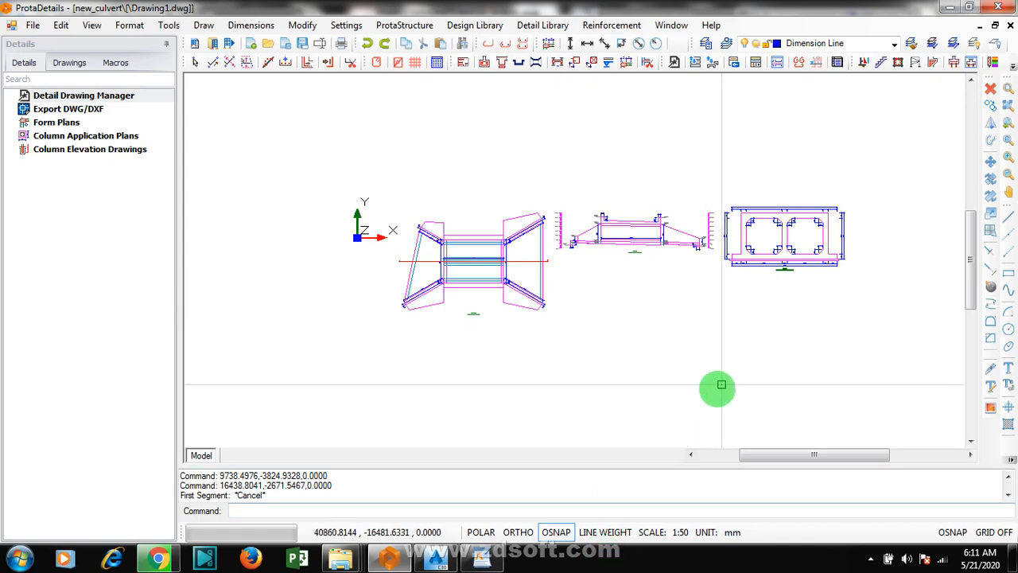
{"action": "left_click", "coordinate": [873, 560]}
{"action": "right_click", "coordinate": [893, 485]}
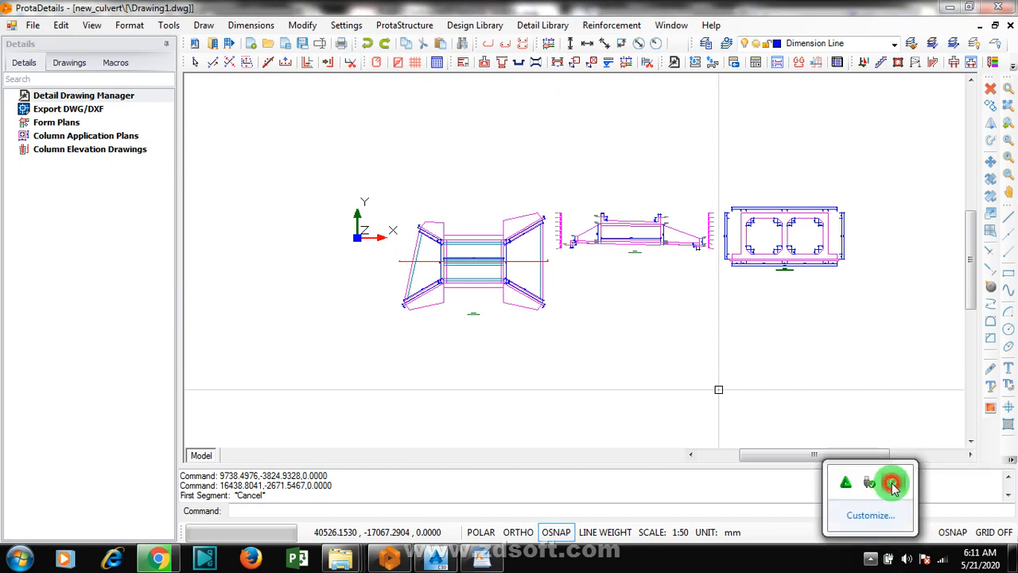